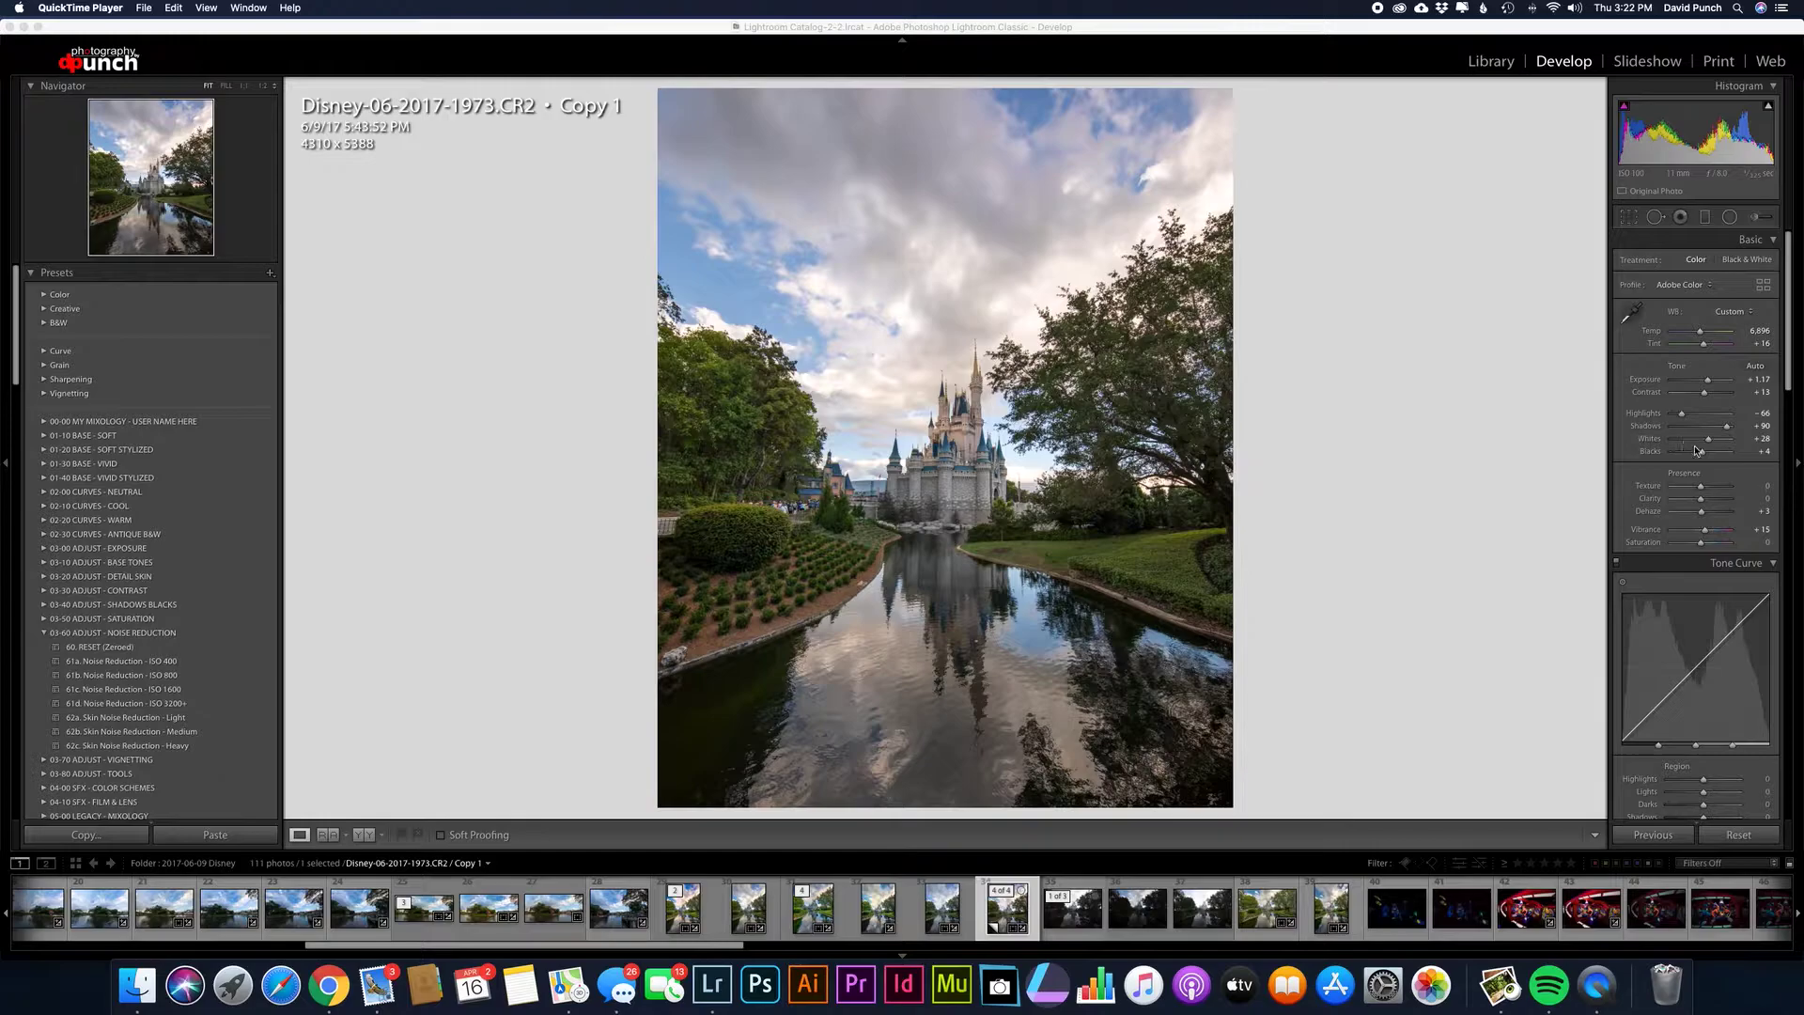
- Set the castle photo's Exposure to +1.25, Highlights to -88 and Shadows to +93
{"action": "left_click_drag", "start_coordinate": [1689, 141], "coordinate": [1697, 141]}
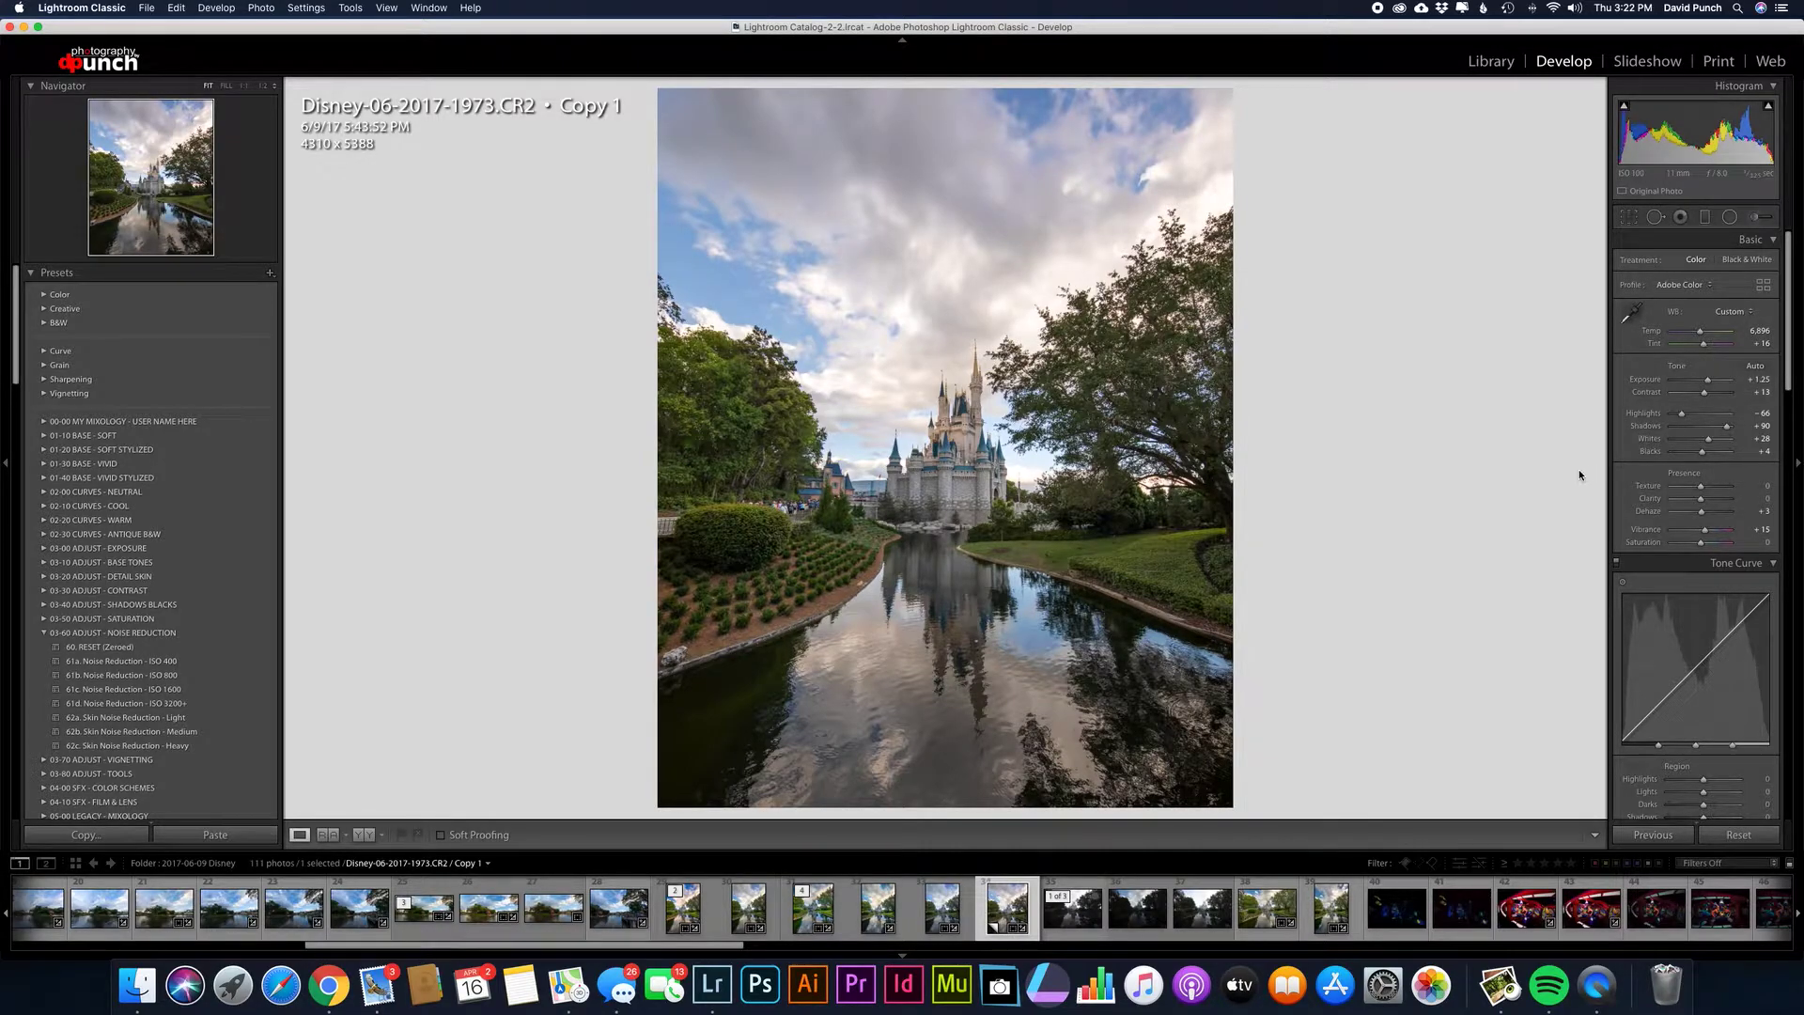
{"action": "left_click_drag", "start_coordinate": [1682, 413], "coordinate": [1733, 433]}
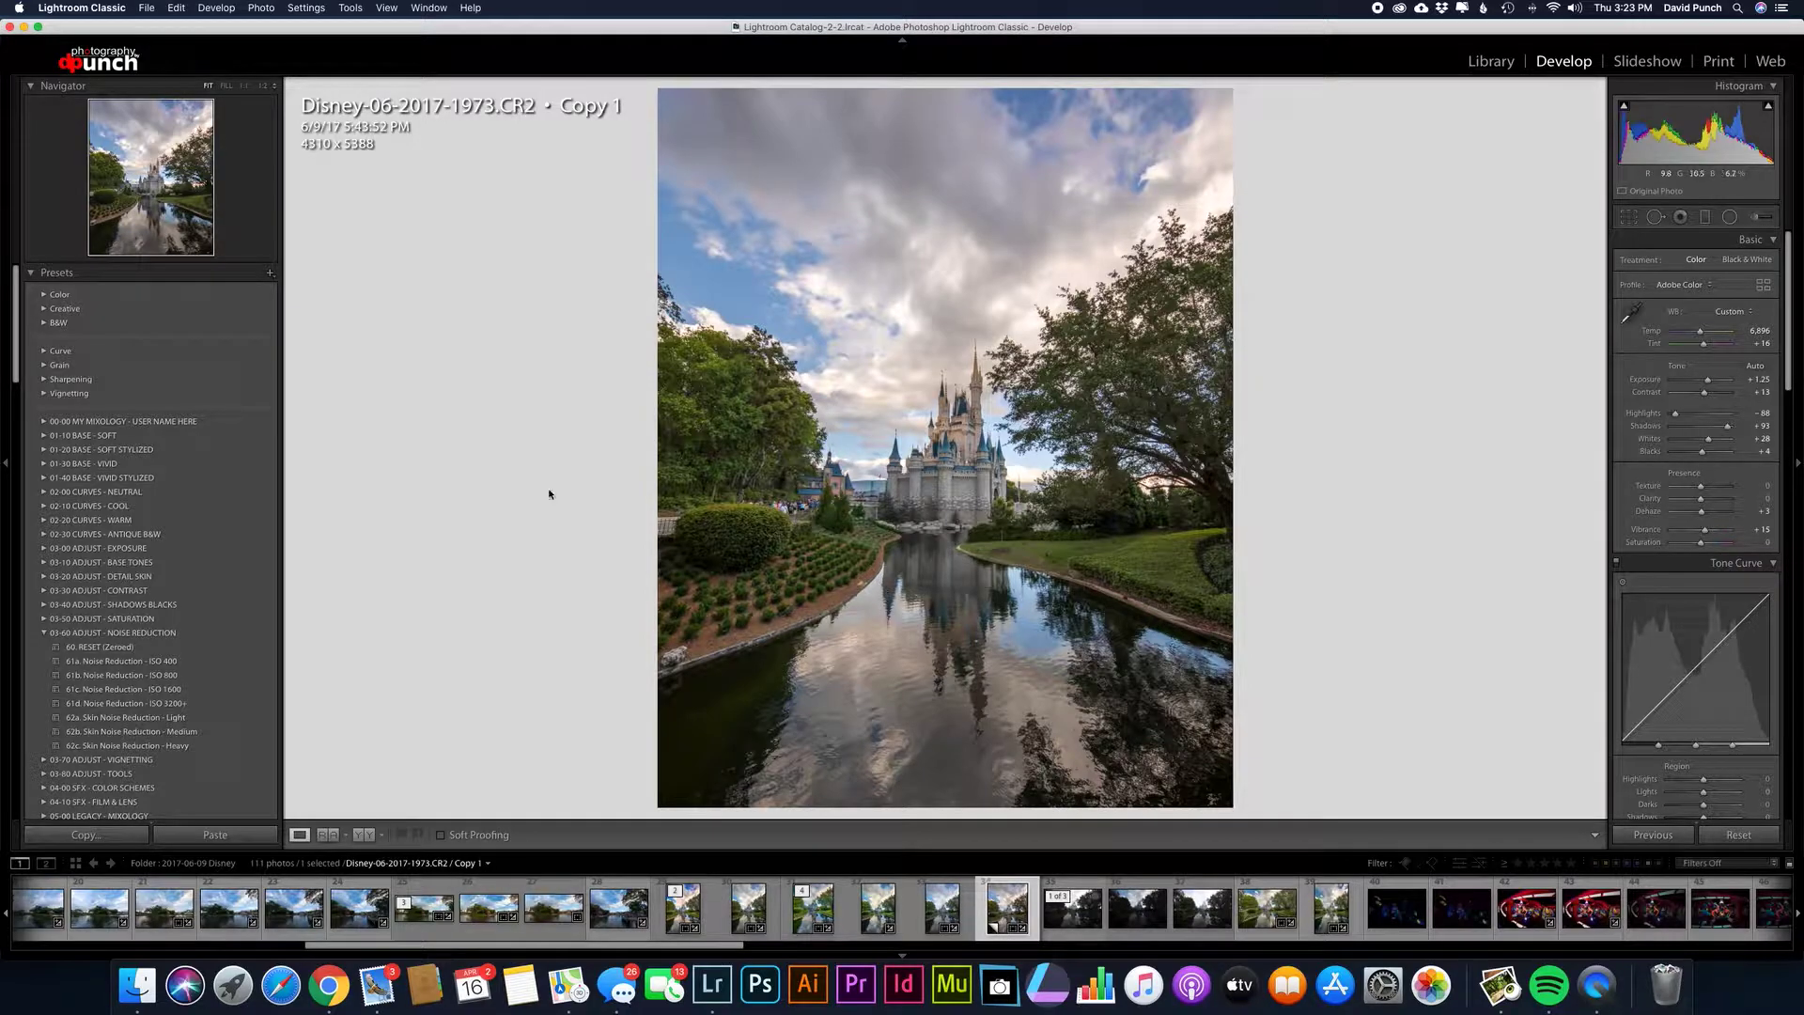
- Apply the "61a. Noise Reduction - ISO 400" preset, reset Luminance noise reduction to its default, and reapply the preset
{"action": "scroll", "coordinate": [121, 485], "scroll_direction": "down", "scroll_amount": 5}
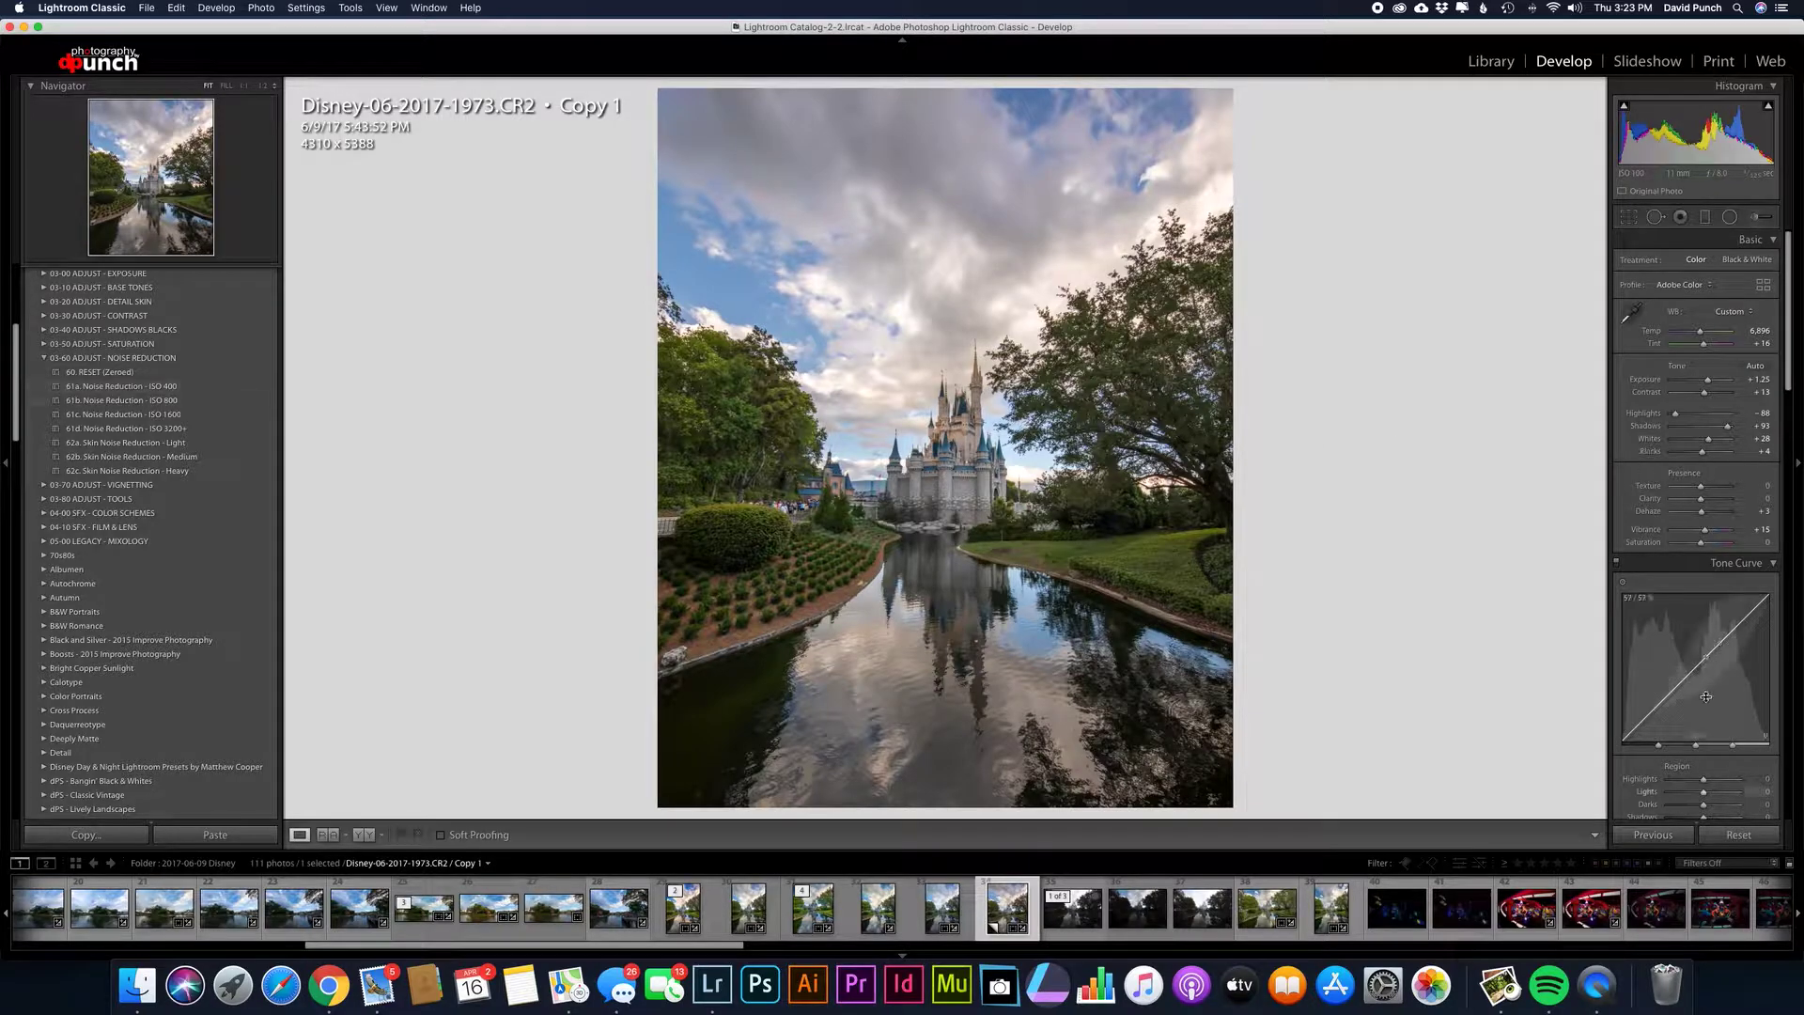
{"action": "scroll", "coordinate": [1691, 658], "scroll_direction": "down", "scroll_amount": 10}
{"action": "scroll", "coordinate": [1701, 699], "scroll_direction": "down", "scroll_amount": 5}
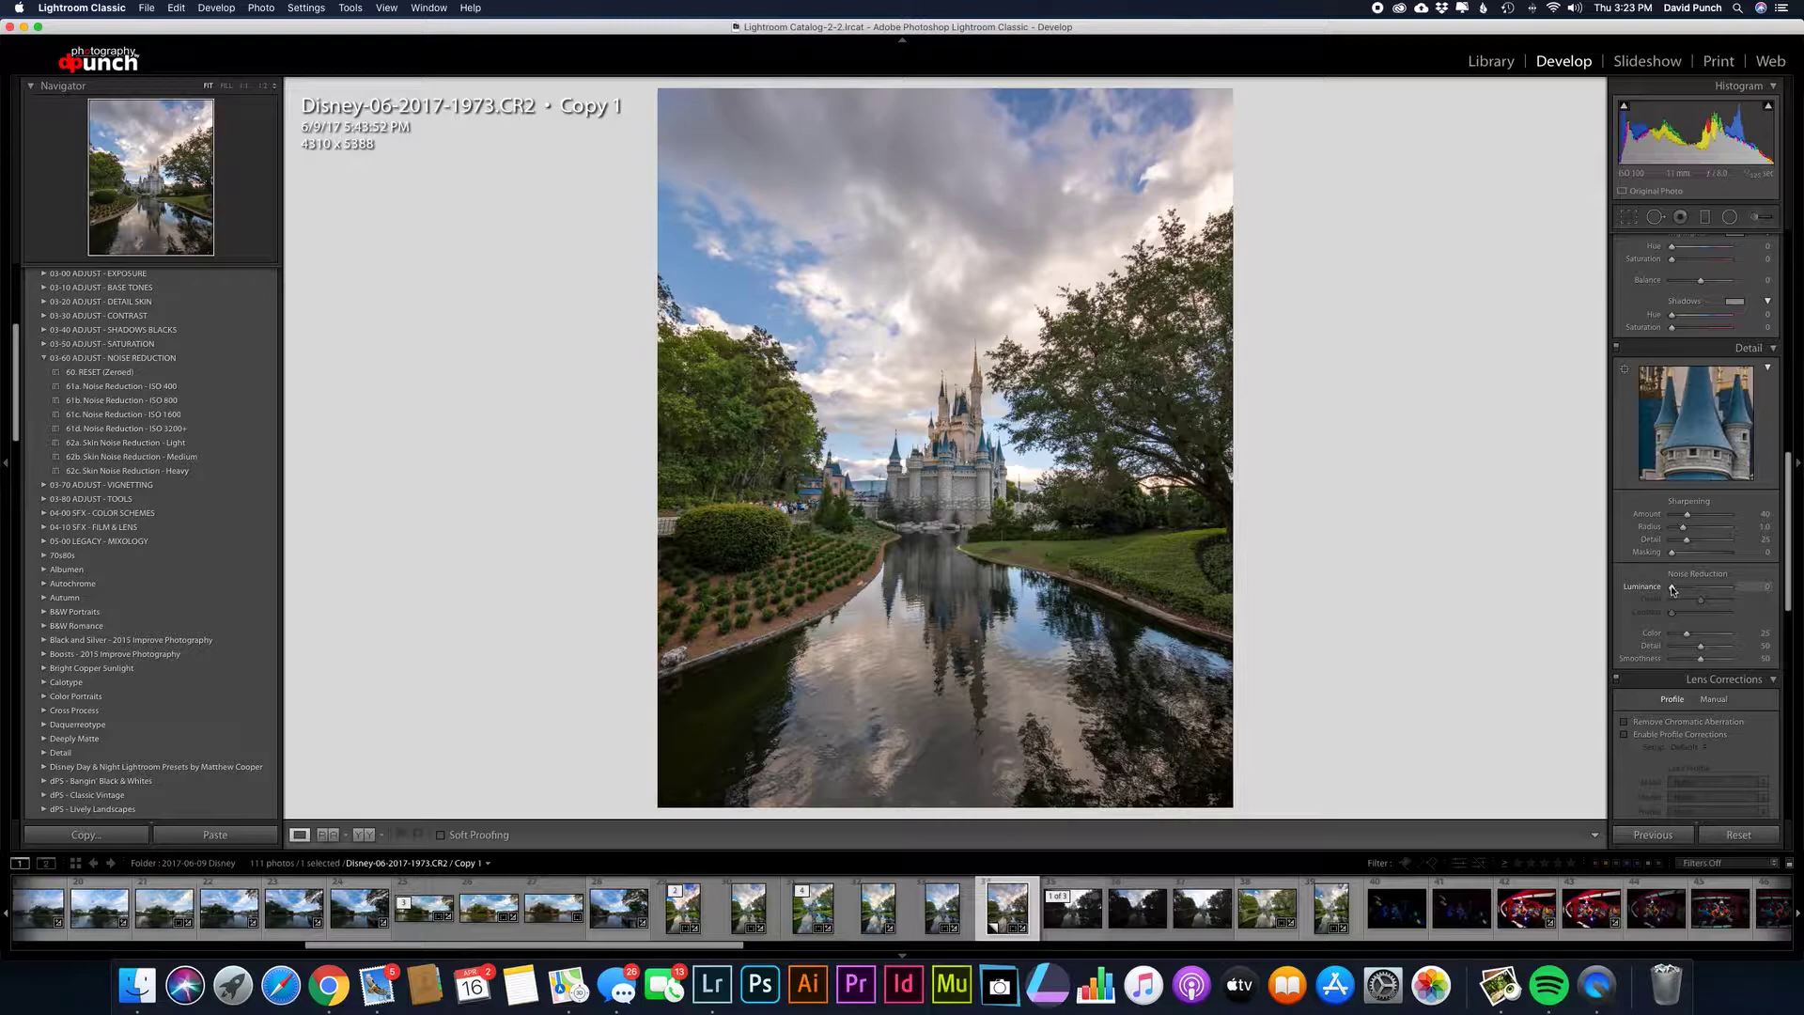
{"action": "left_click", "coordinate": [143, 388]}
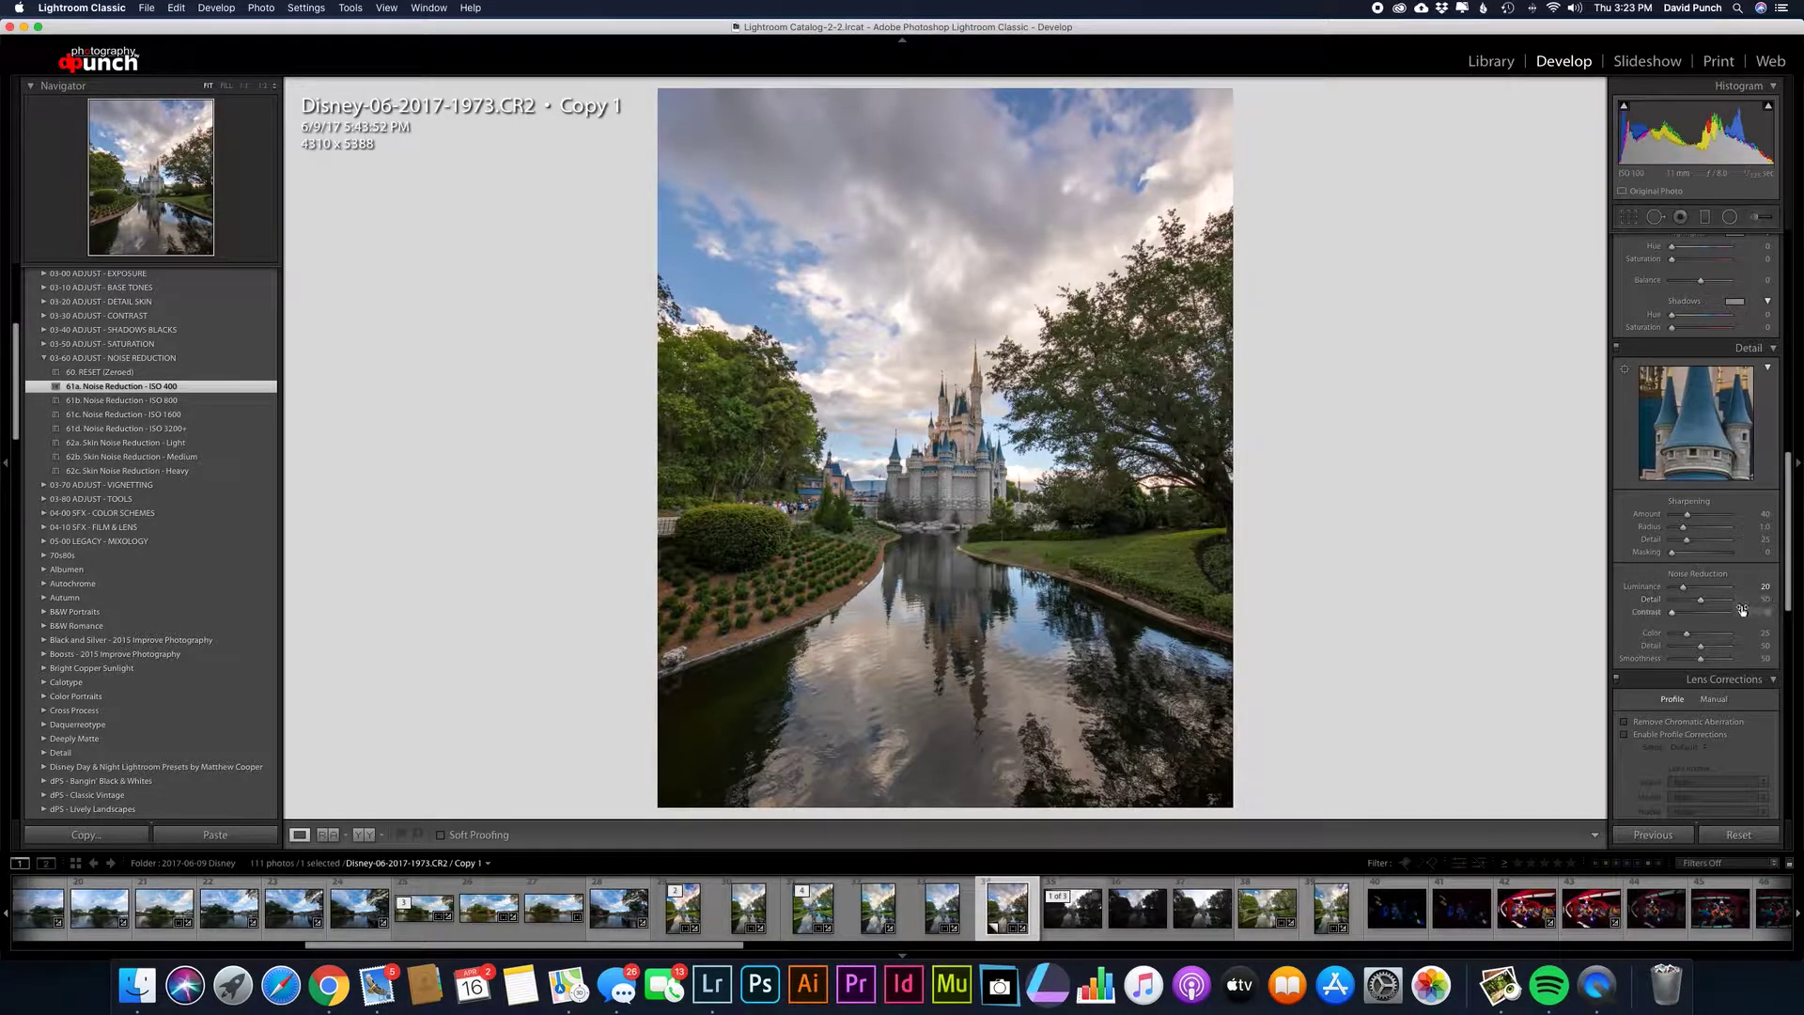
{"action": "double_click", "coordinate": [1684, 589]}
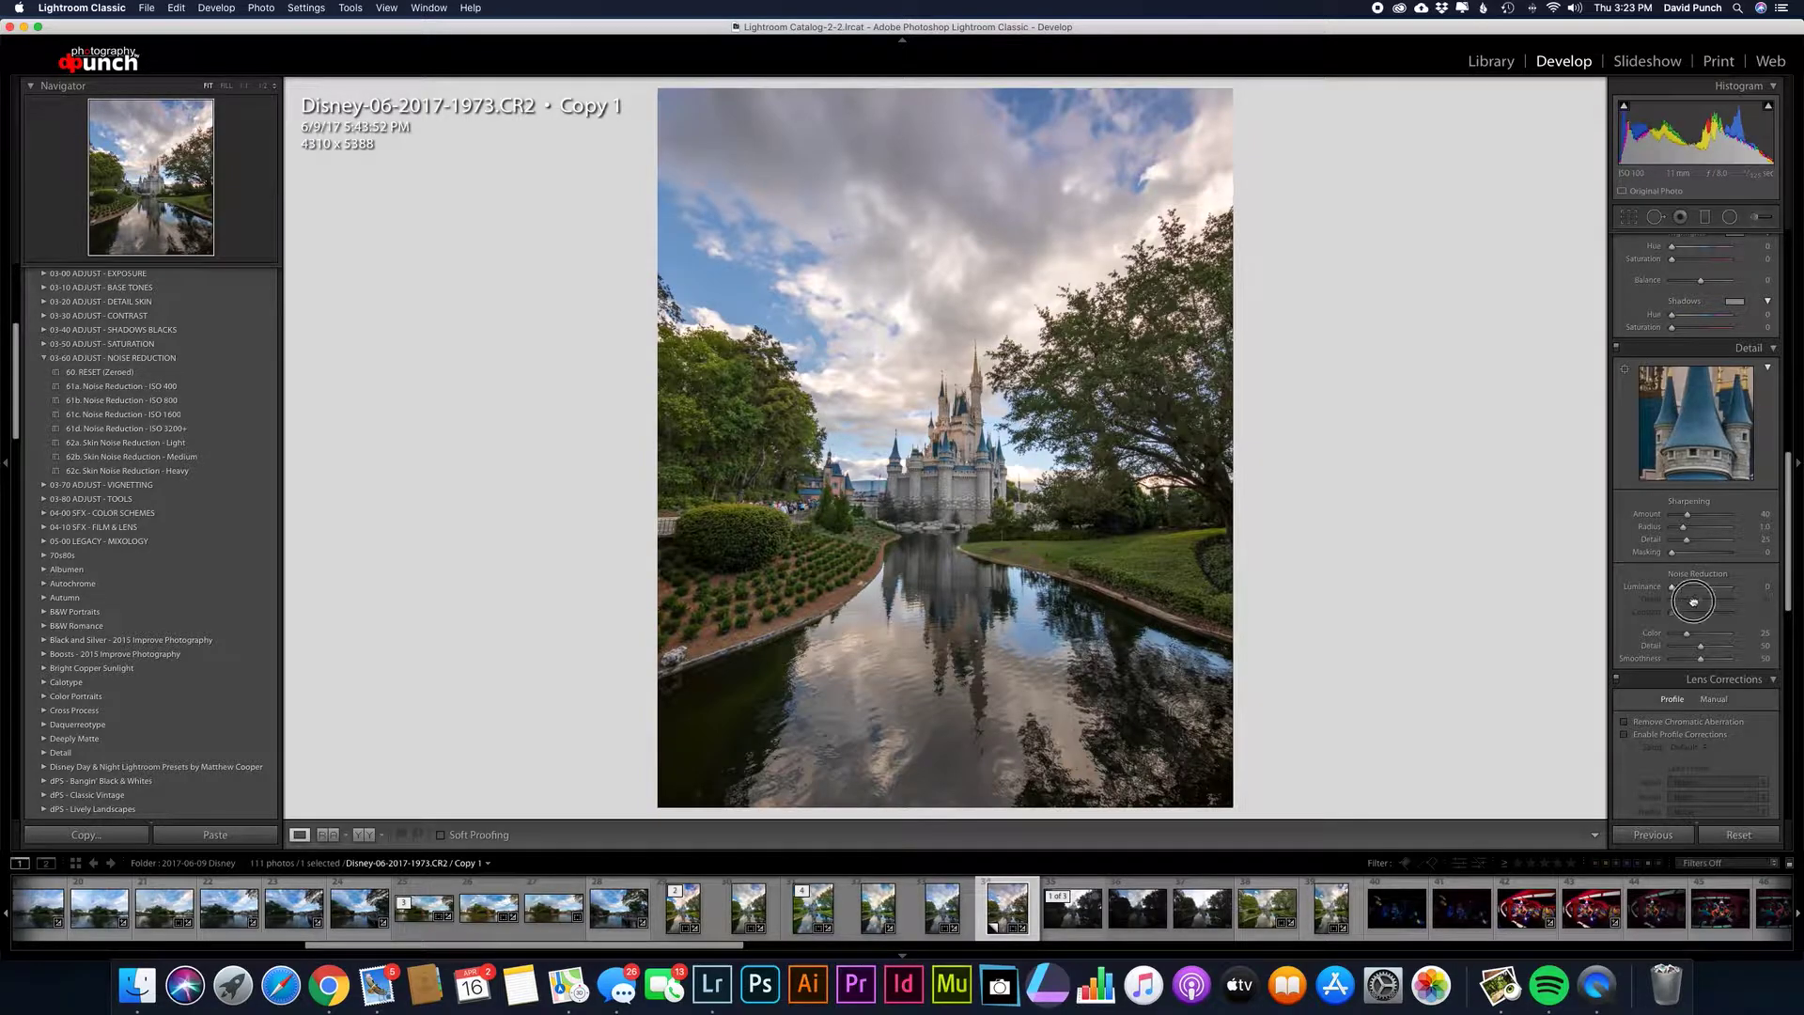
{"action": "left_click", "coordinate": [126, 388]}
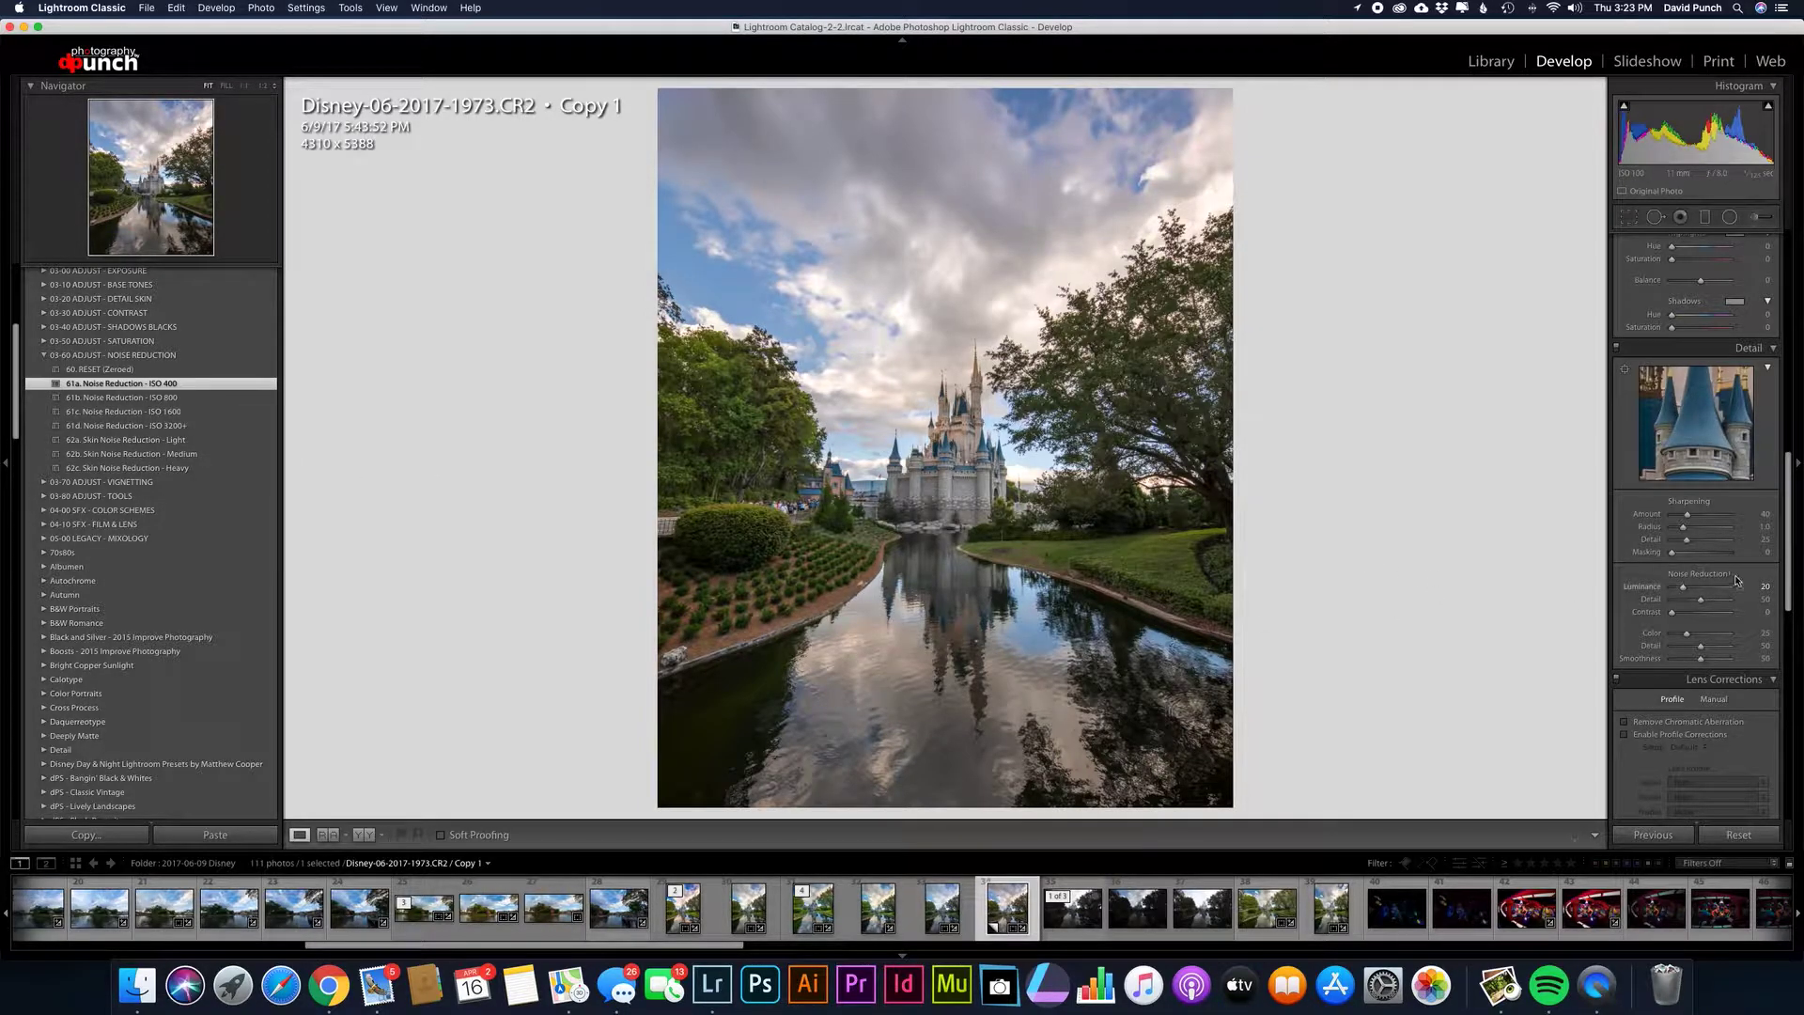
{"action": "scroll", "coordinate": [1734, 587], "scroll_direction": "up", "scroll_amount": 10}
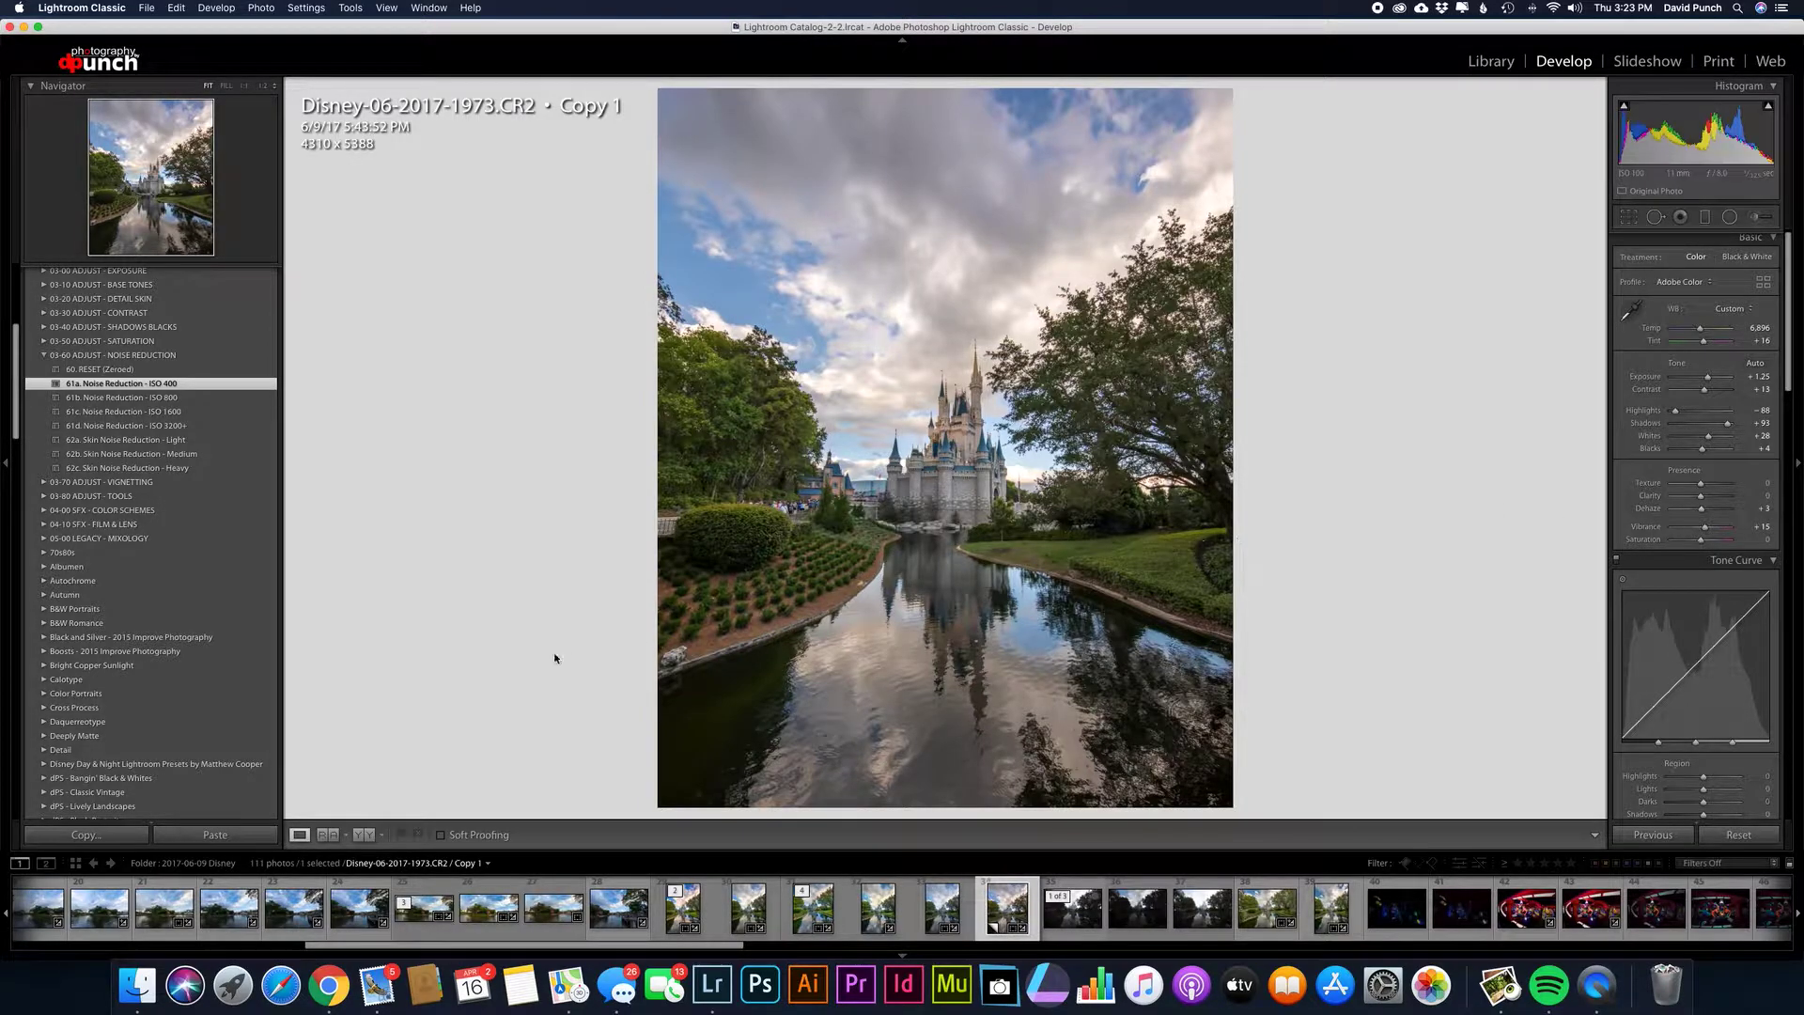
- Preview the Faded 70s, Autochrome and Color Portraits presets on the castle photo without applying any
{"action": "scroll", "coordinate": [123, 568], "scroll_direction": "down", "scroll_amount": 4}
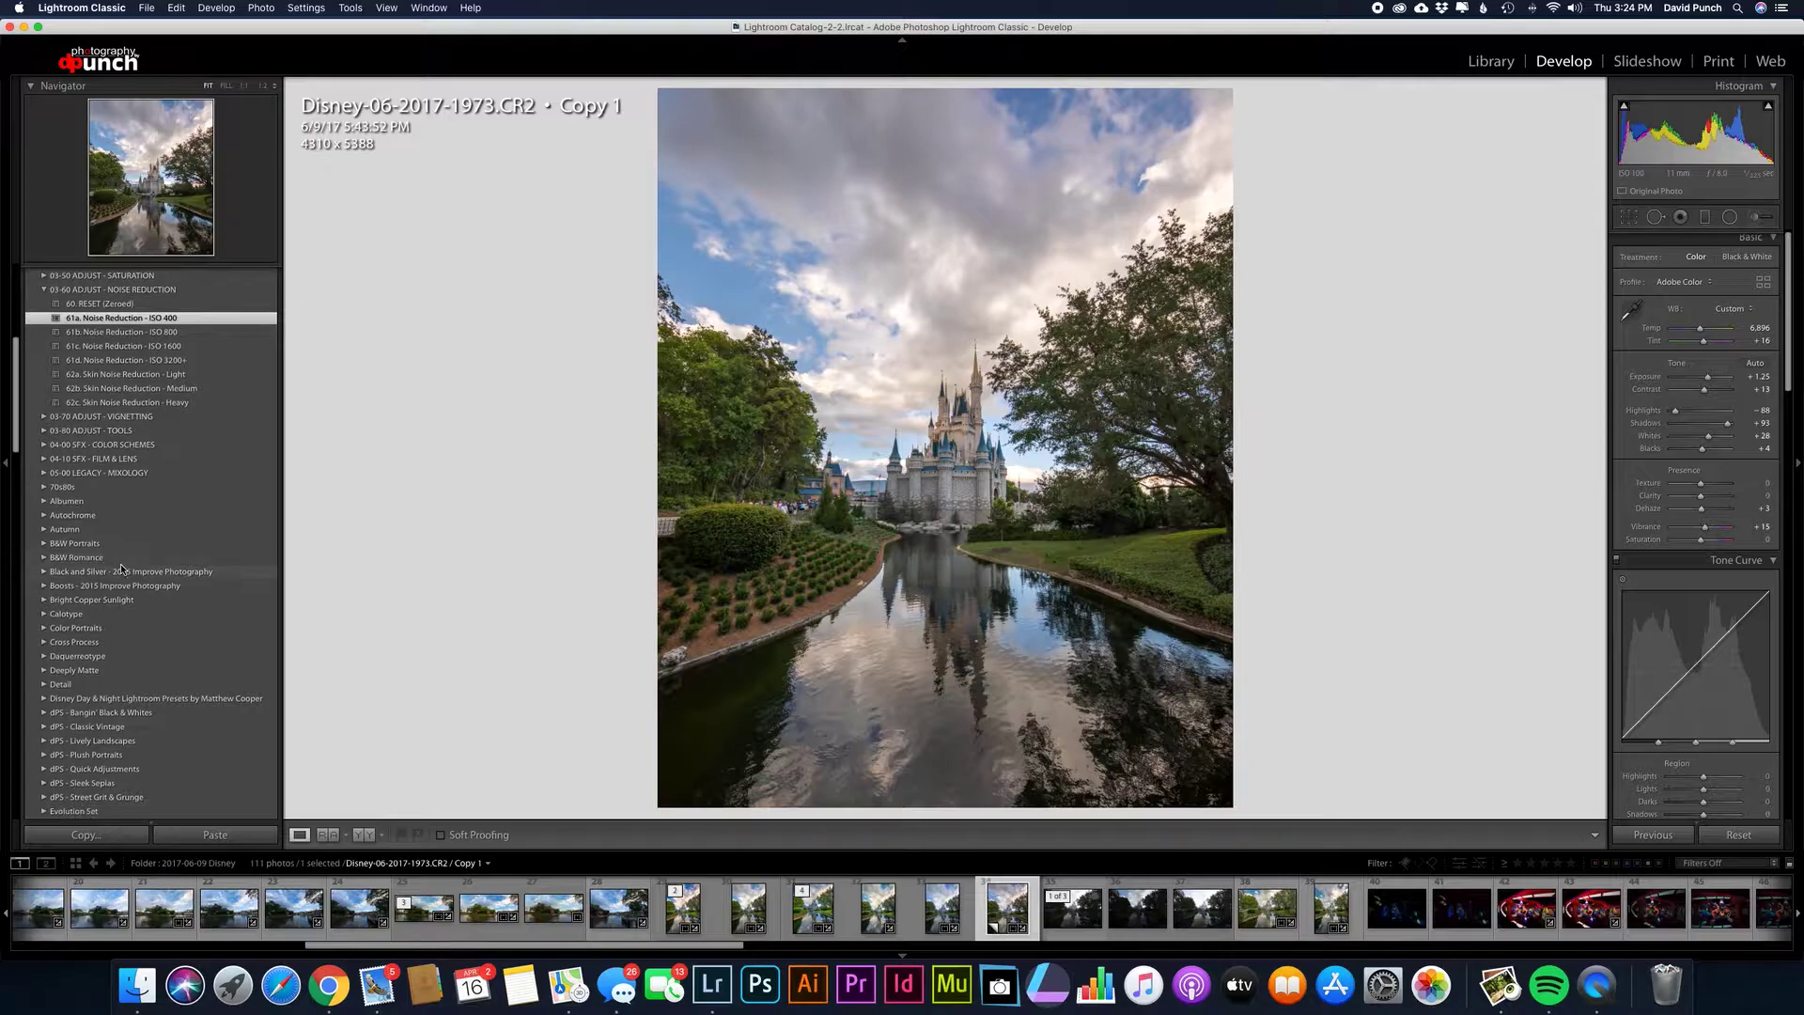
{"action": "left_click", "coordinate": [42, 488]}
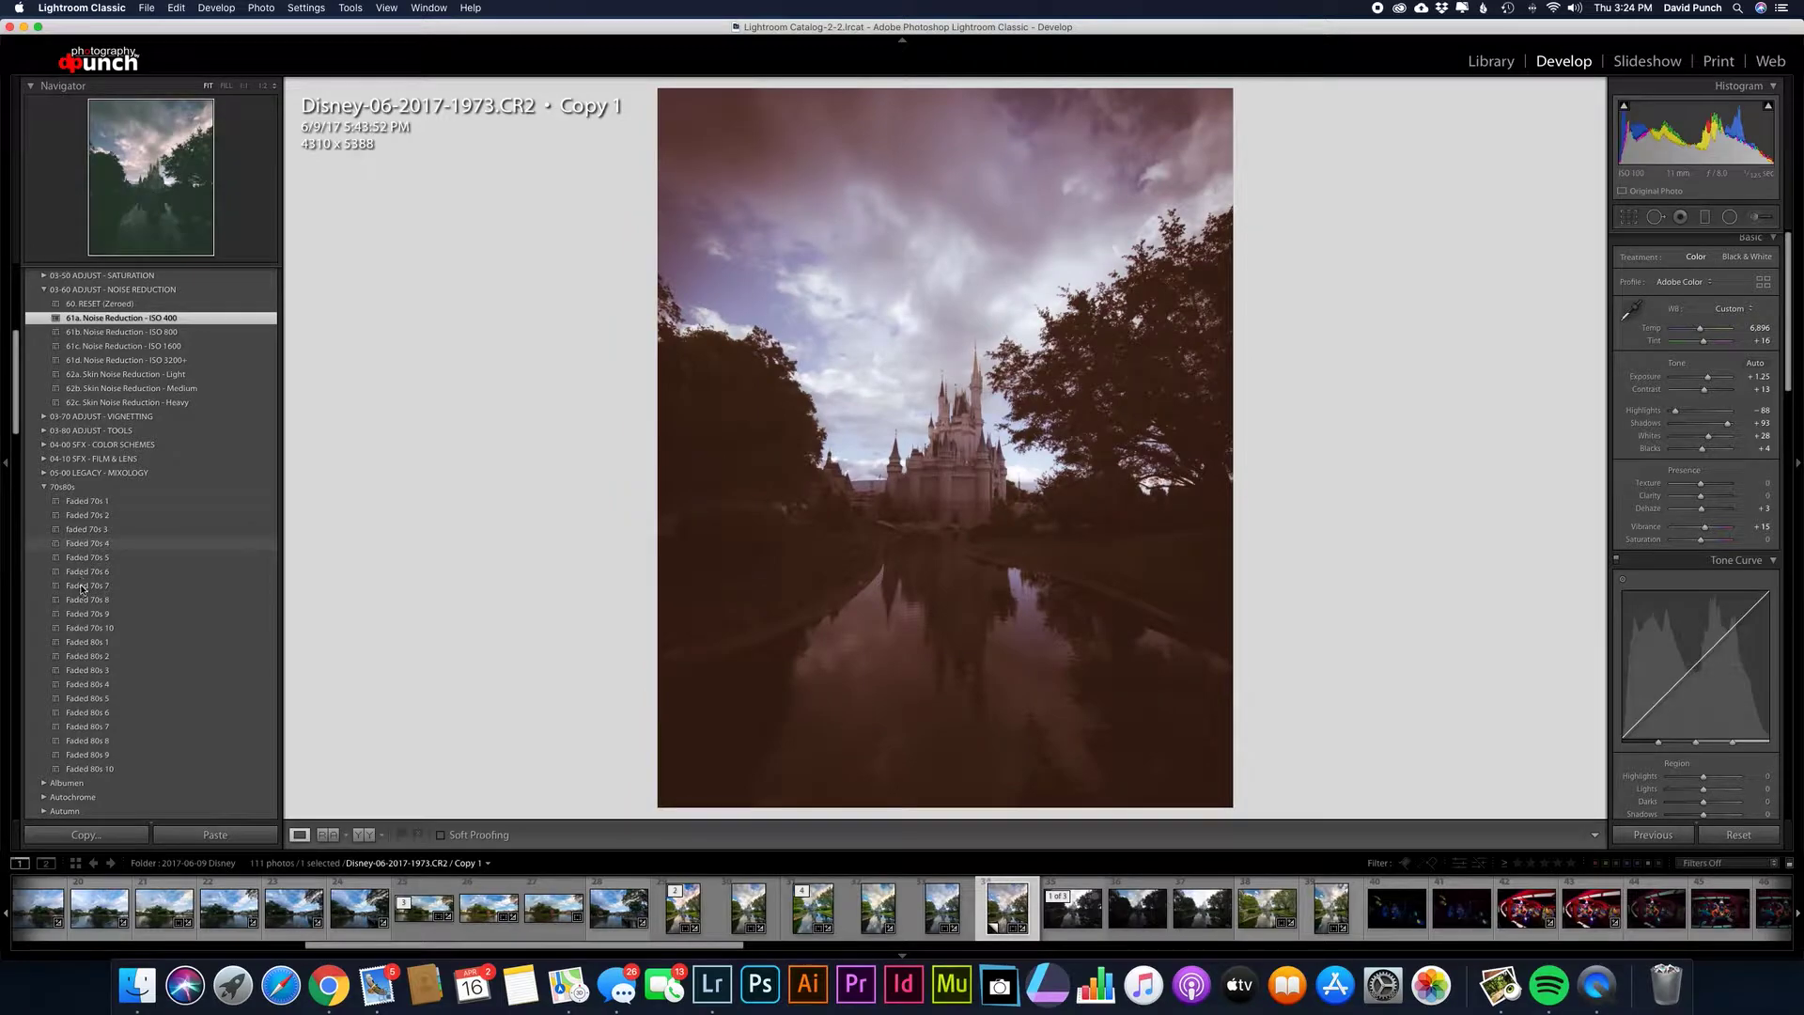
{"action": "left_click", "coordinate": [44, 487]}
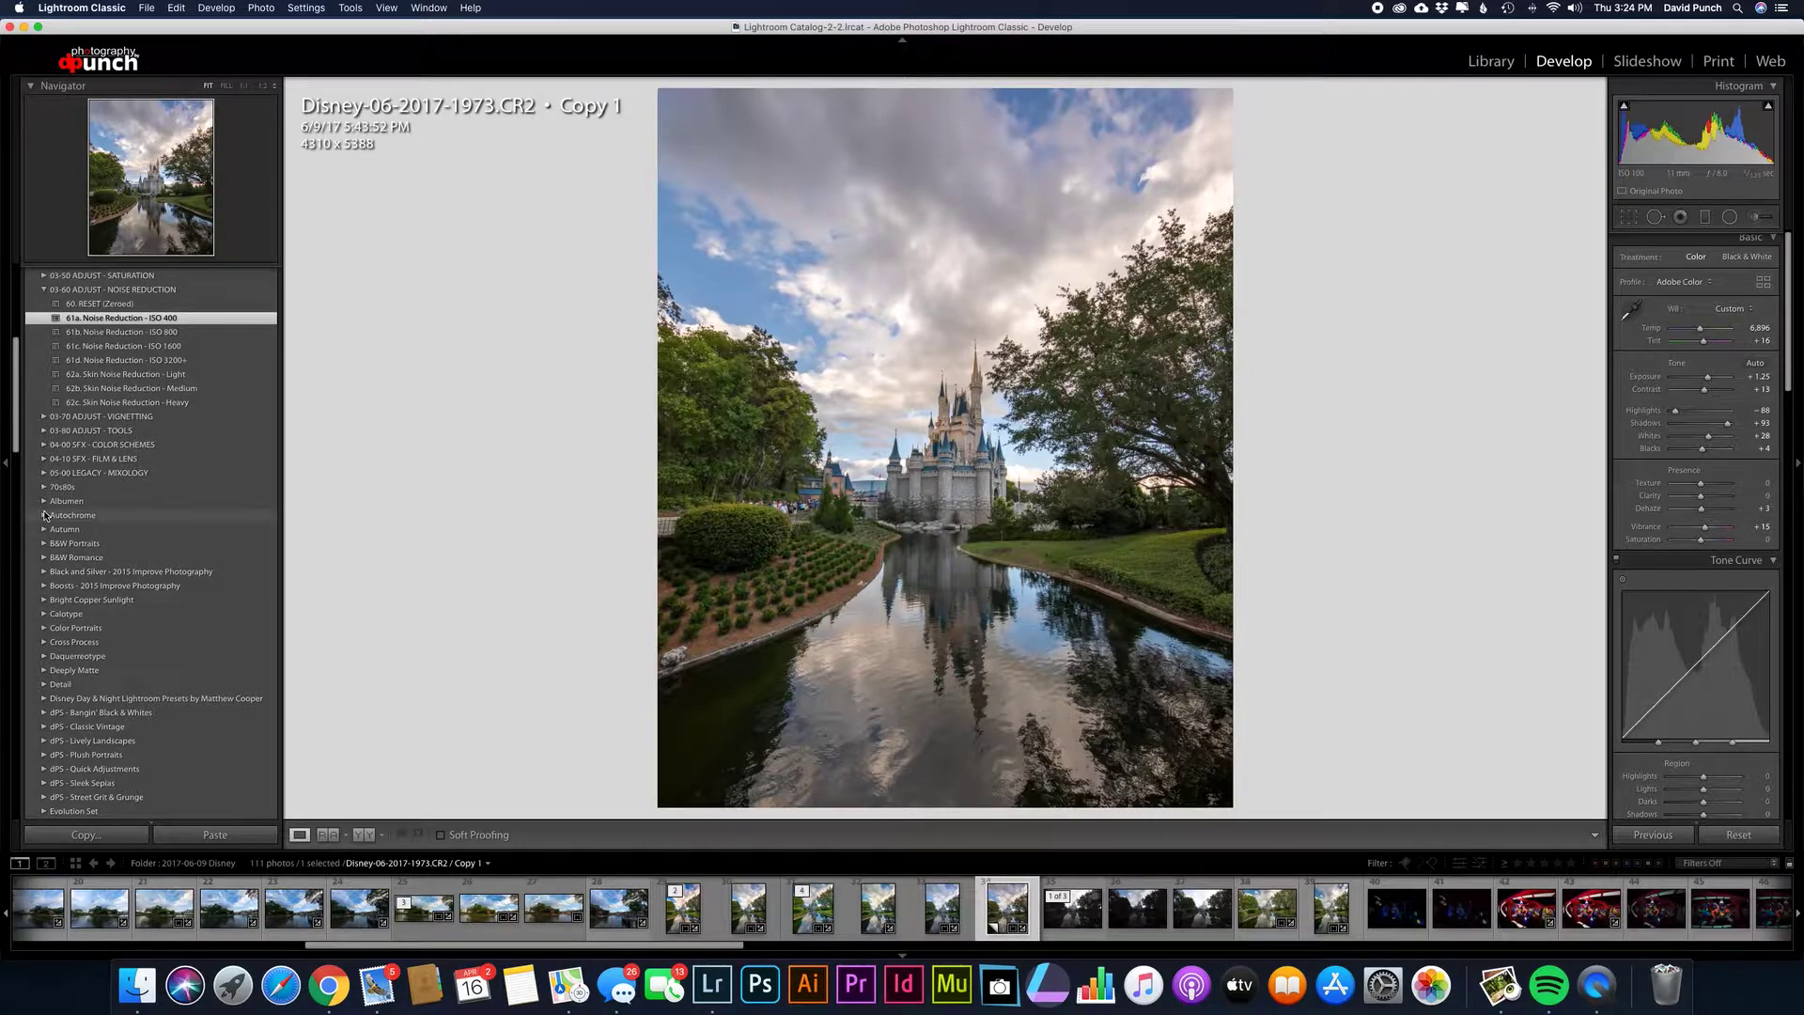
{"action": "left_click", "coordinate": [44, 515]}
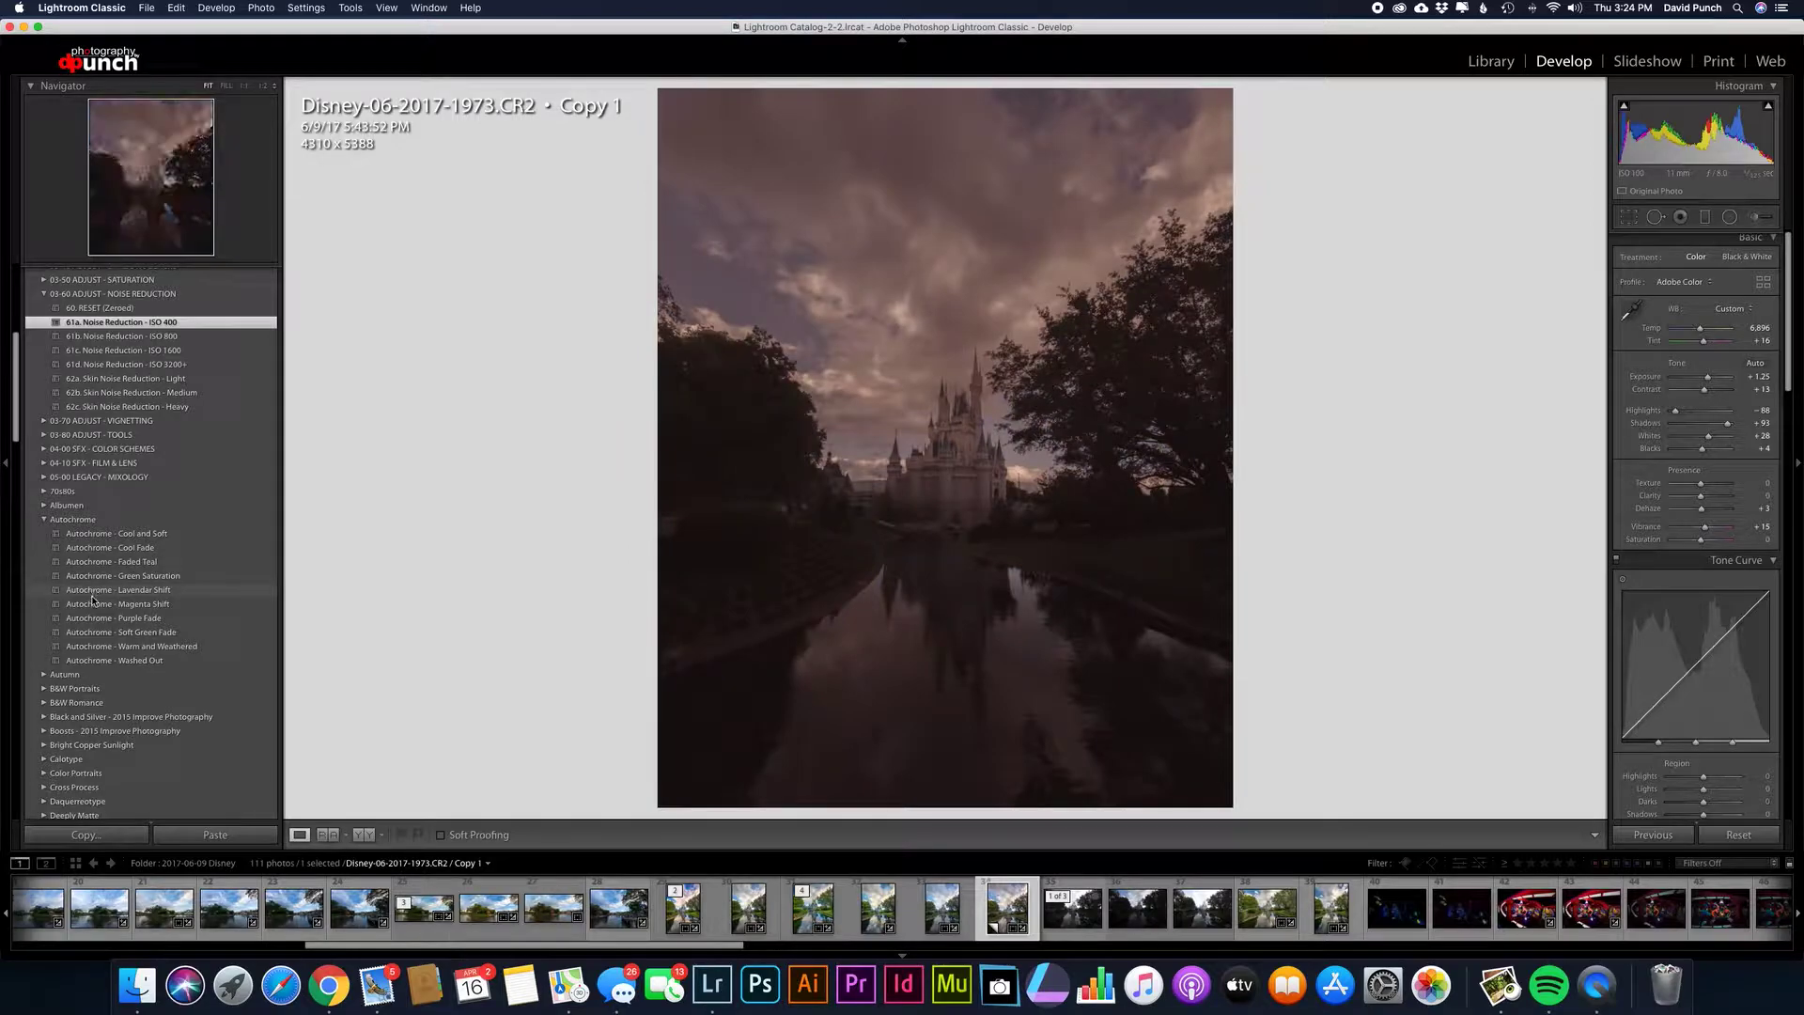
{"action": "left_click", "coordinate": [44, 519]}
{"action": "scroll", "coordinate": [61, 540], "scroll_direction": "down", "scroll_amount": 3}
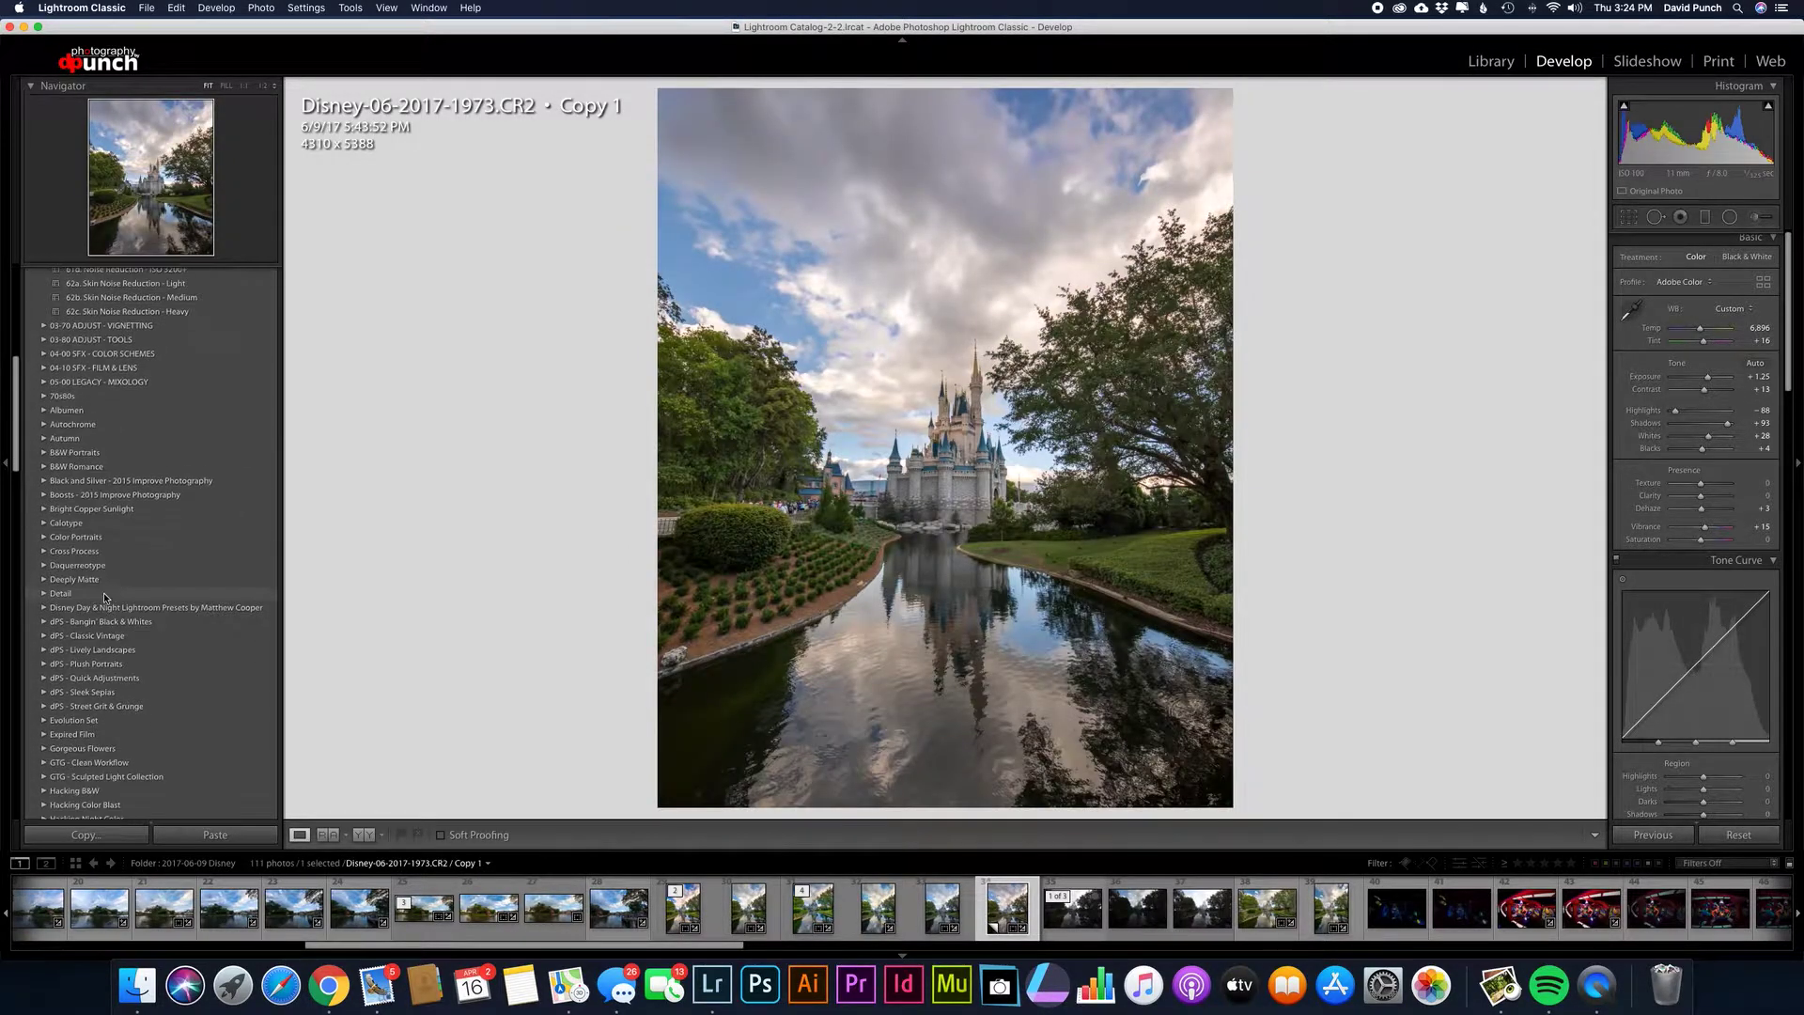
{"action": "left_click", "coordinate": [47, 537]}
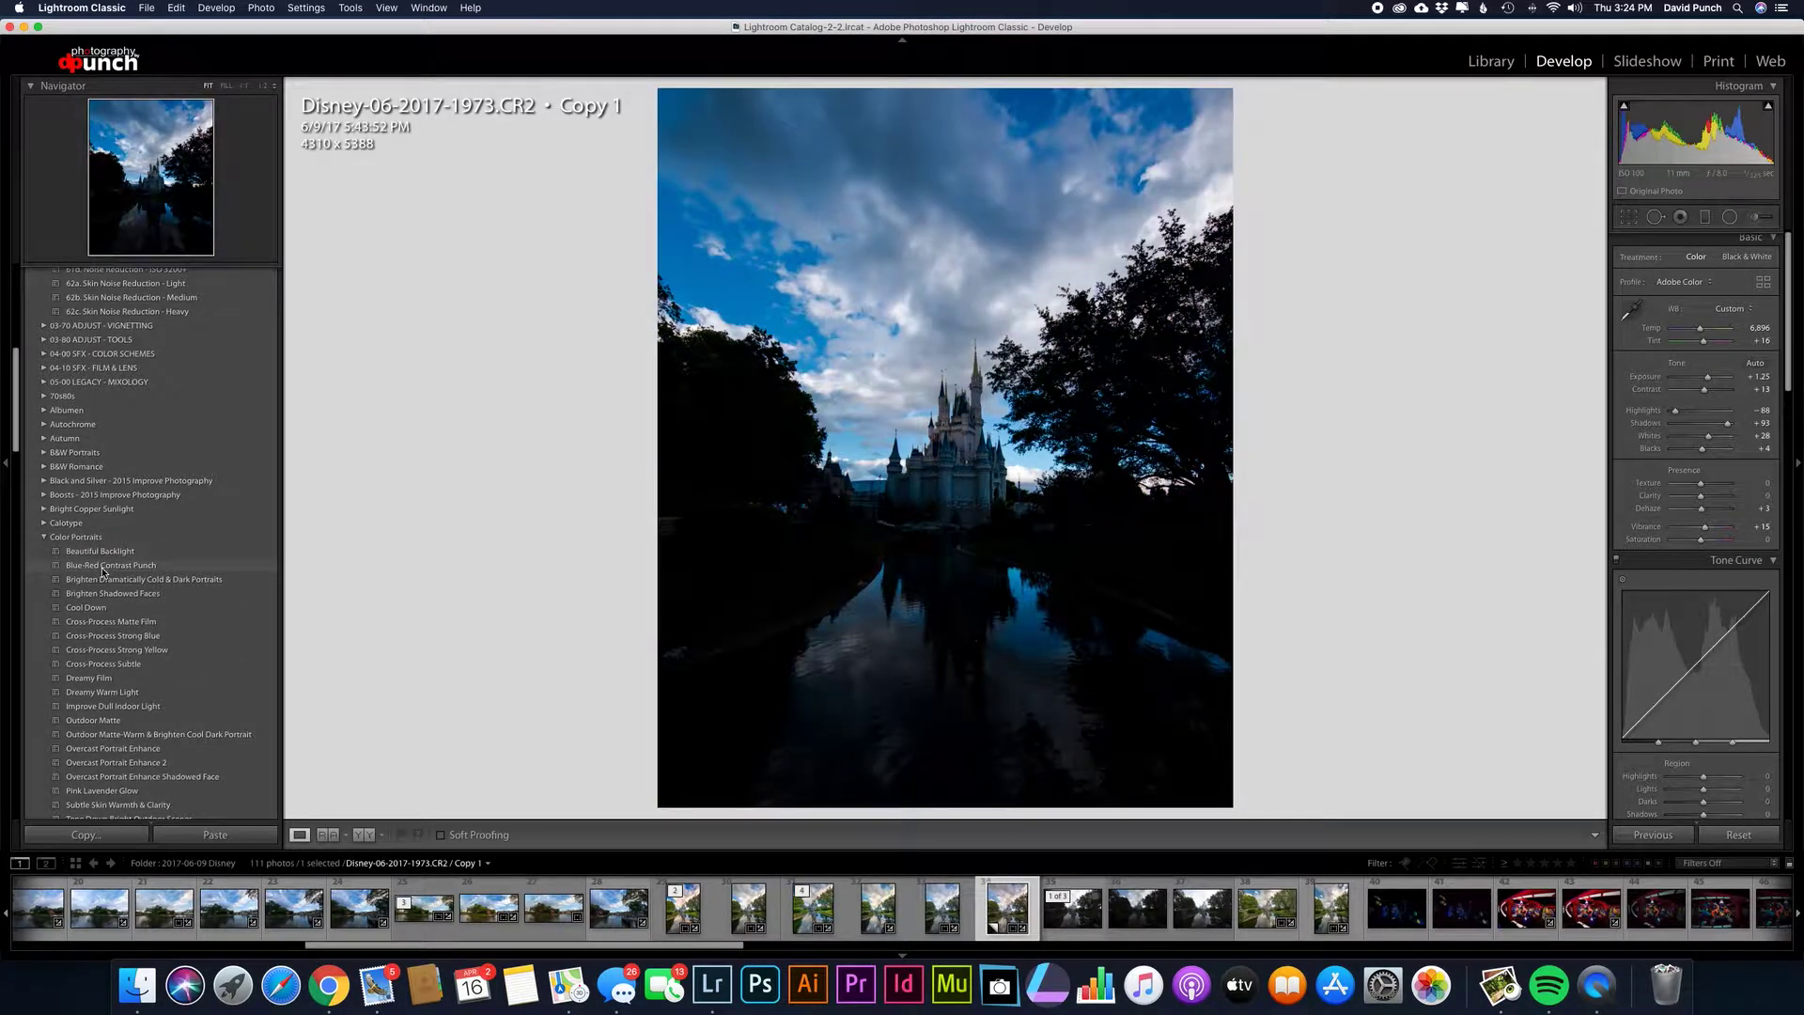
{"action": "left_click", "coordinate": [45, 538]}
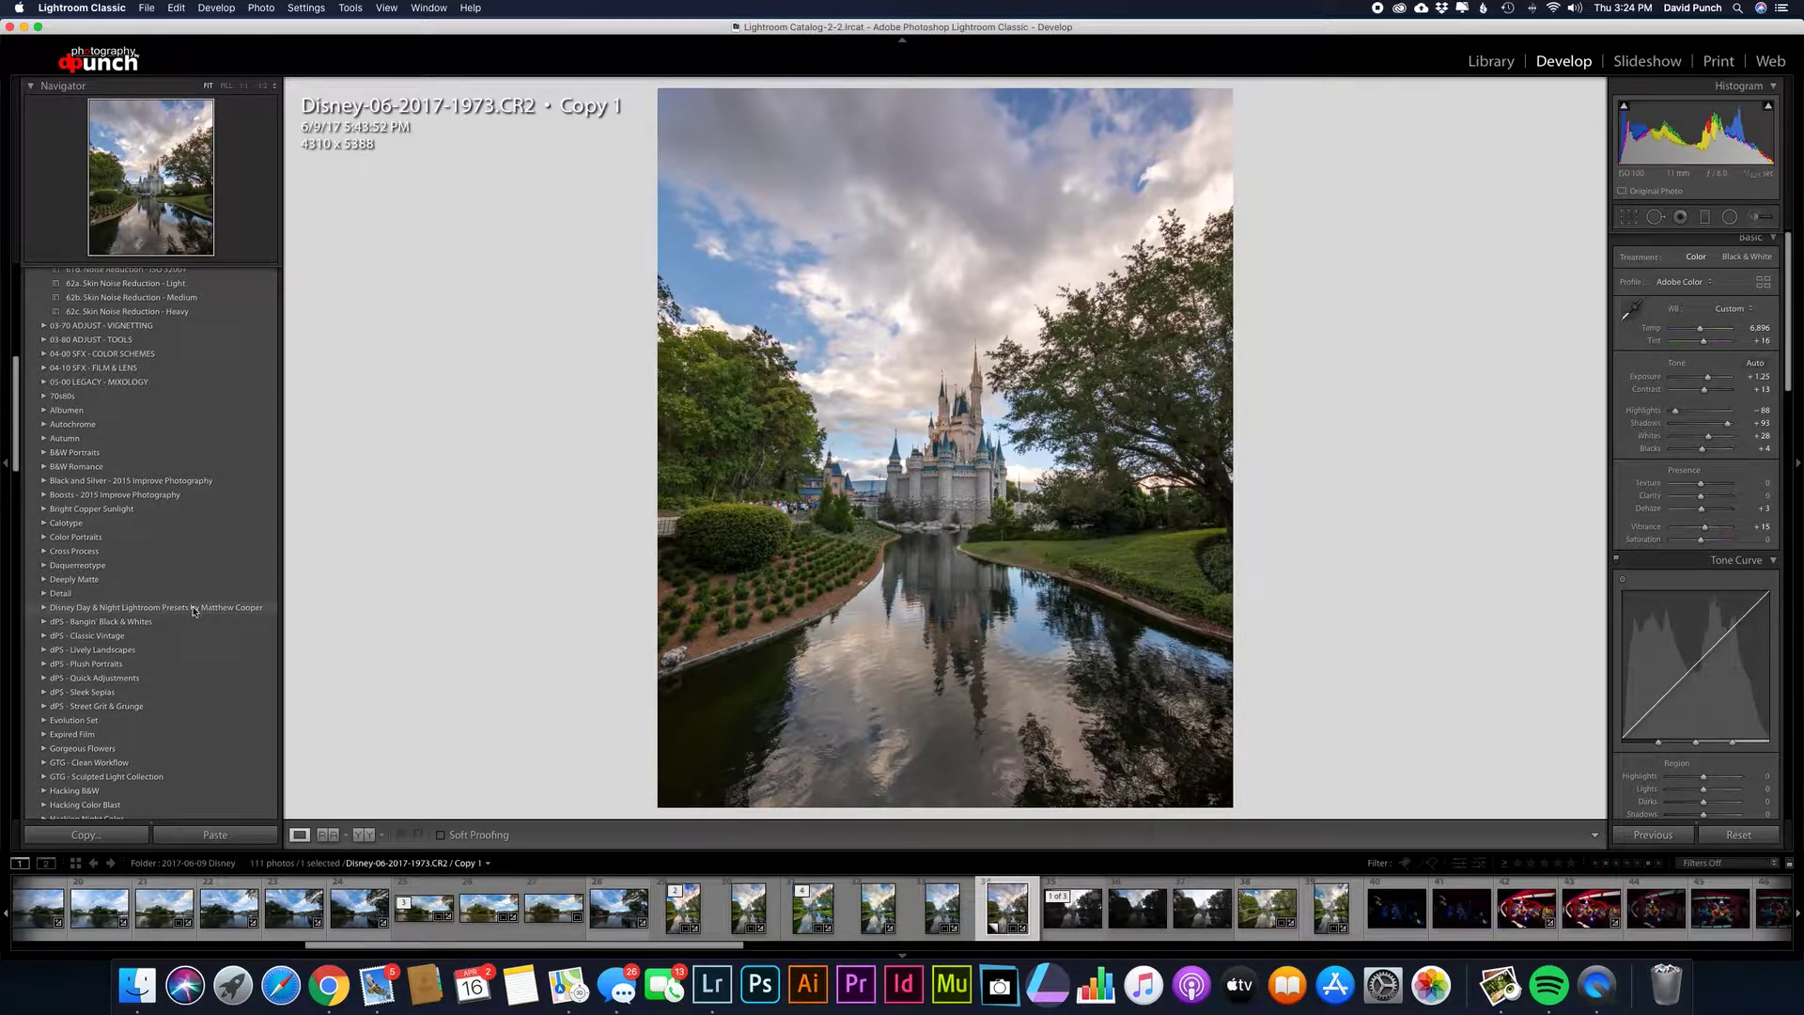
- Preview the Disney Day & Night presets on the castle photo and collapse their group
{"action": "left_click", "coordinate": [45, 609]}
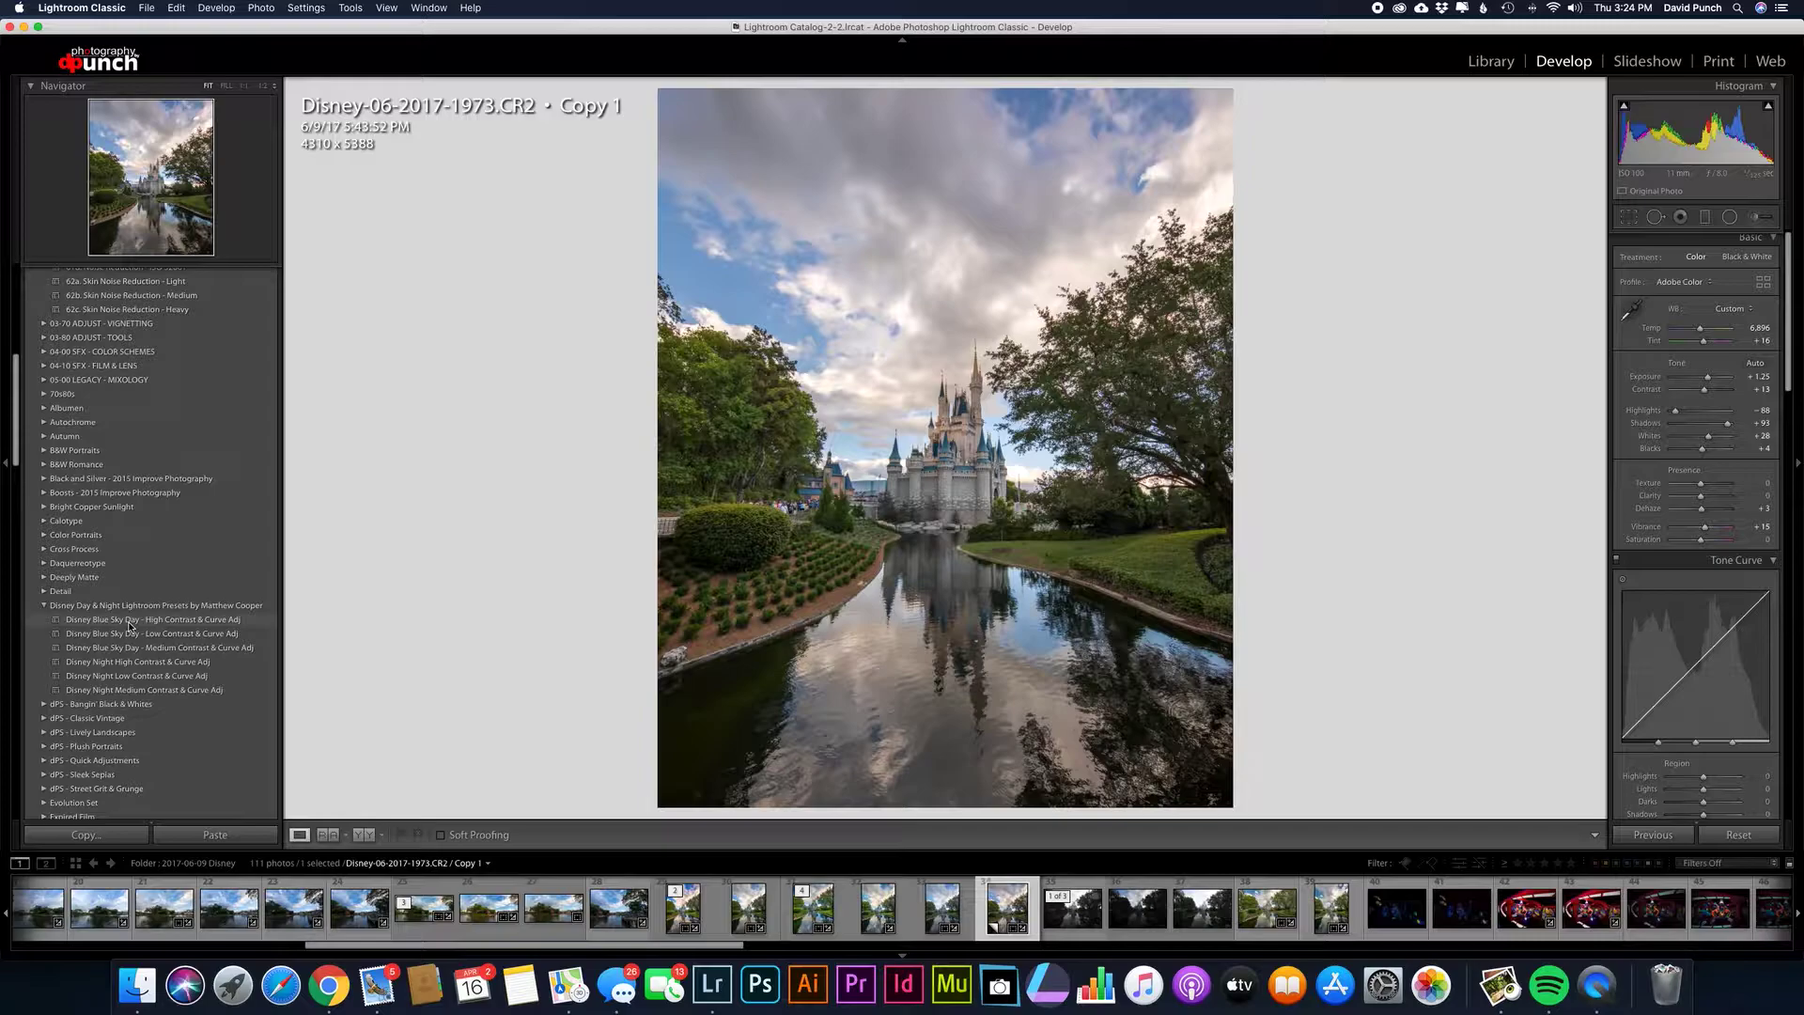
{"action": "scroll", "coordinate": [130, 627], "scroll_direction": "down", "scroll_amount": 1}
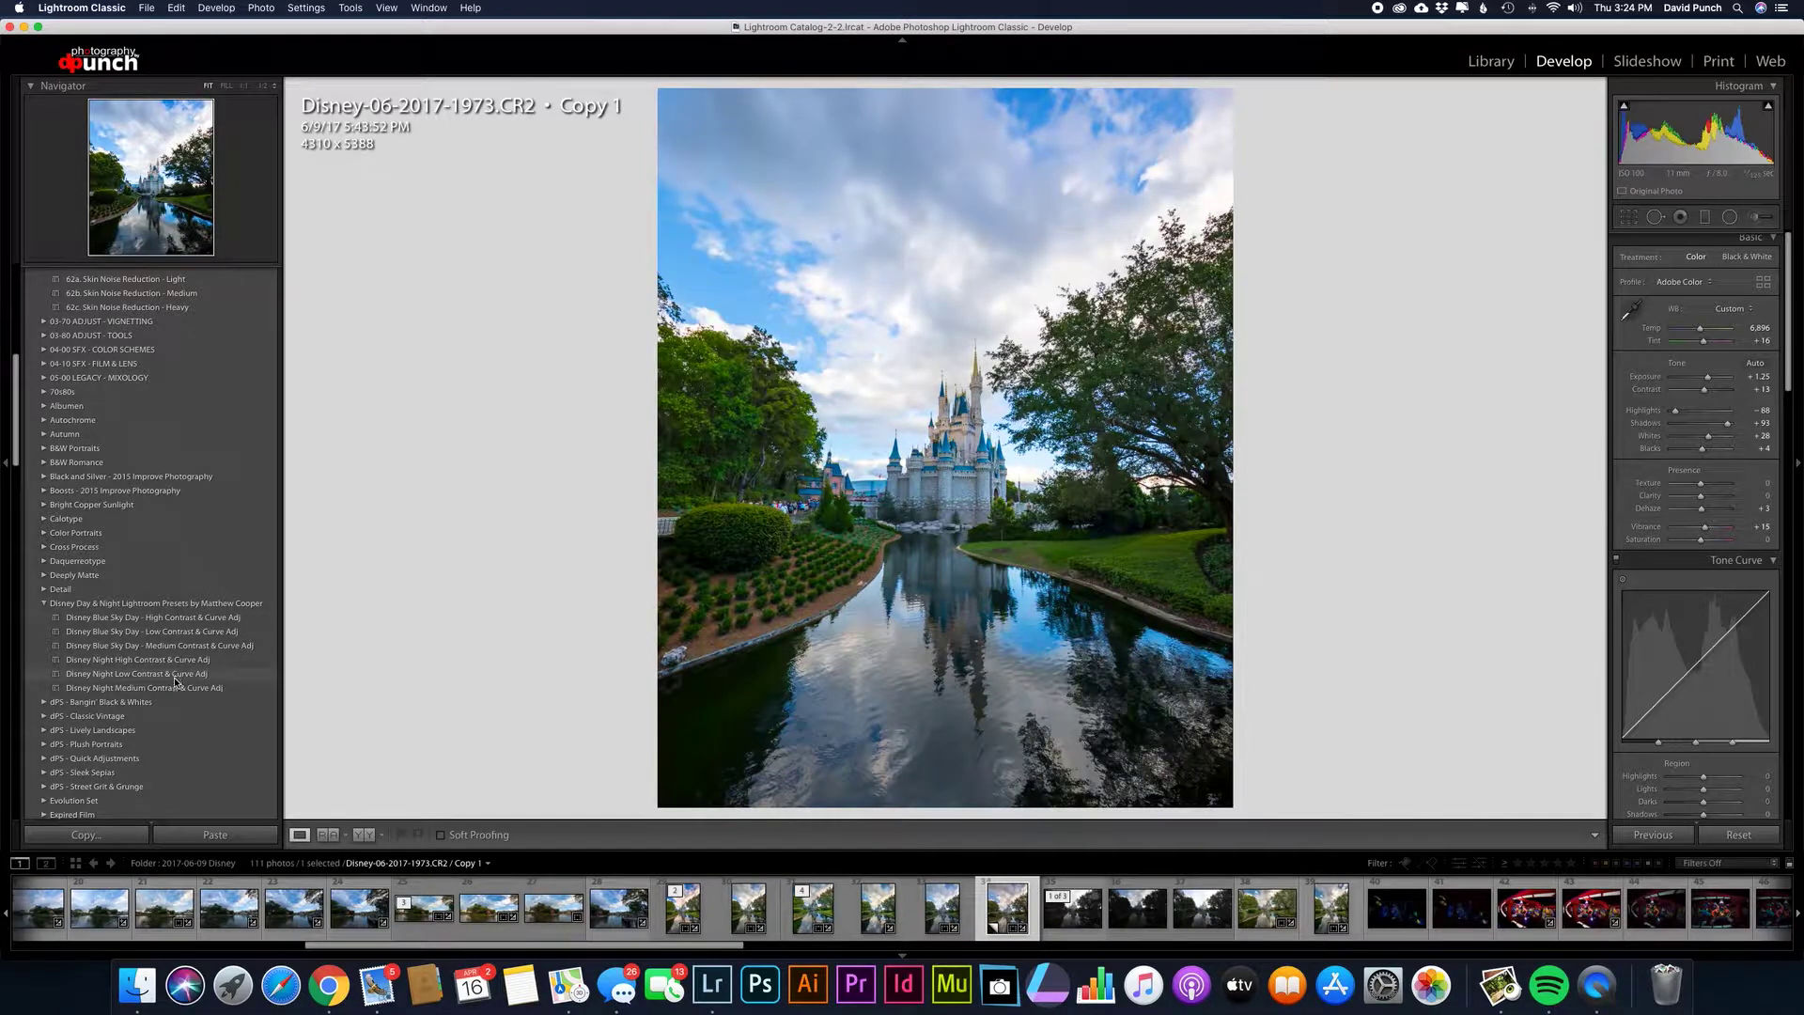
{"action": "left_click", "coordinate": [44, 604]}
- Expand the IDP Presets group and preview its Disney presets on the castle photo
{"action": "scroll", "coordinate": [272, 625], "scroll_direction": "down", "scroll_amount": 5}
{"action": "scroll", "coordinate": [271, 627], "scroll_direction": "down", "scroll_amount": 1}
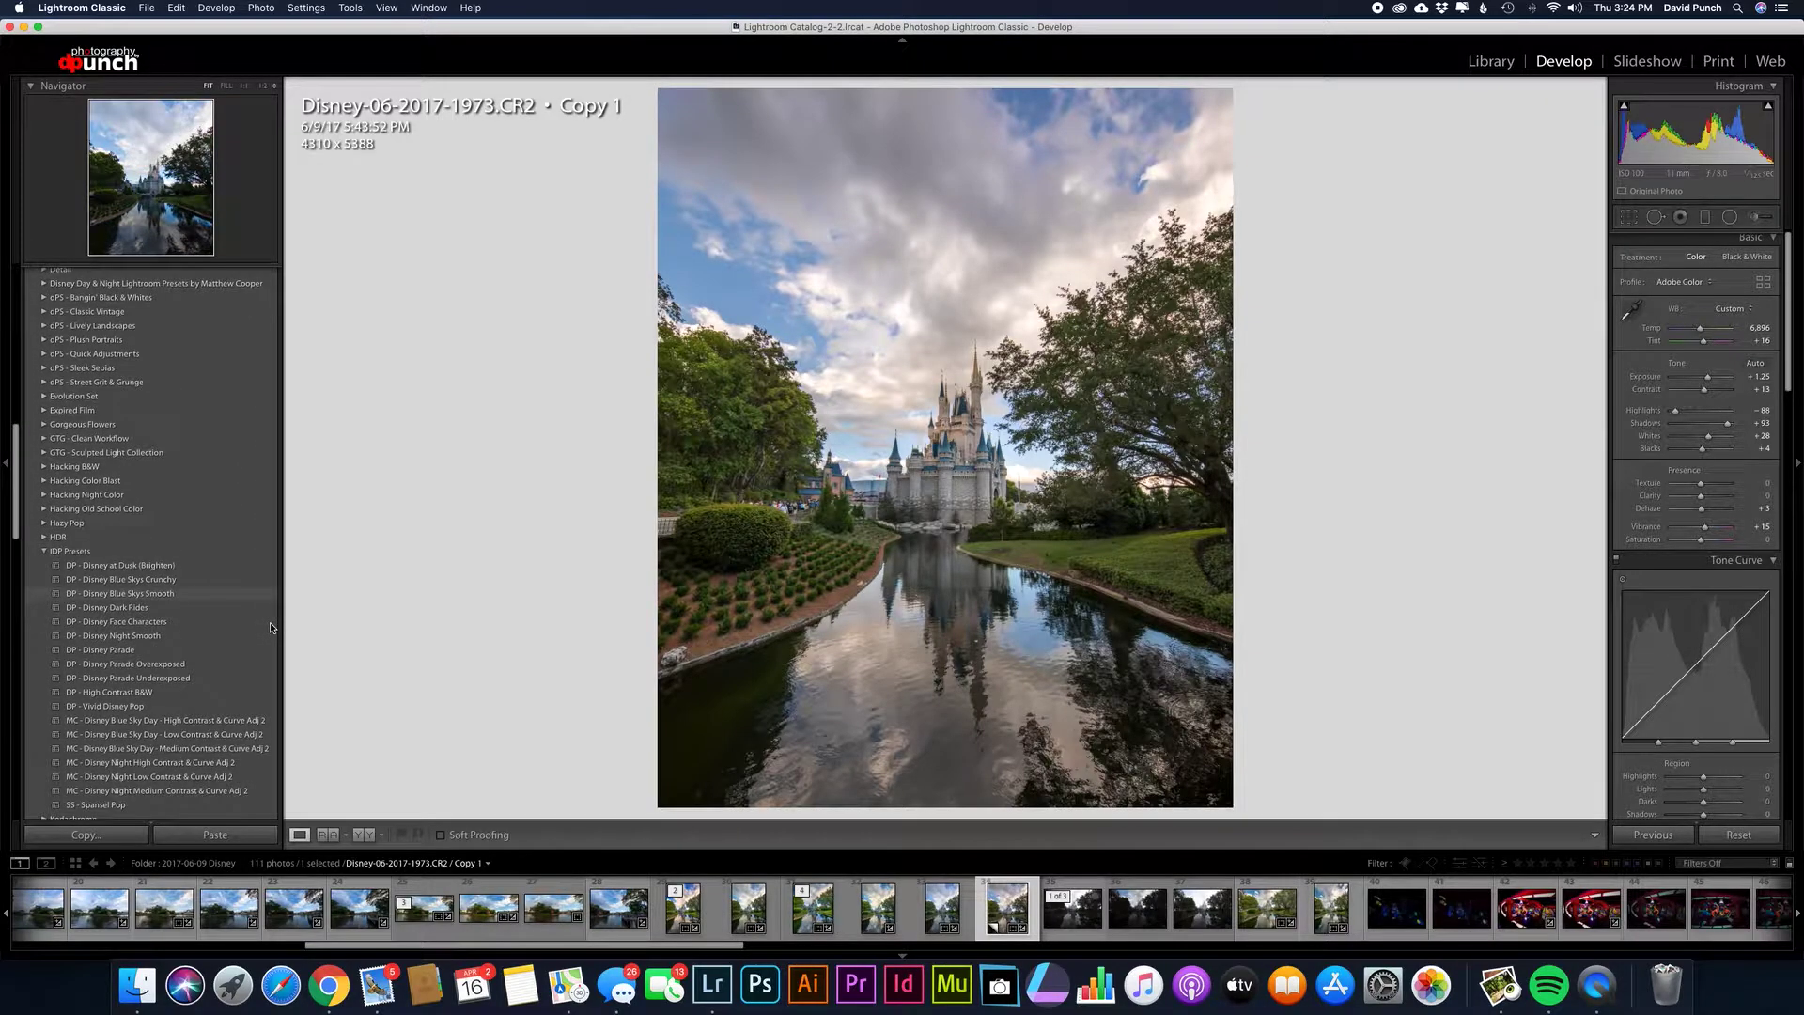
{"action": "scroll", "coordinate": [65, 517], "scroll_direction": "down", "scroll_amount": 2}
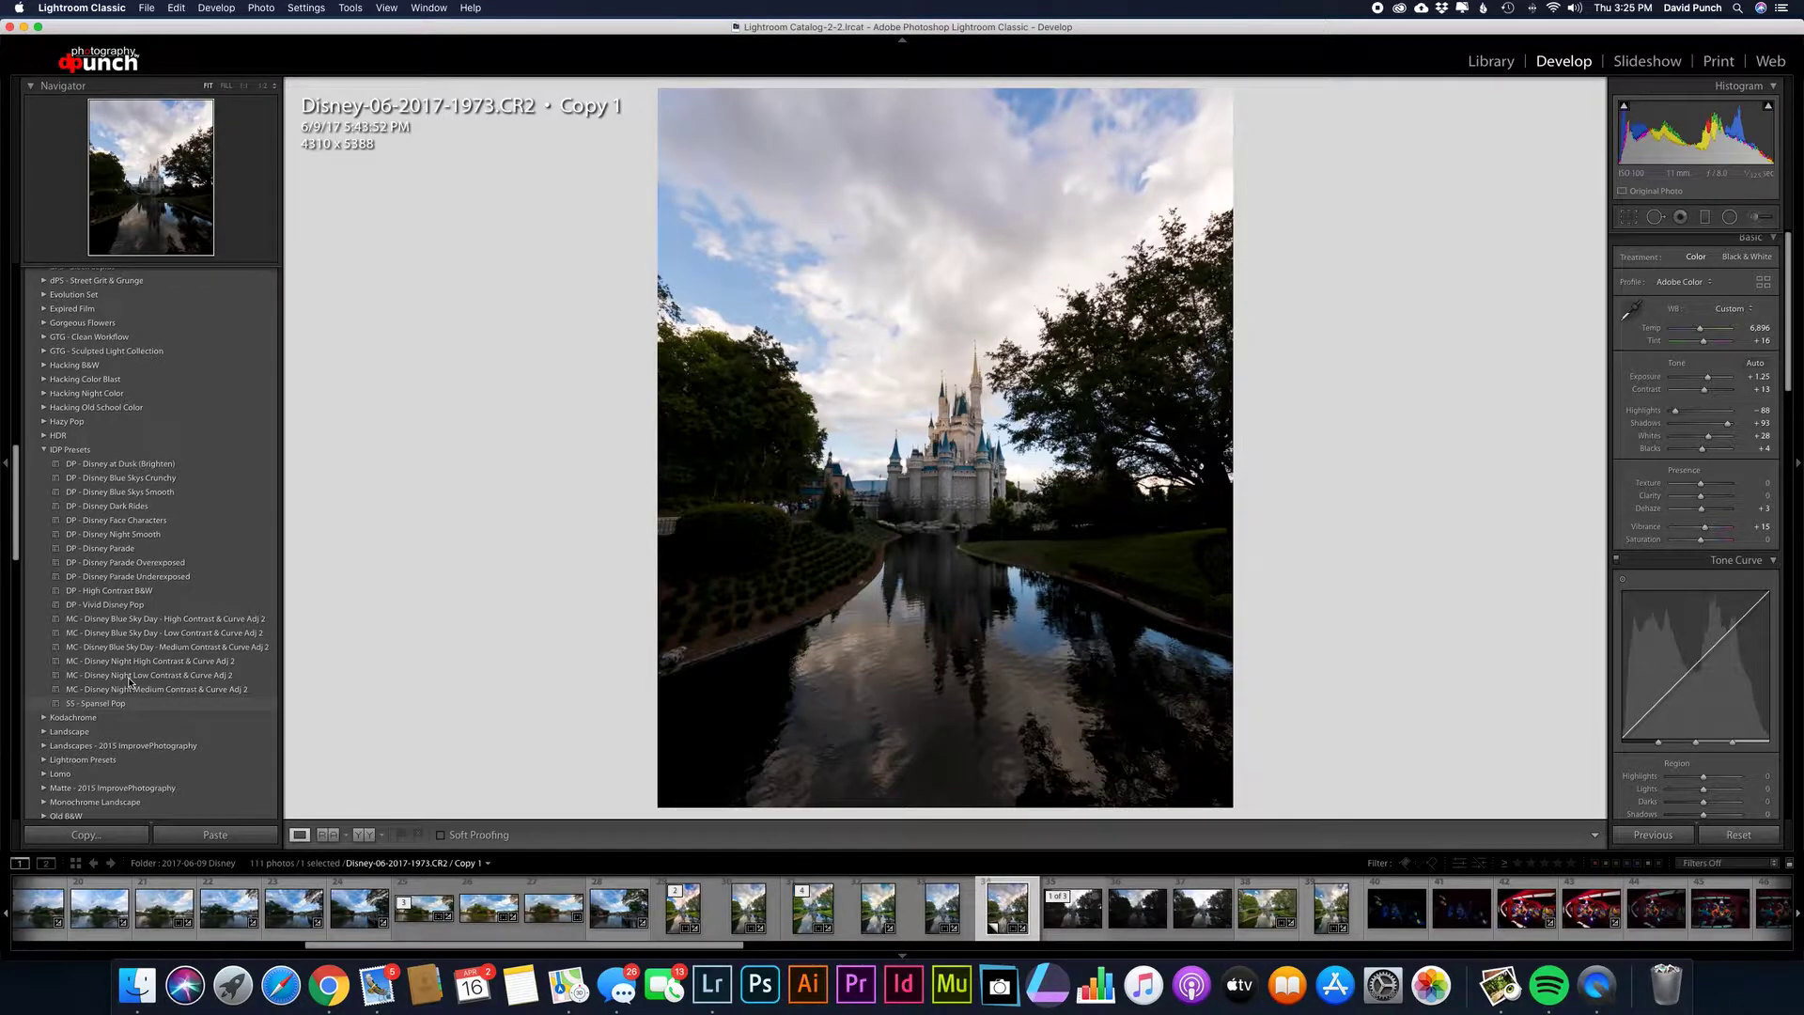
{"action": "scroll", "coordinate": [128, 675], "scroll_direction": "up", "scroll_amount": 1}
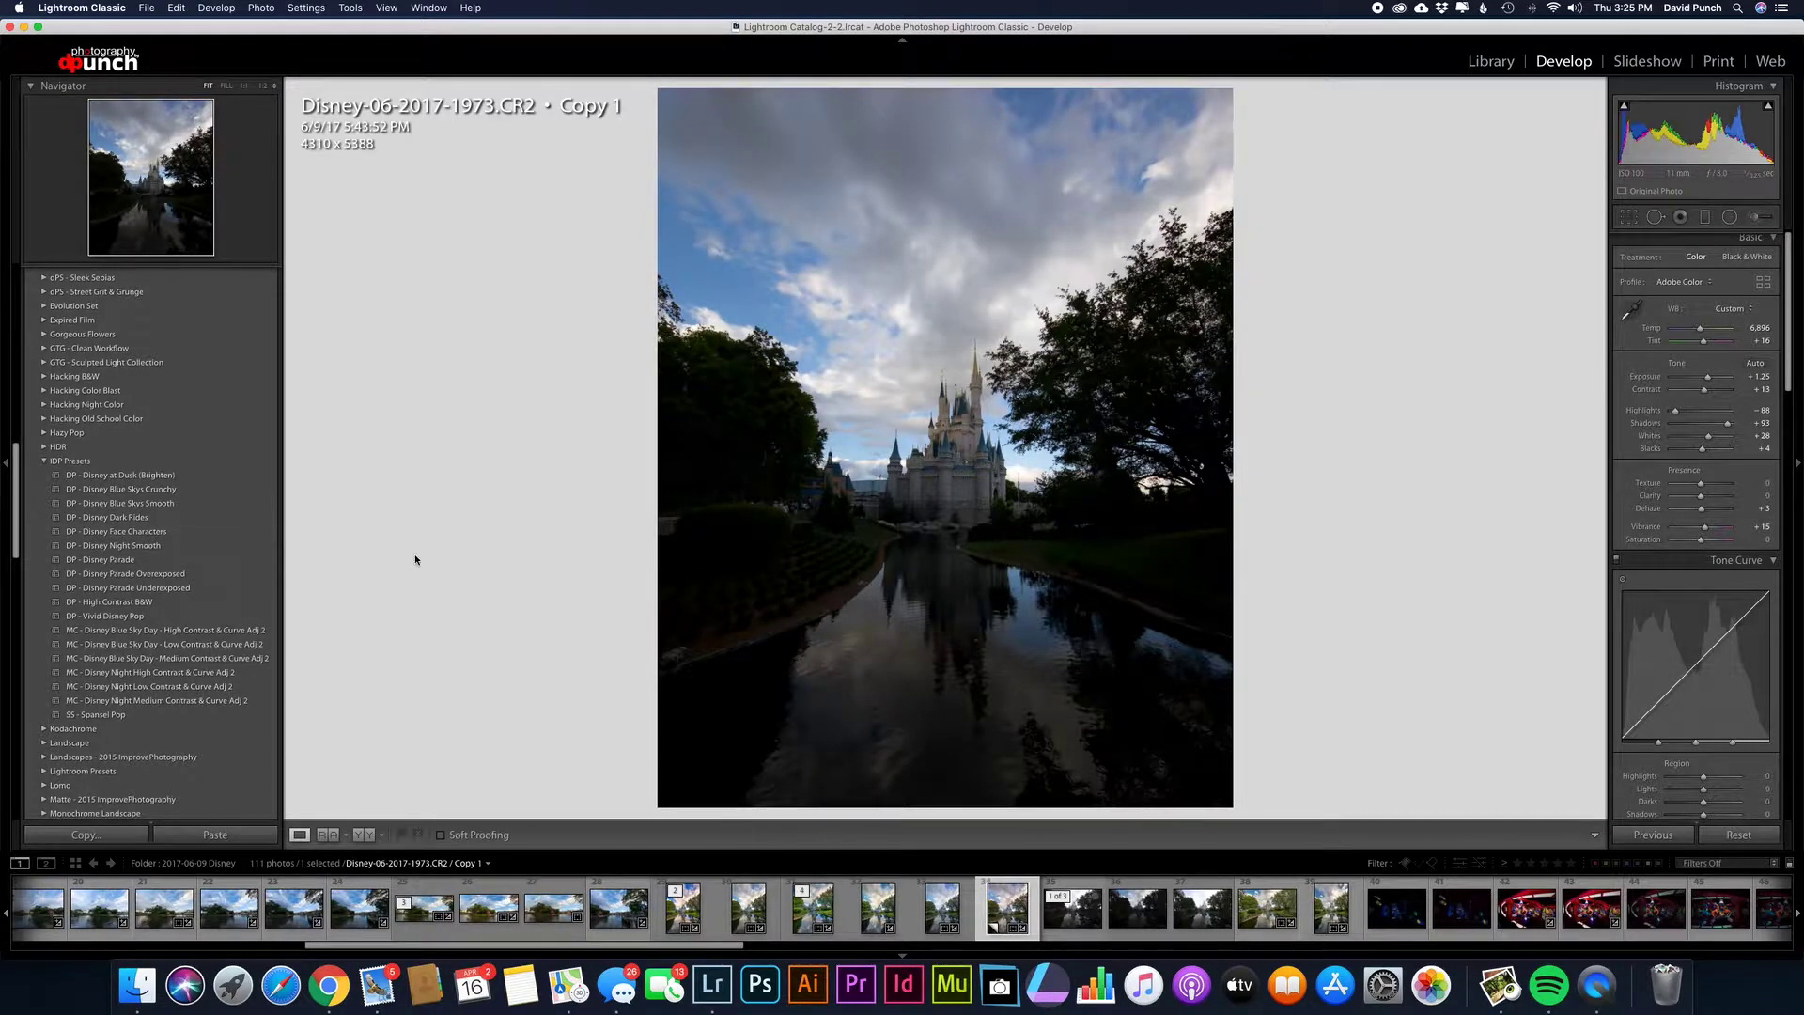
- Look through the other photos in the Disney folder's filmstrip and return to the castle photo
{"action": "scroll", "coordinate": [755, 911], "scroll_direction": "right", "scroll_amount": 4}
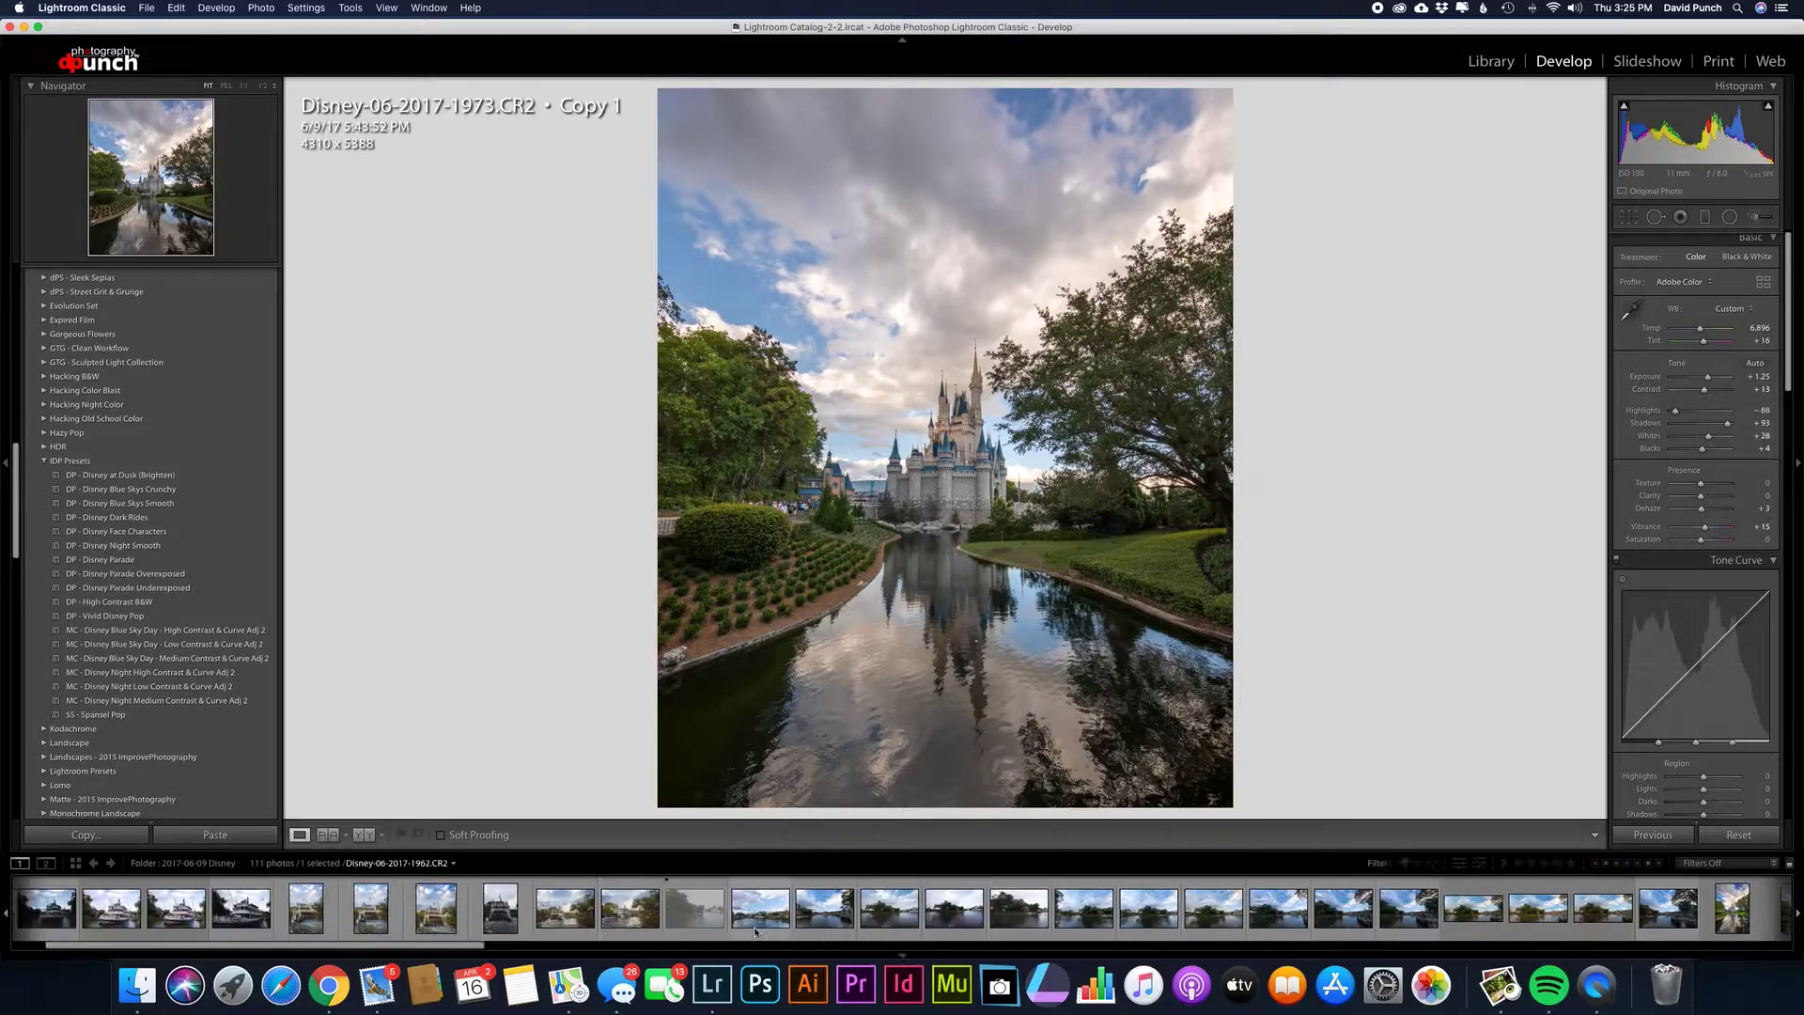
{"action": "scroll", "coordinate": [755, 931], "scroll_direction": "right", "scroll_amount": 15}
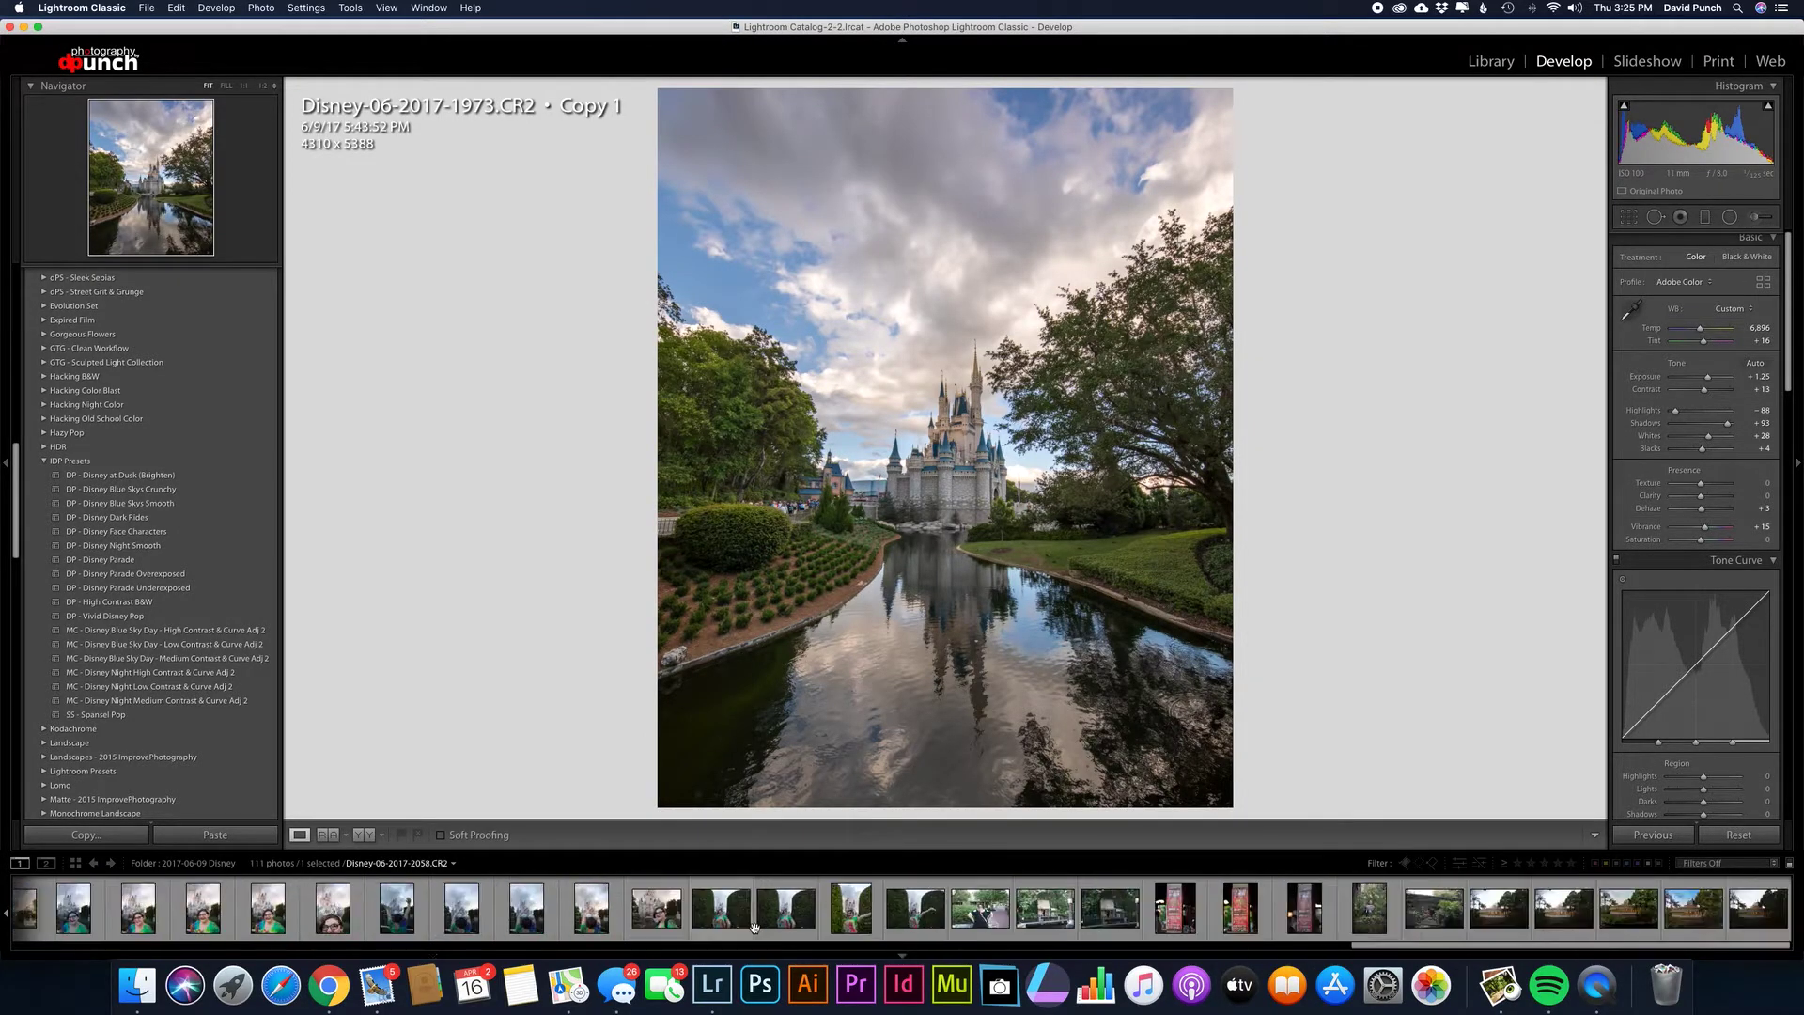
{"action": "scroll", "coordinate": [754, 927], "scroll_direction": "left", "scroll_amount": 15}
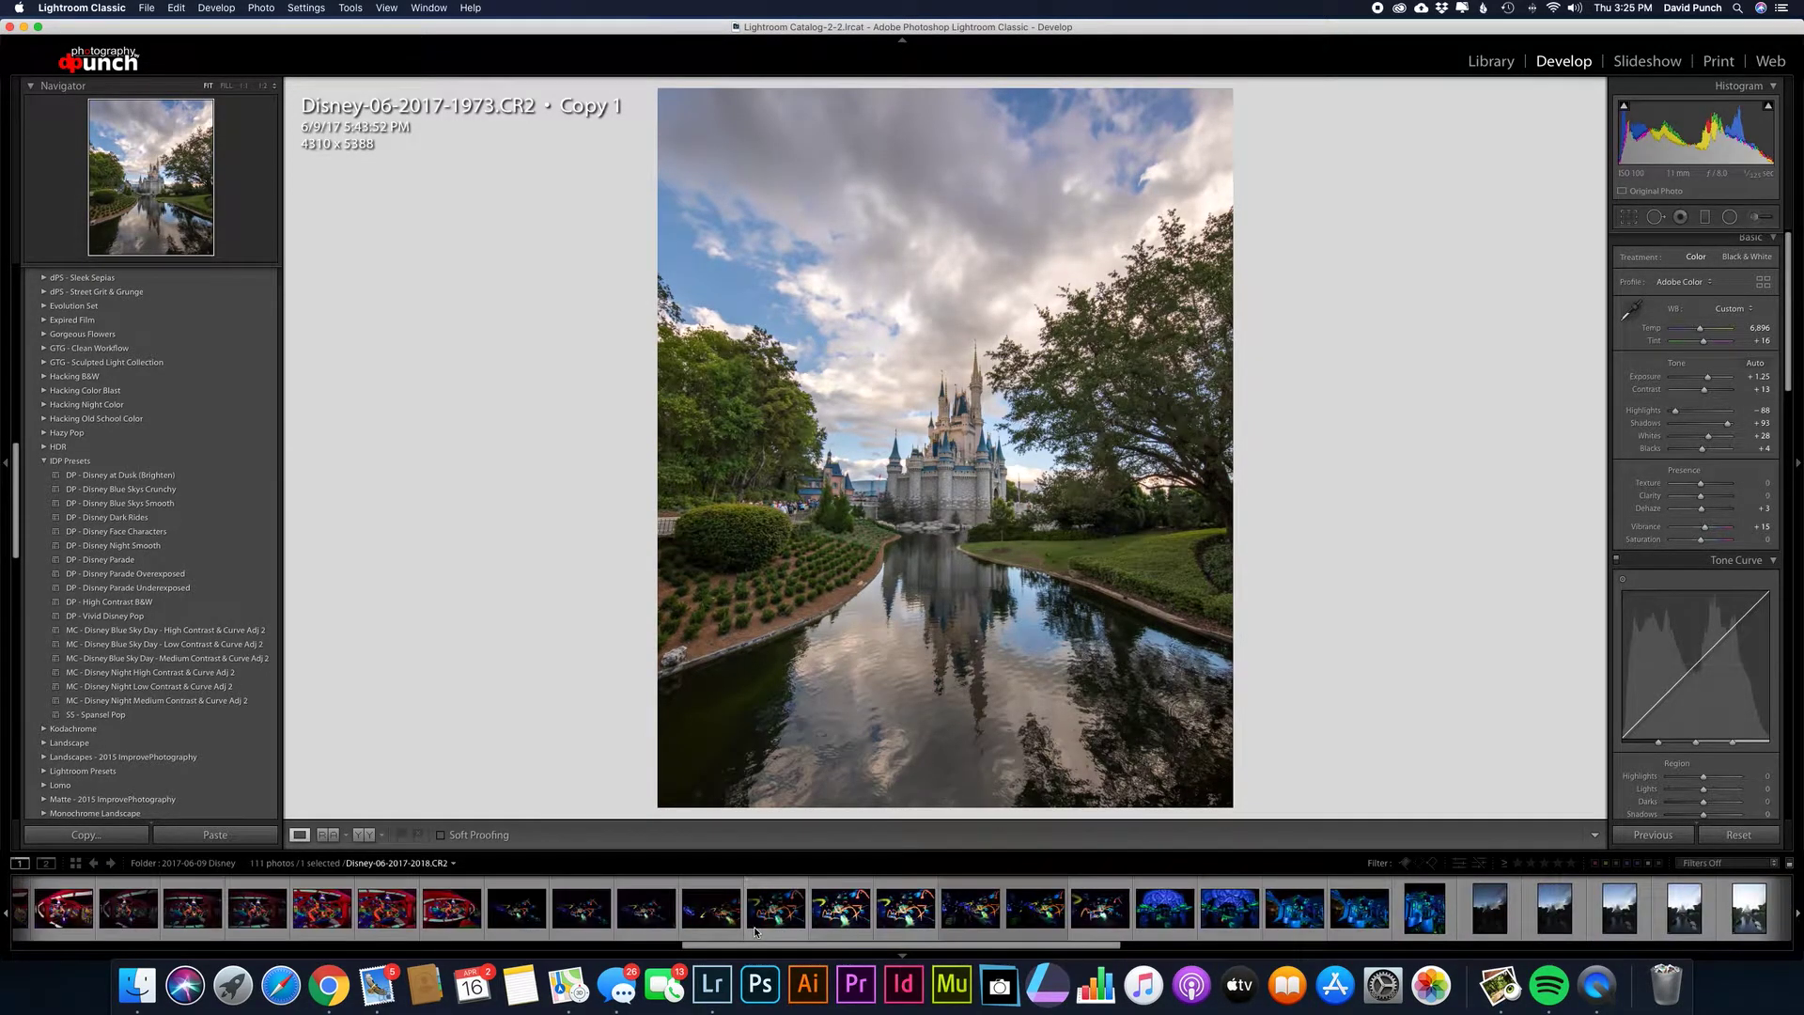
{"action": "scroll", "coordinate": [755, 930], "scroll_direction": "left", "scroll_amount": 6}
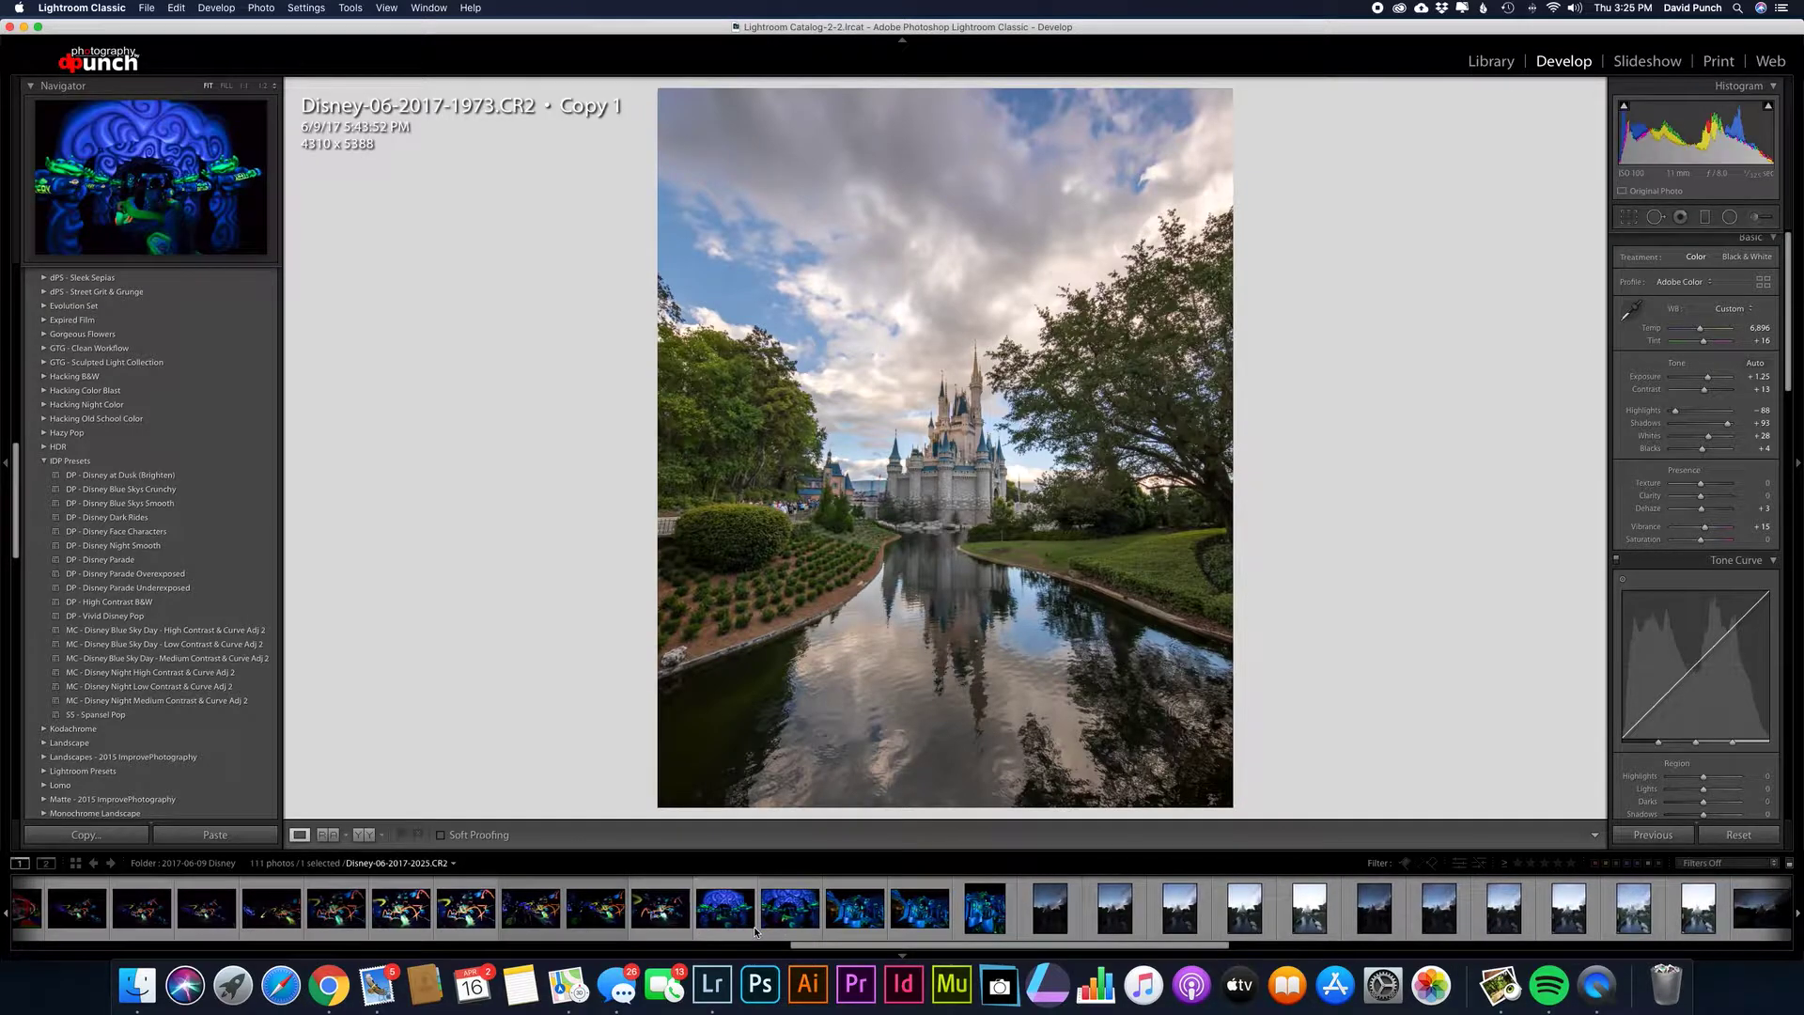
{"action": "scroll", "coordinate": [754, 931], "scroll_direction": "left", "scroll_amount": 8}
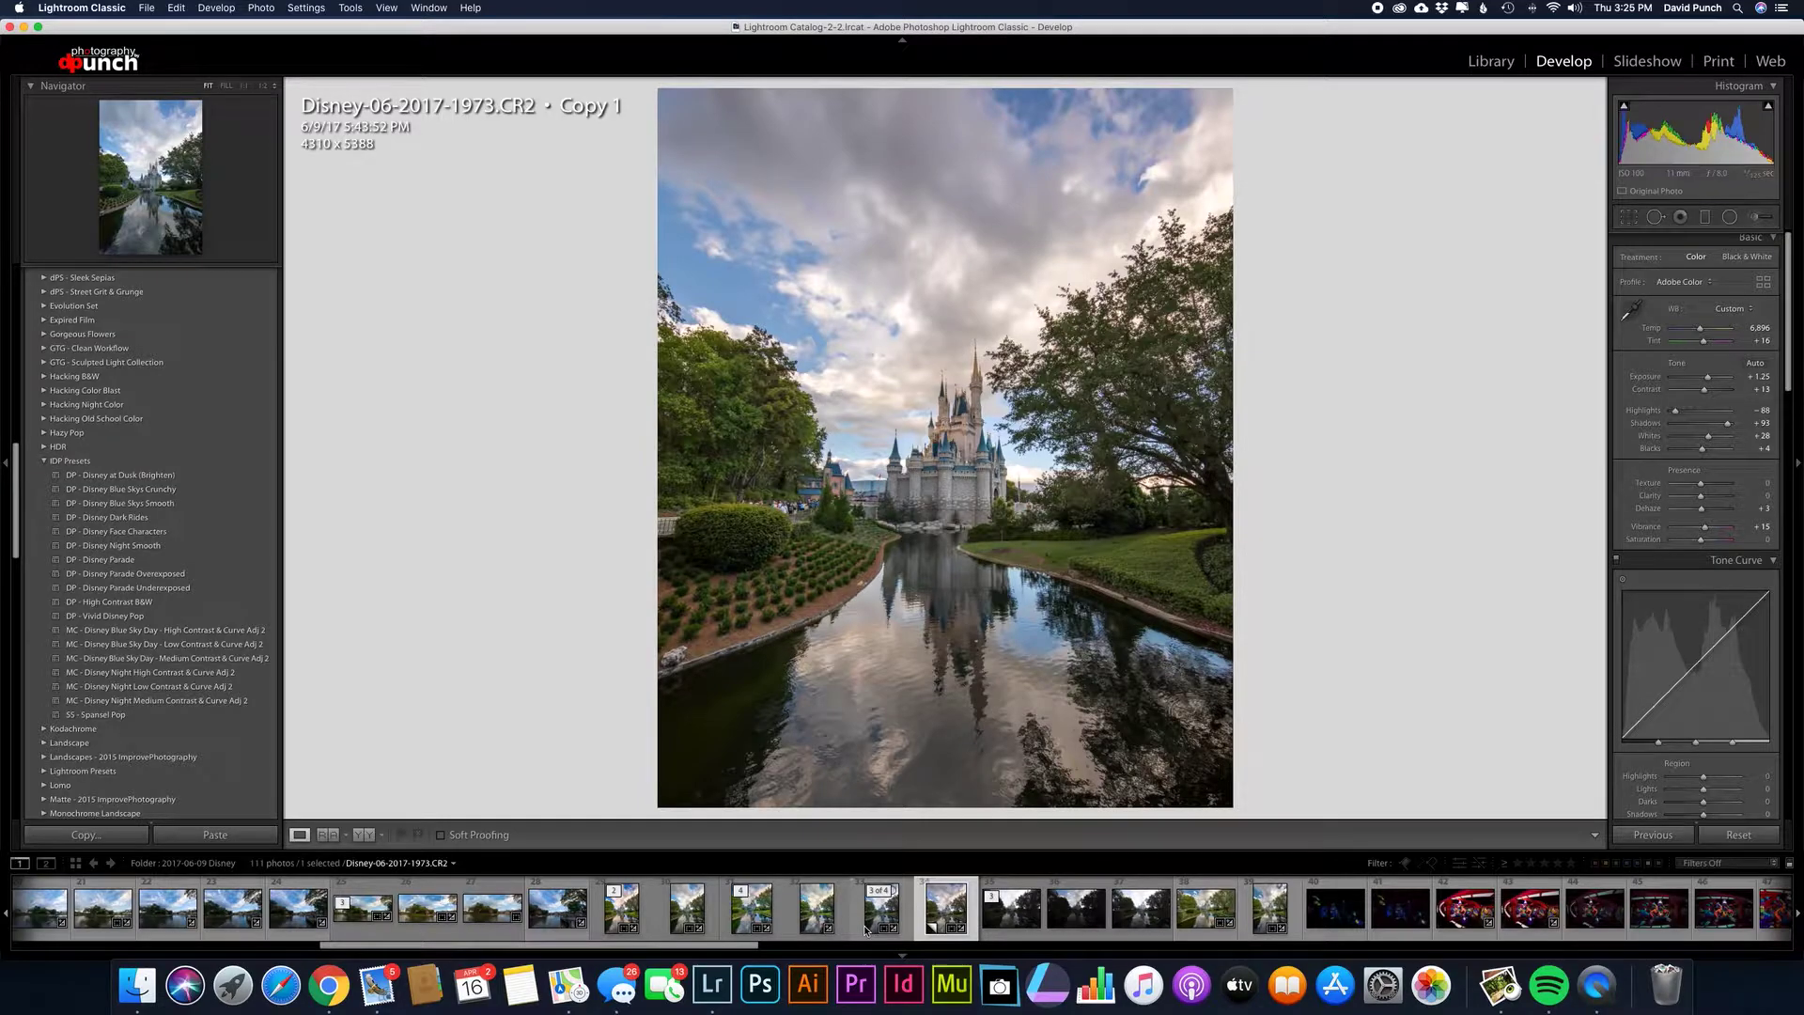
- Collapse the IDP Presets group and preview the User Presets on the castle photo
{"action": "left_click", "coordinate": [44, 461]}
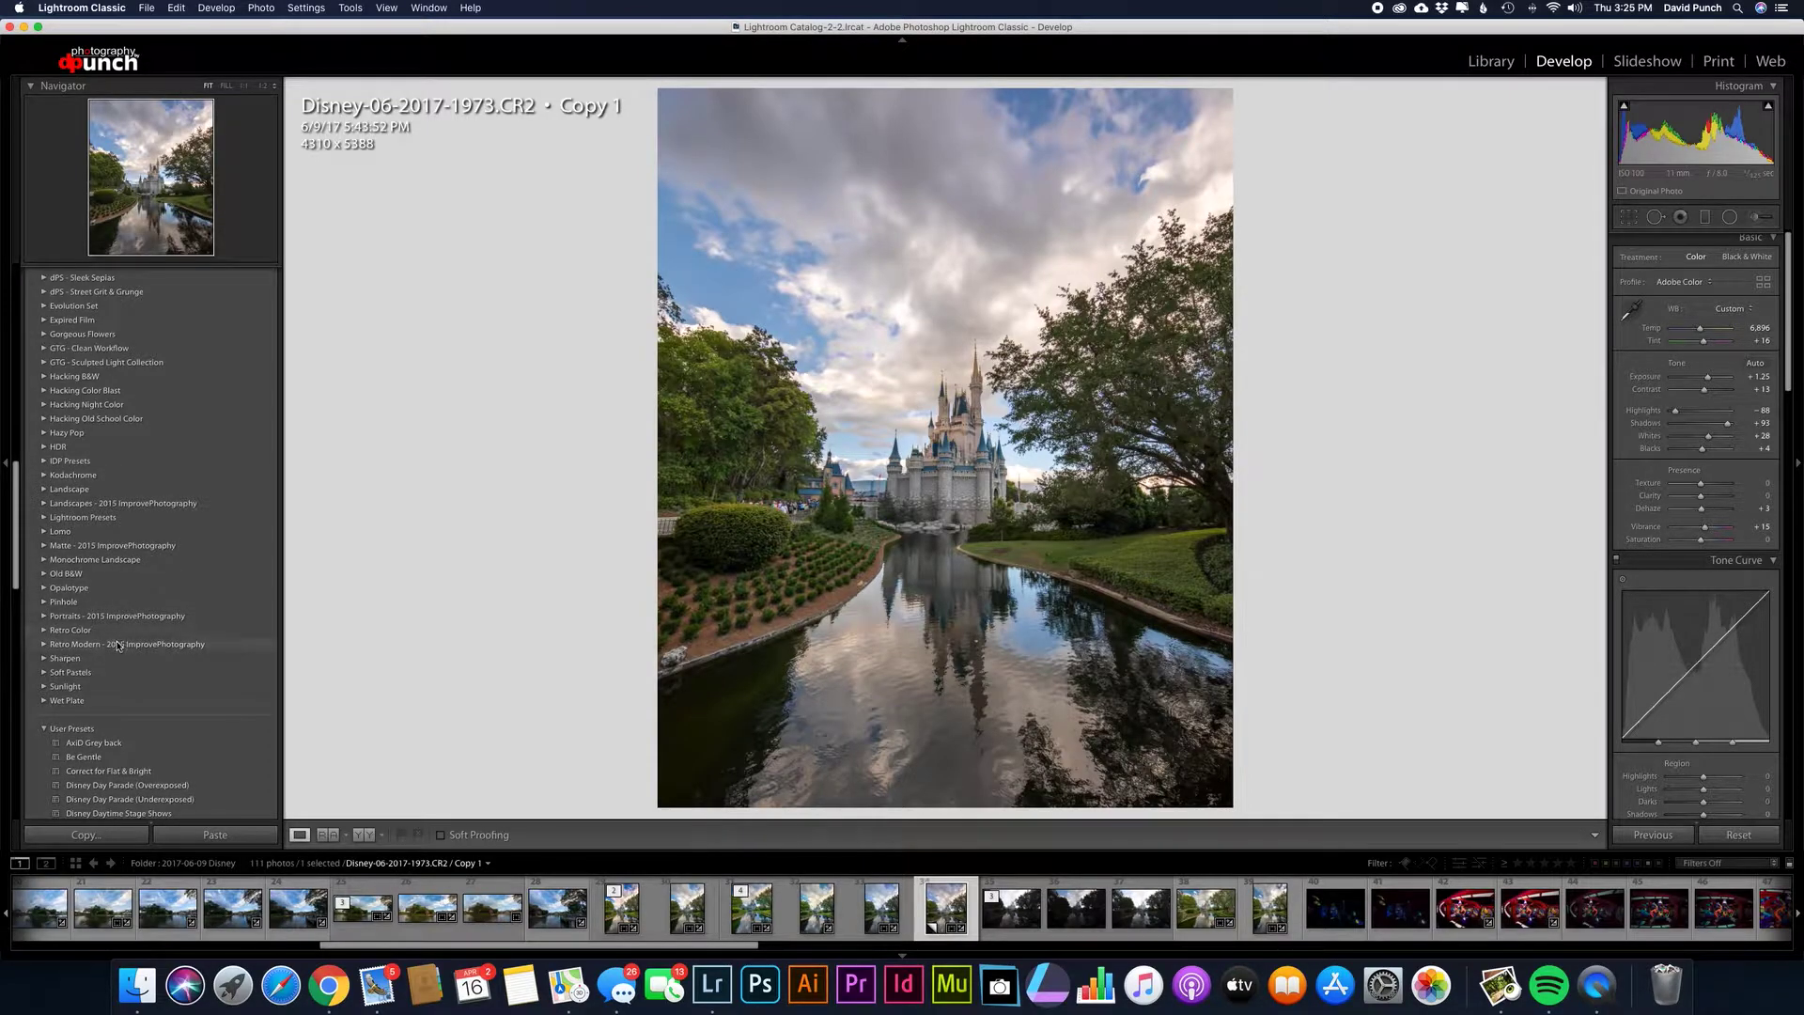
{"action": "scroll", "coordinate": [146, 641], "scroll_direction": "down", "scroll_amount": 1}
{"action": "scroll", "coordinate": [155, 636], "scroll_direction": "down", "scroll_amount": 3}
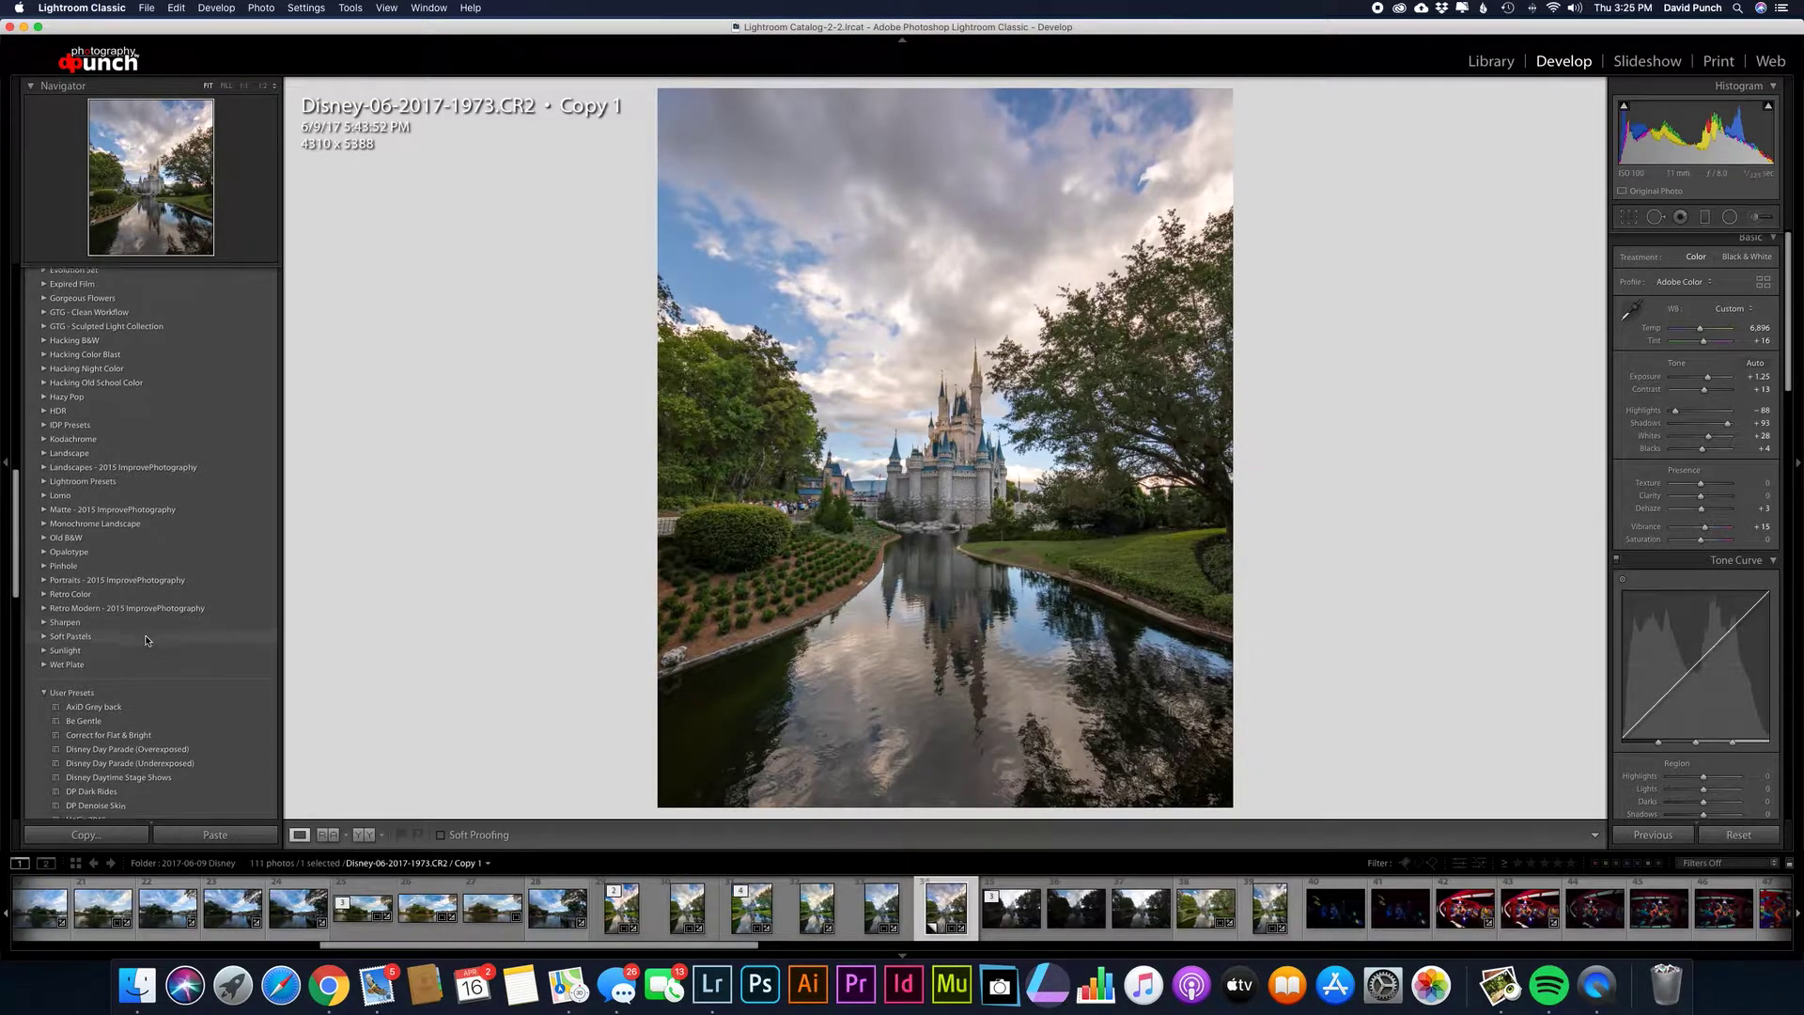
{"action": "scroll", "coordinate": [211, 620], "scroll_direction": "down", "scroll_amount": 5}
{"action": "scroll", "coordinate": [141, 564], "scroll_direction": "down", "scroll_amount": 14}
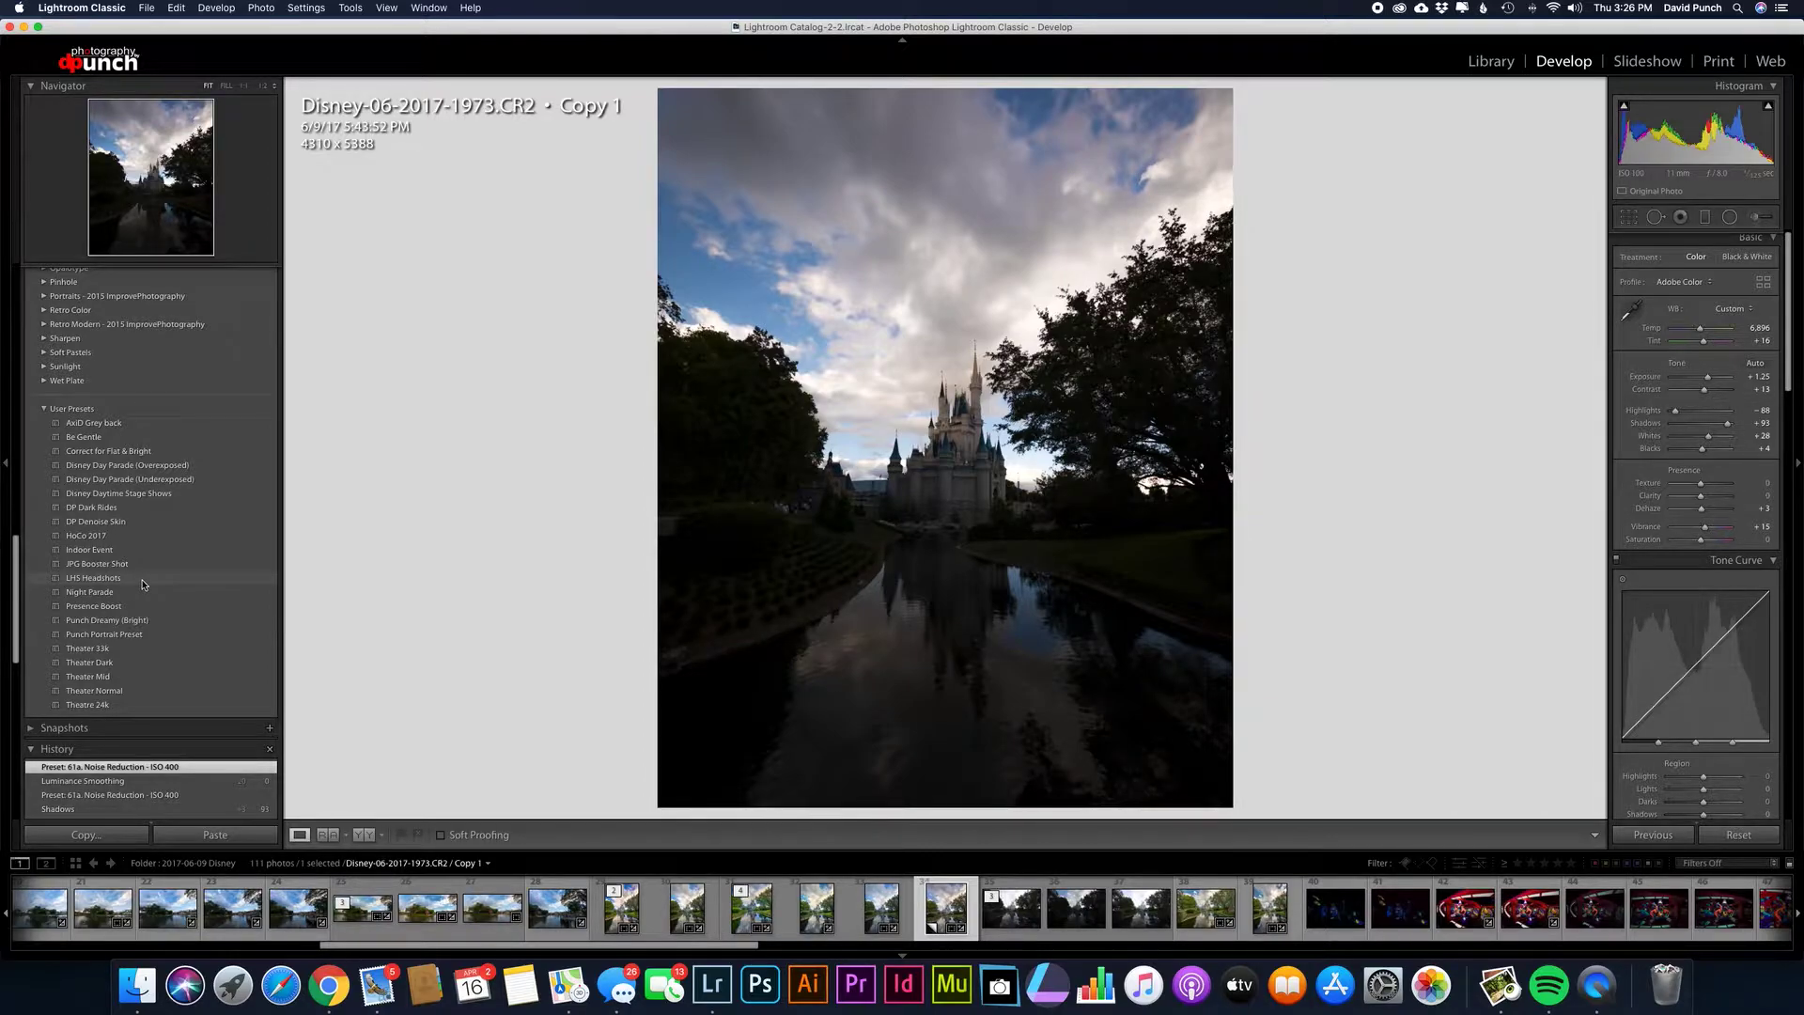
{"action": "scroll", "coordinate": [142, 584], "scroll_direction": "down", "scroll_amount": 5}
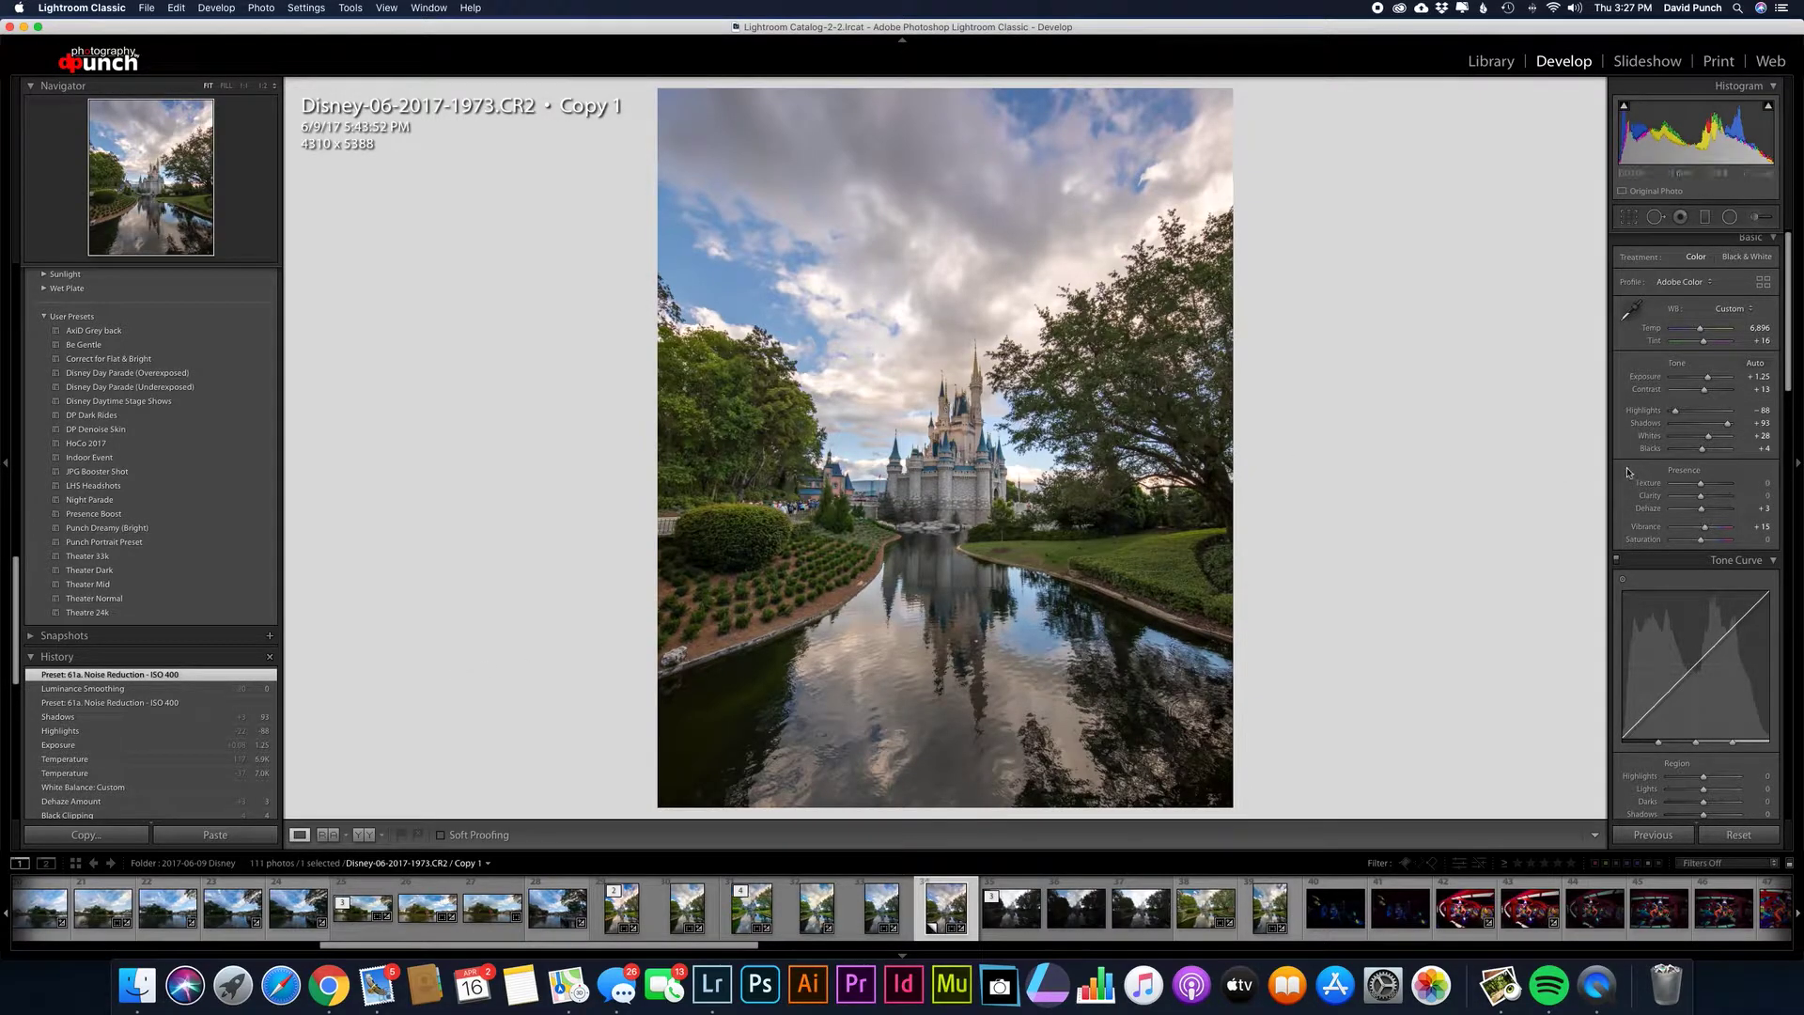
- Set the HSL luminance to -45 for Blue, -17 for Aqua and +19 for Green
{"action": "scroll", "coordinate": [1710, 629], "scroll_direction": "down", "scroll_amount": 10}
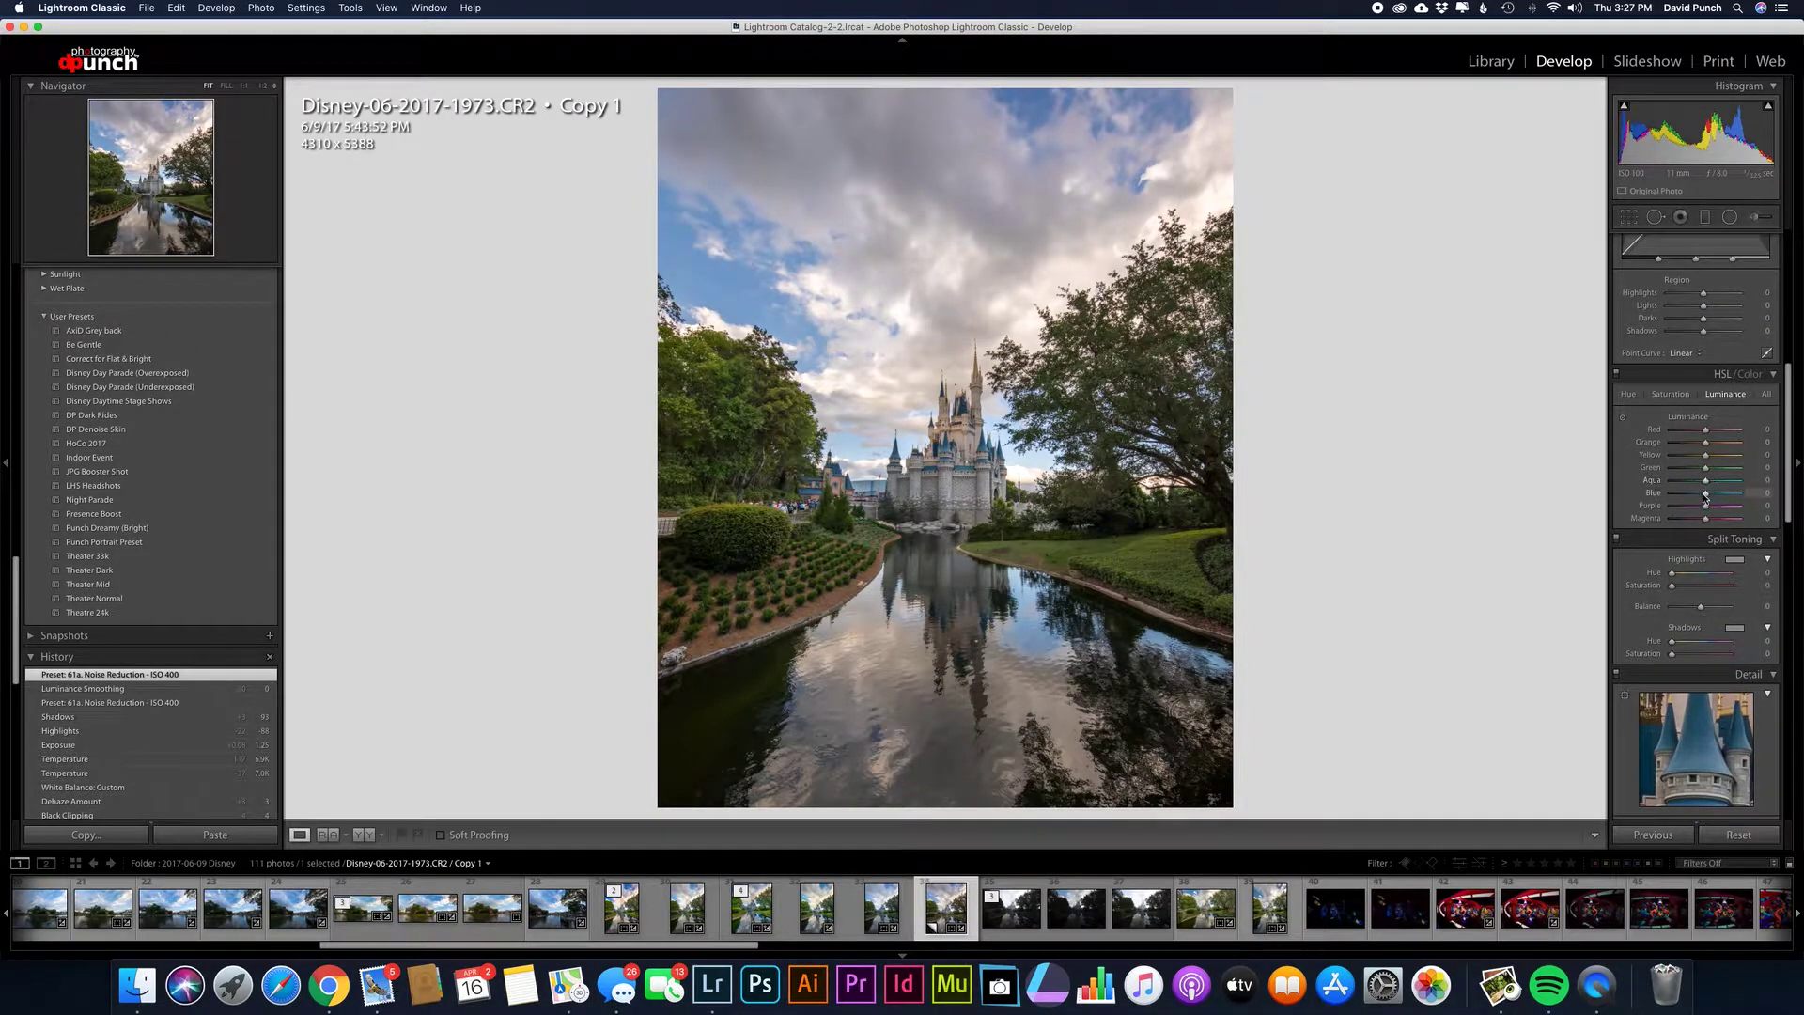
{"action": "left_click_drag", "start_coordinate": [1708, 496], "coordinate": [1691, 494]}
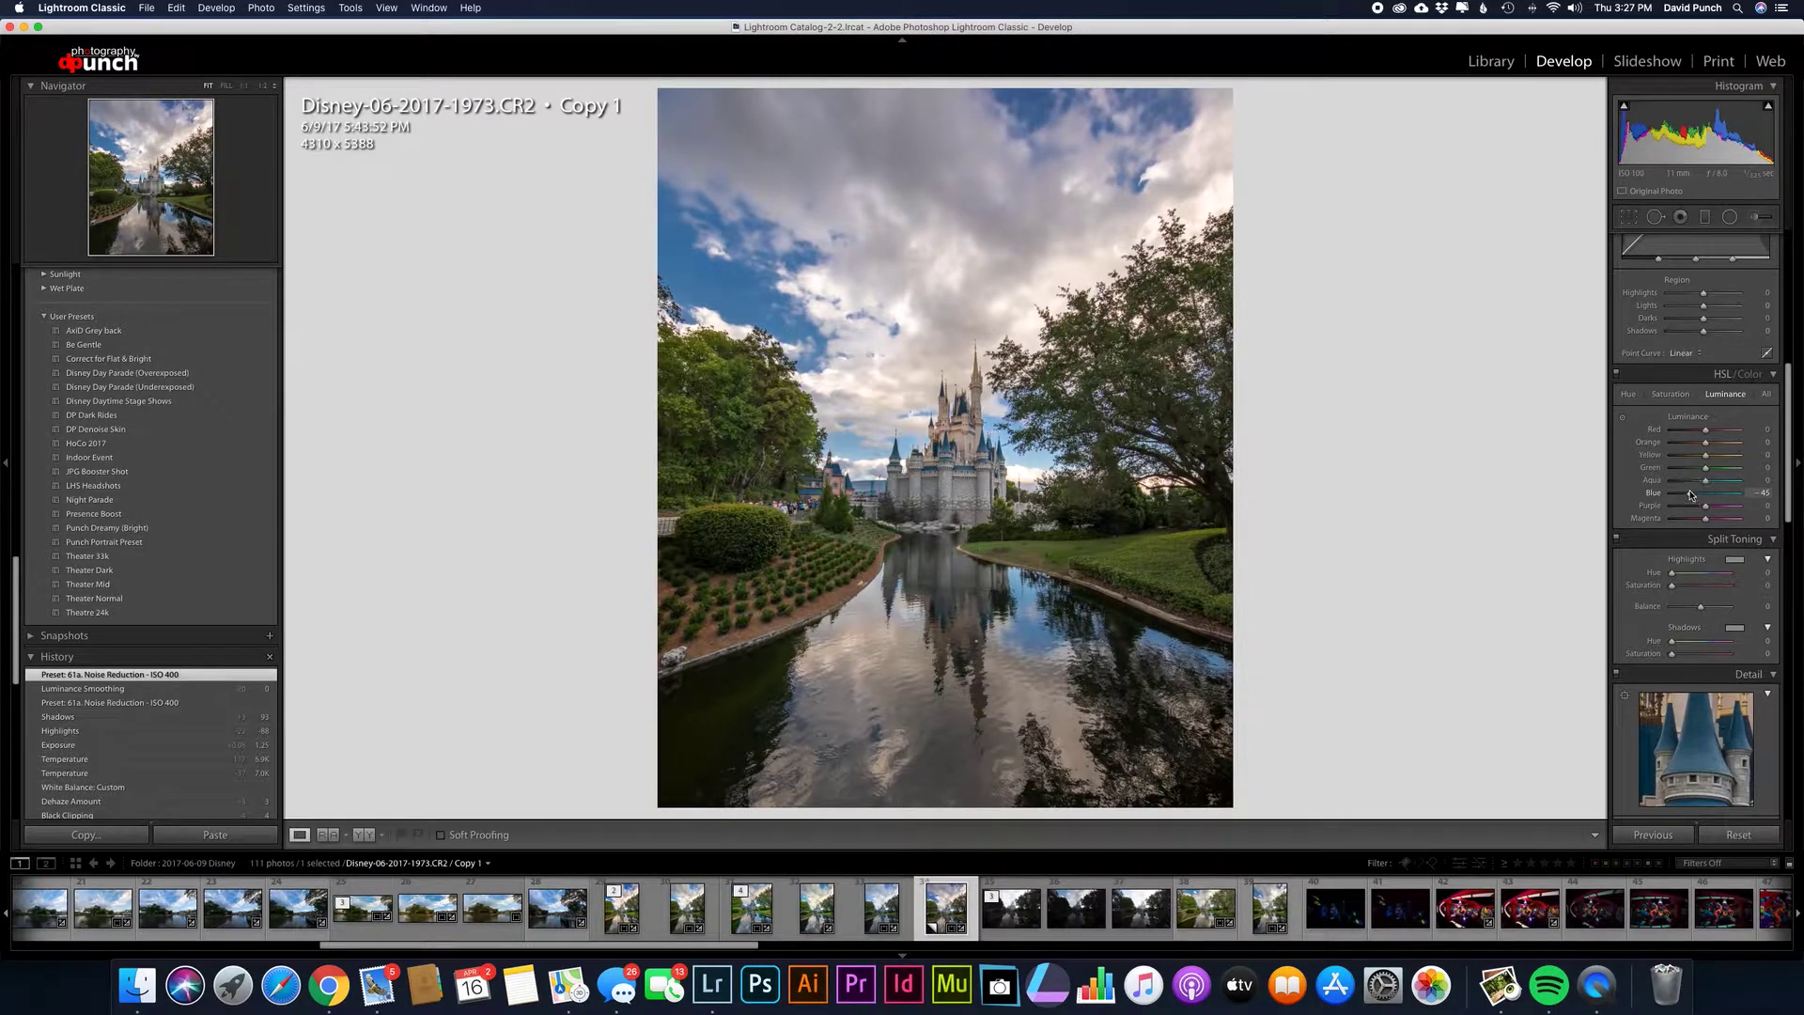
{"action": "scroll", "coordinate": [1708, 483], "scroll_direction": "down", "scroll_amount": 1}
{"action": "left_click_drag", "start_coordinate": [1706, 481], "coordinate": [1700, 478]}
{"action": "left_click_drag", "start_coordinate": [1705, 464], "coordinate": [1712, 464]}
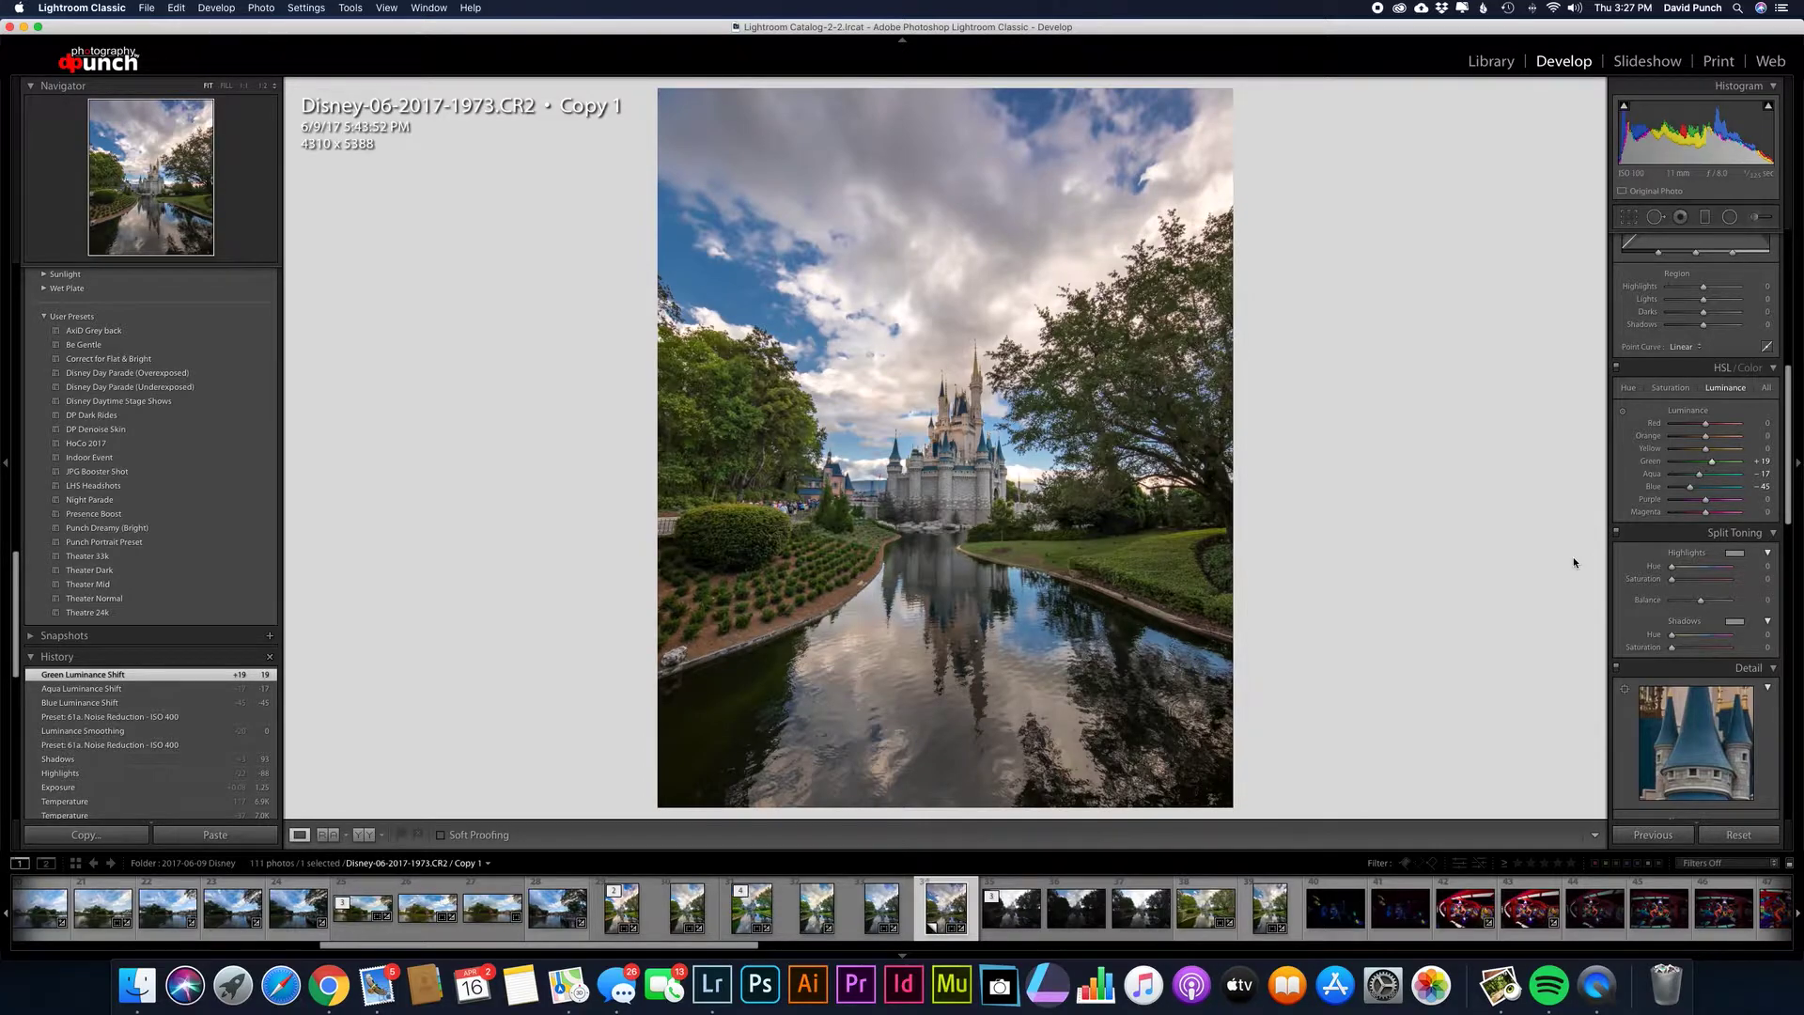
- Open the full export settings for the edited castle photo
{"action": "right_click", "coordinate": [913, 279]}
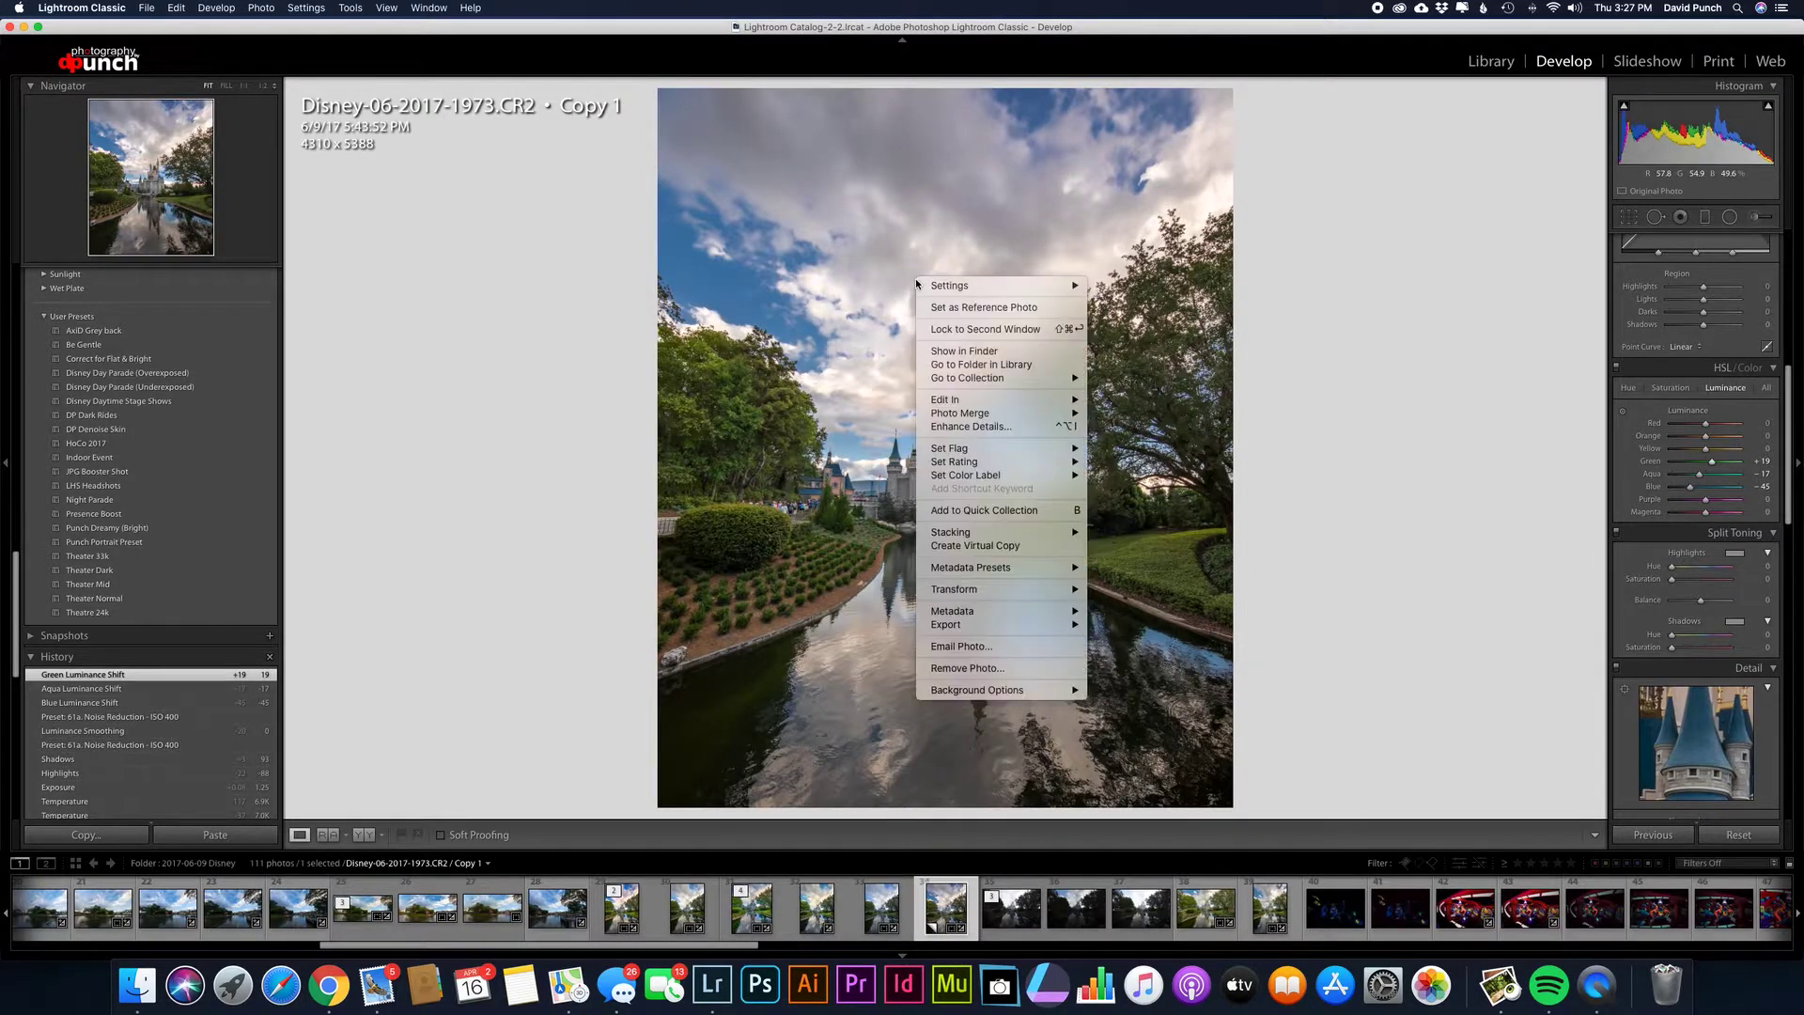
{"action": "mouse_move", "coordinate": [980, 623]}
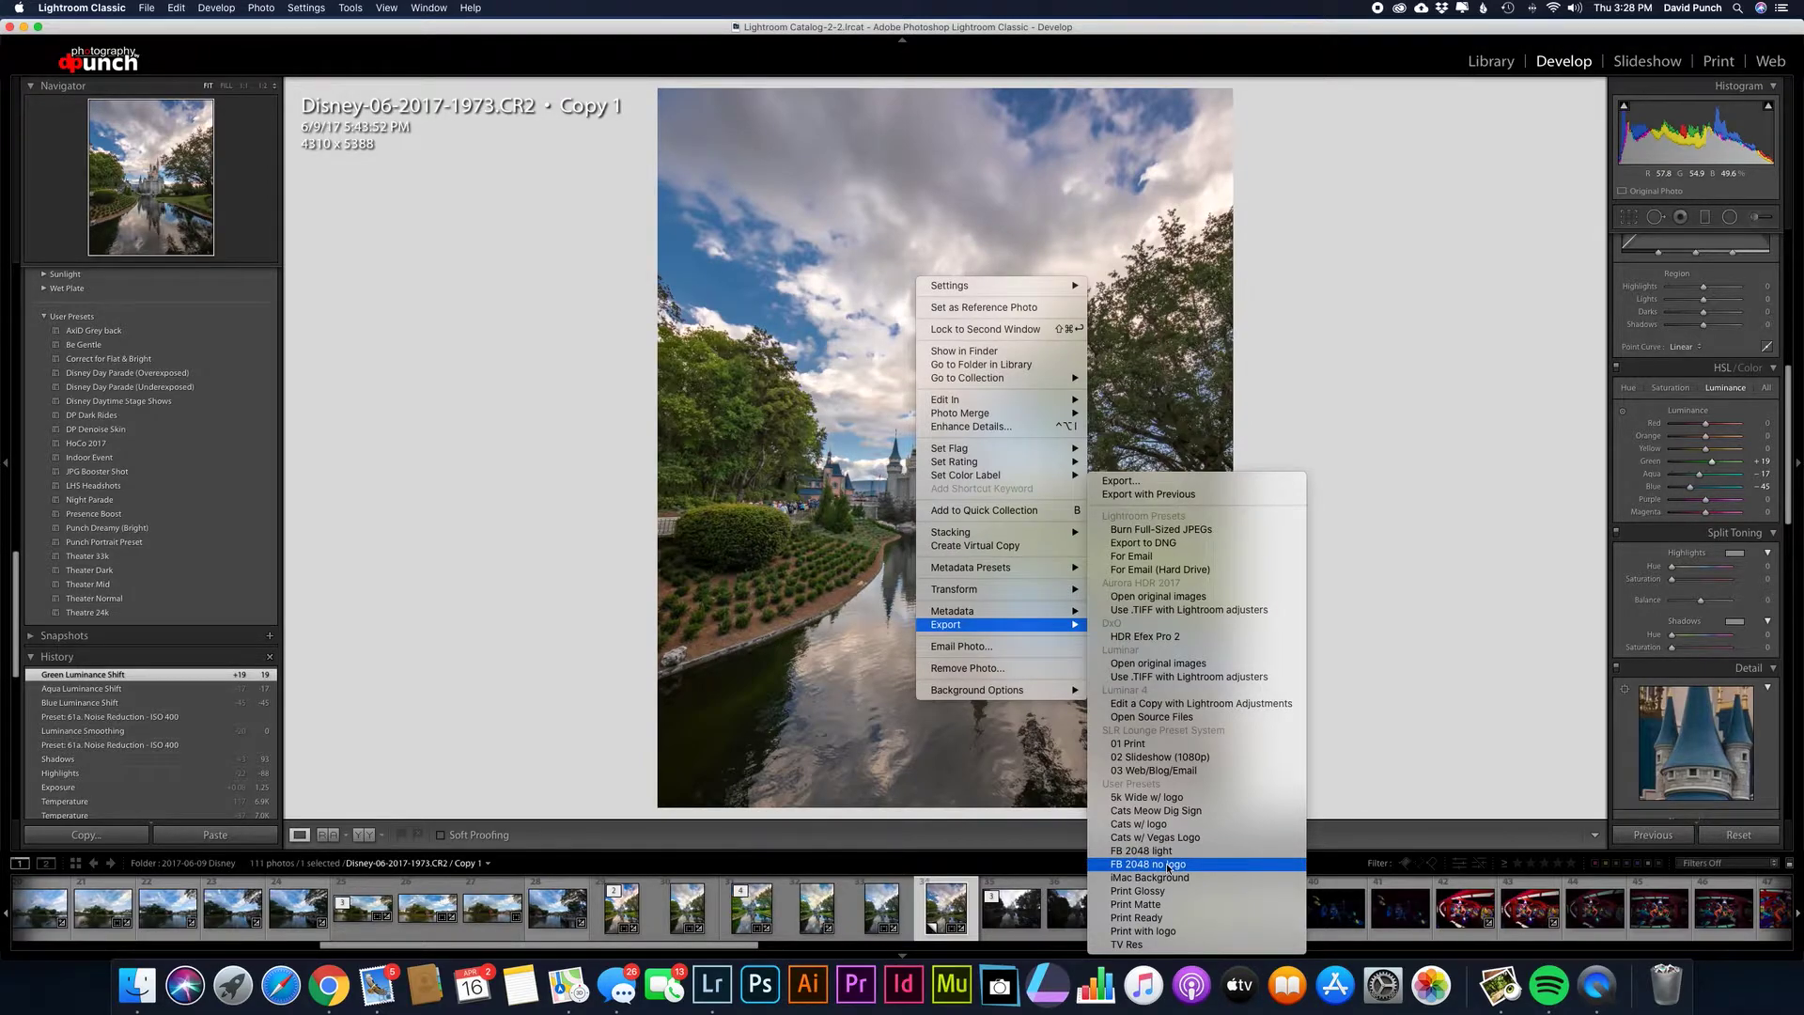
{"action": "left_click", "coordinate": [1136, 482]}
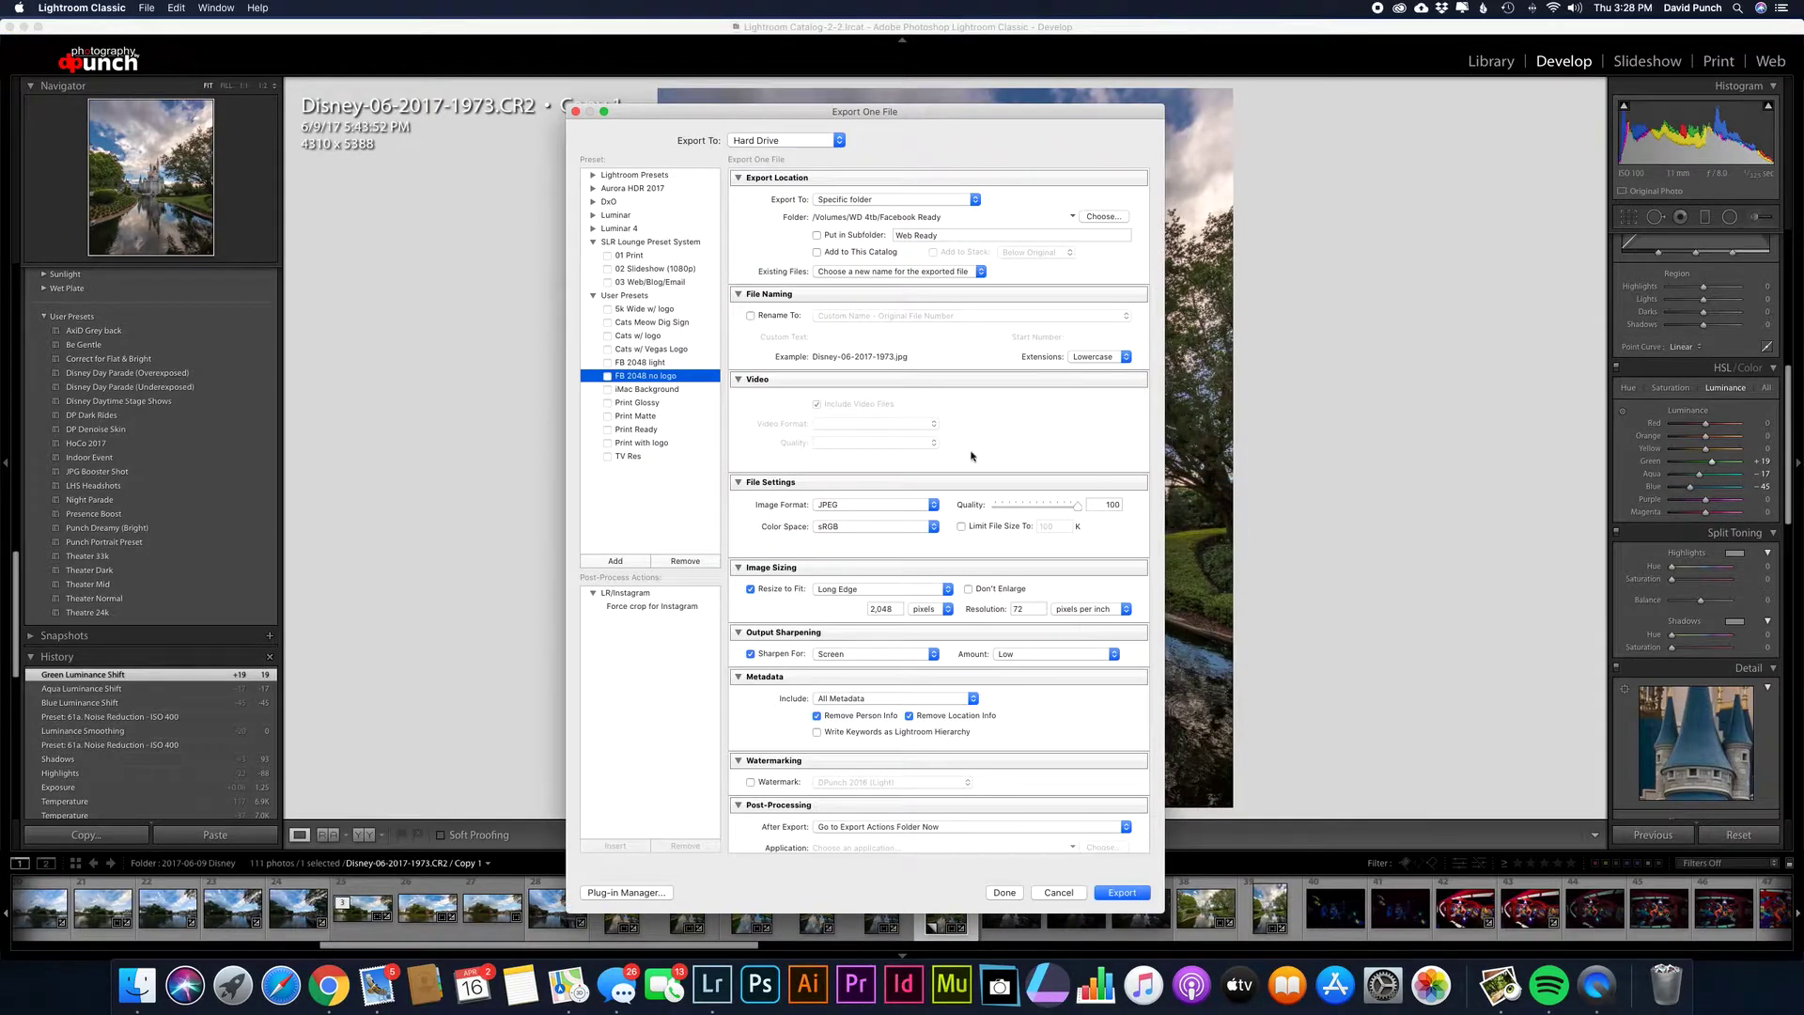
- Load the FB 2048 light export preset and clear its subfolder name
{"action": "left_click", "coordinate": [640, 363]}
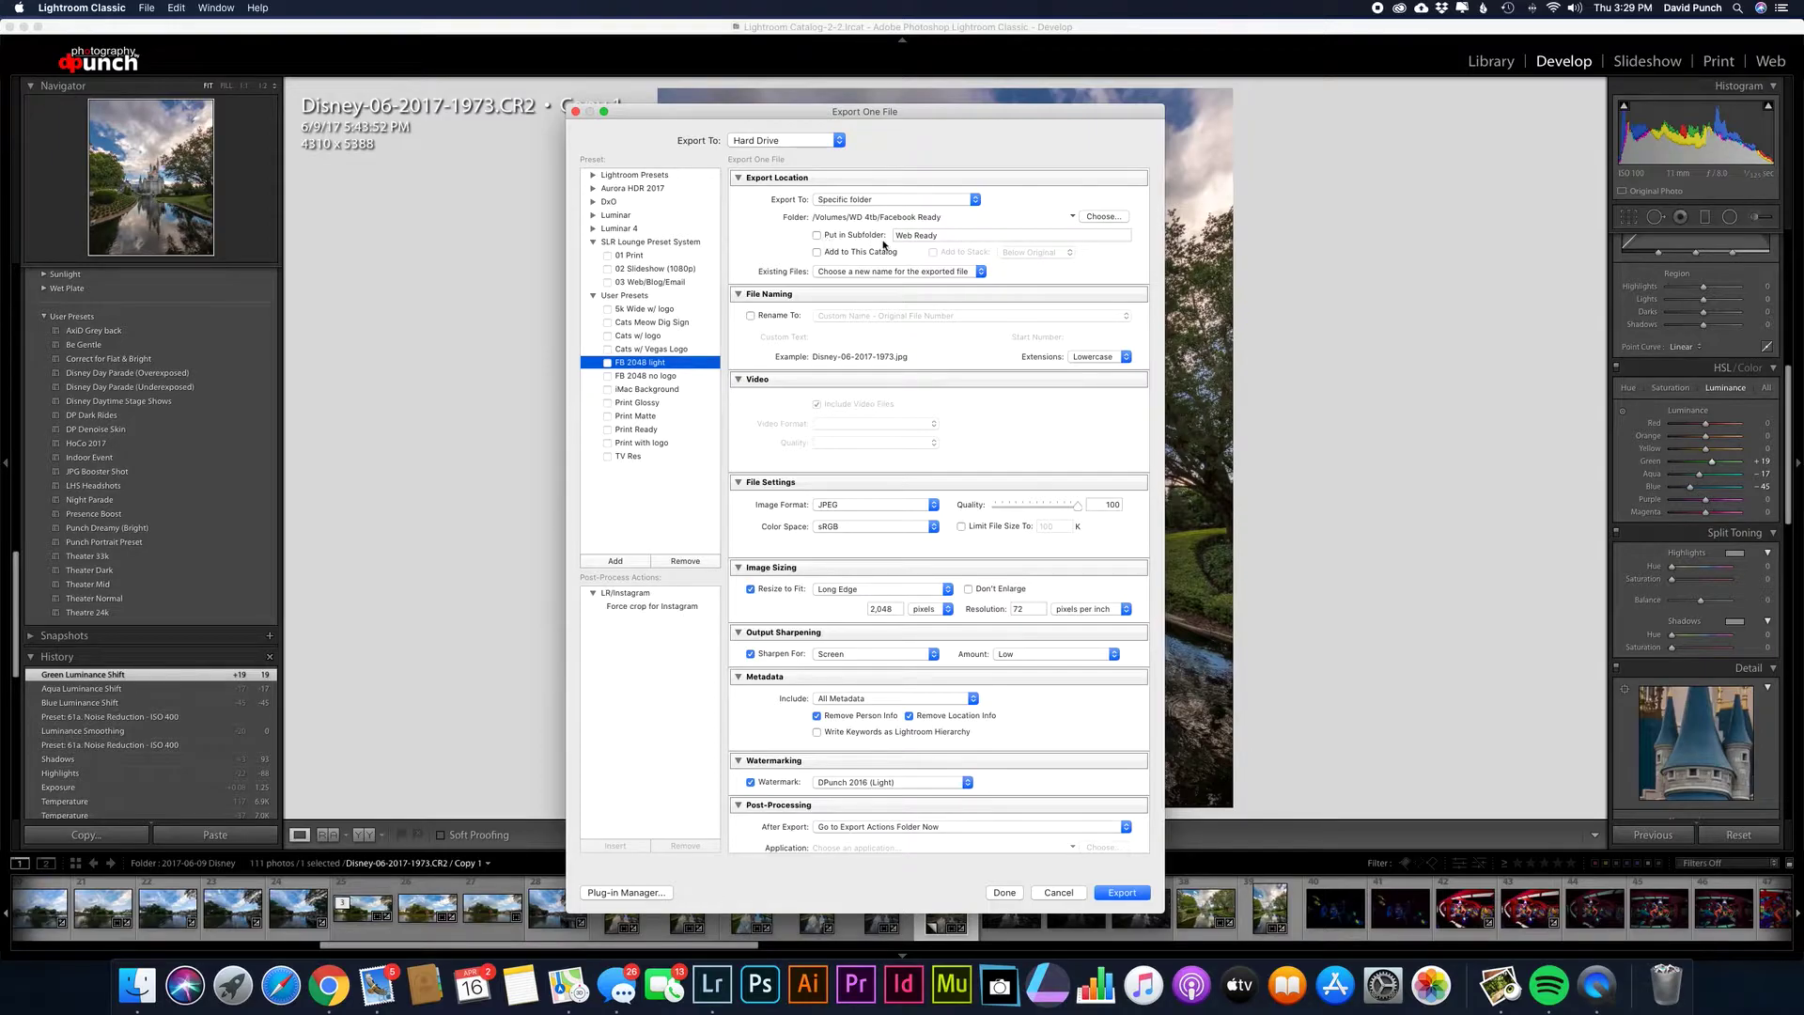
{"action": "left_click", "coordinate": [935, 235]}
{"action": "key", "text": "BackSpace"}
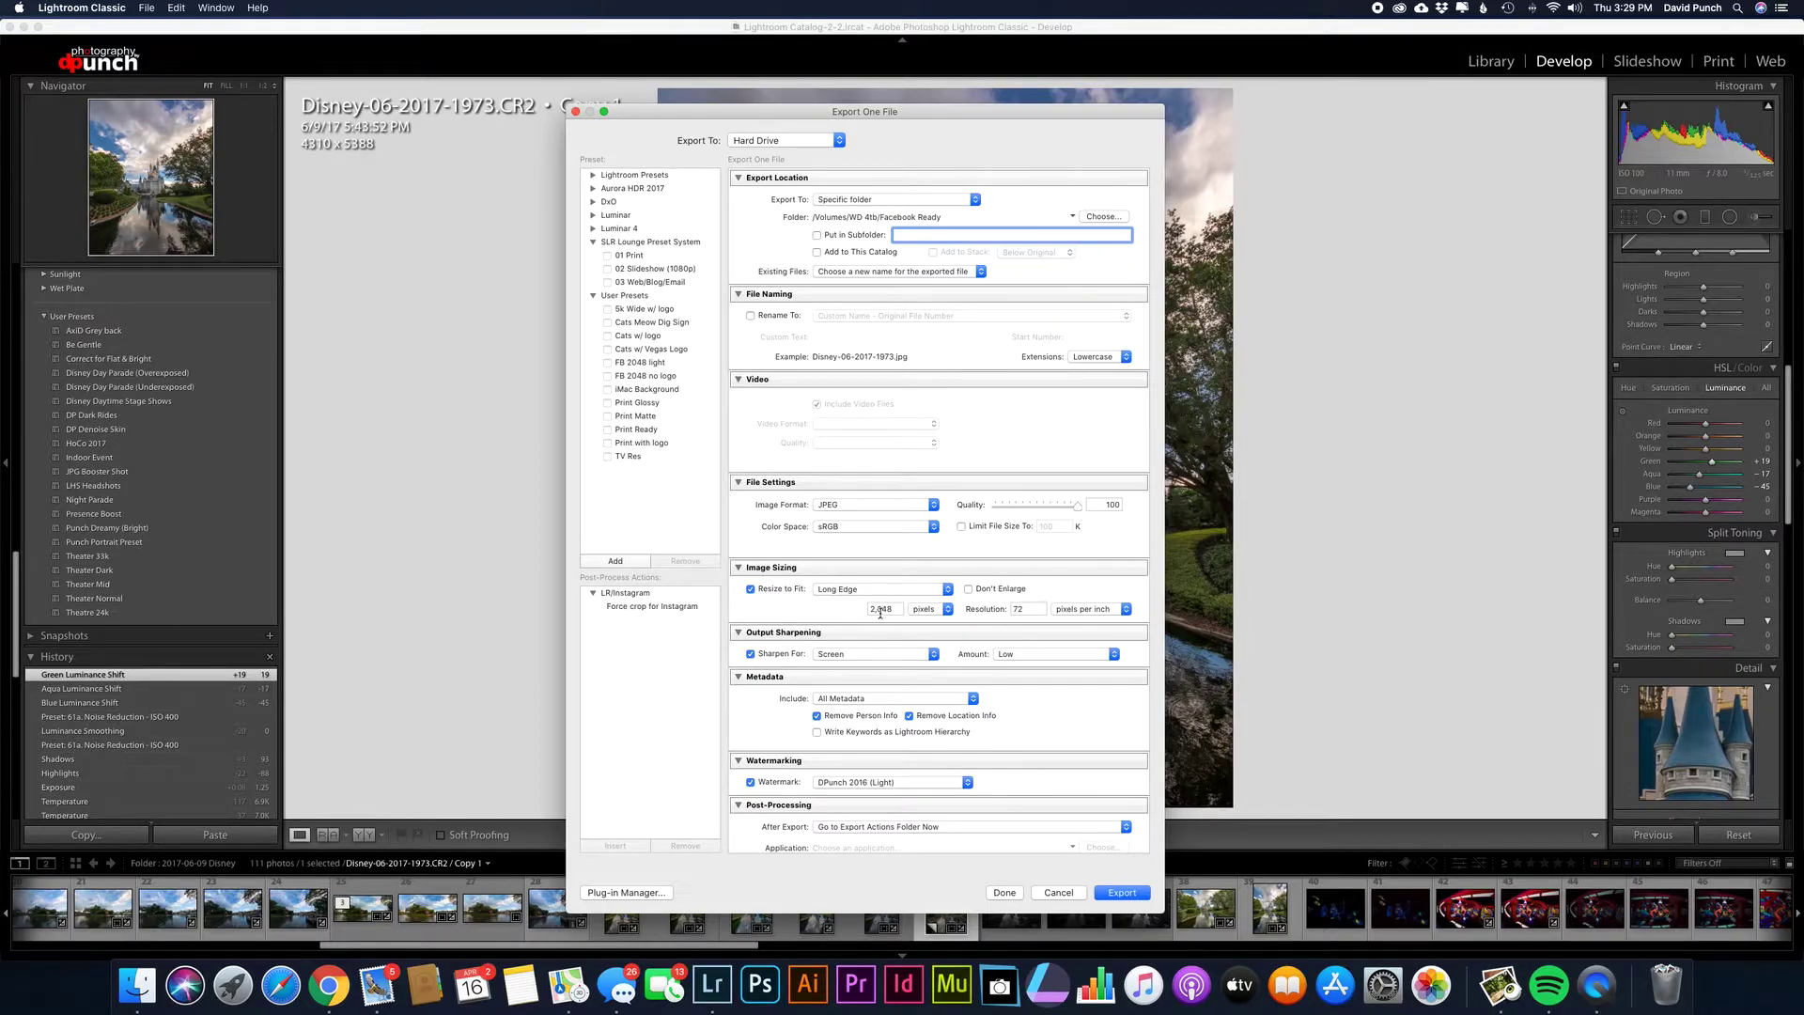
- Review the available resize-to-fit methods and the list of watermarks in the export settings
{"action": "left_click", "coordinate": [949, 590]}
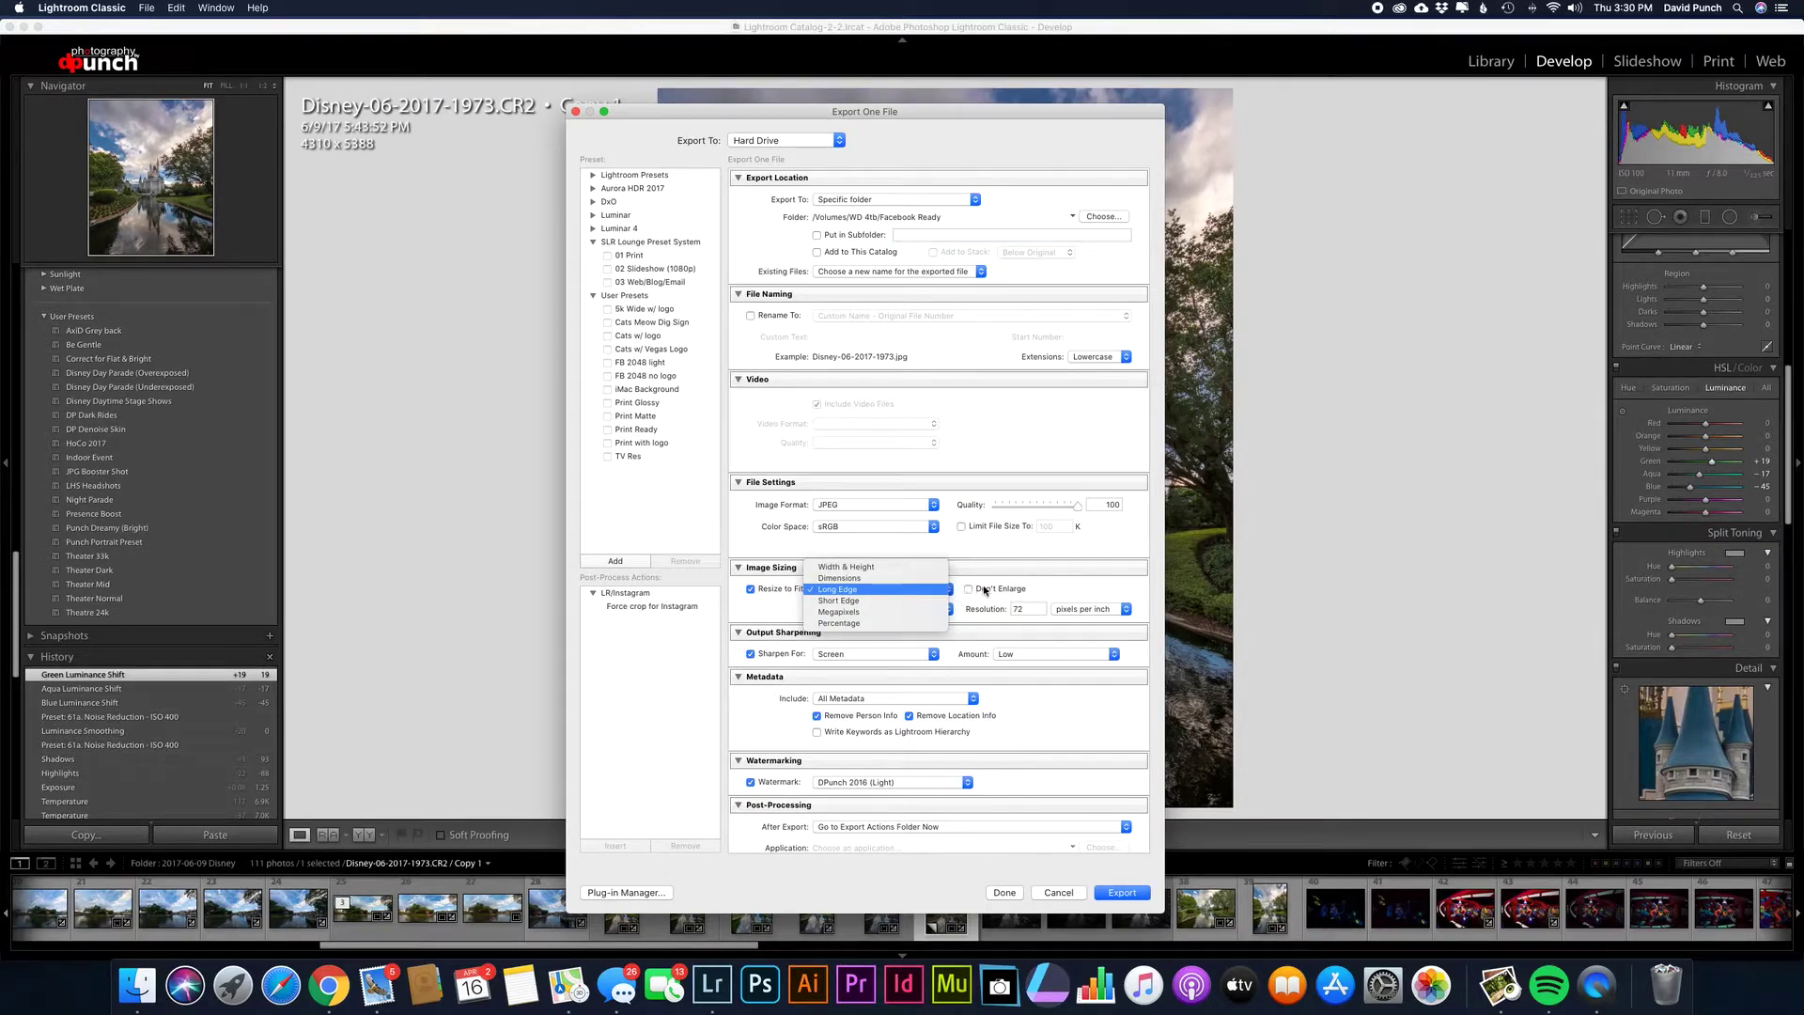
{"action": "left_click", "coordinate": [1021, 584]}
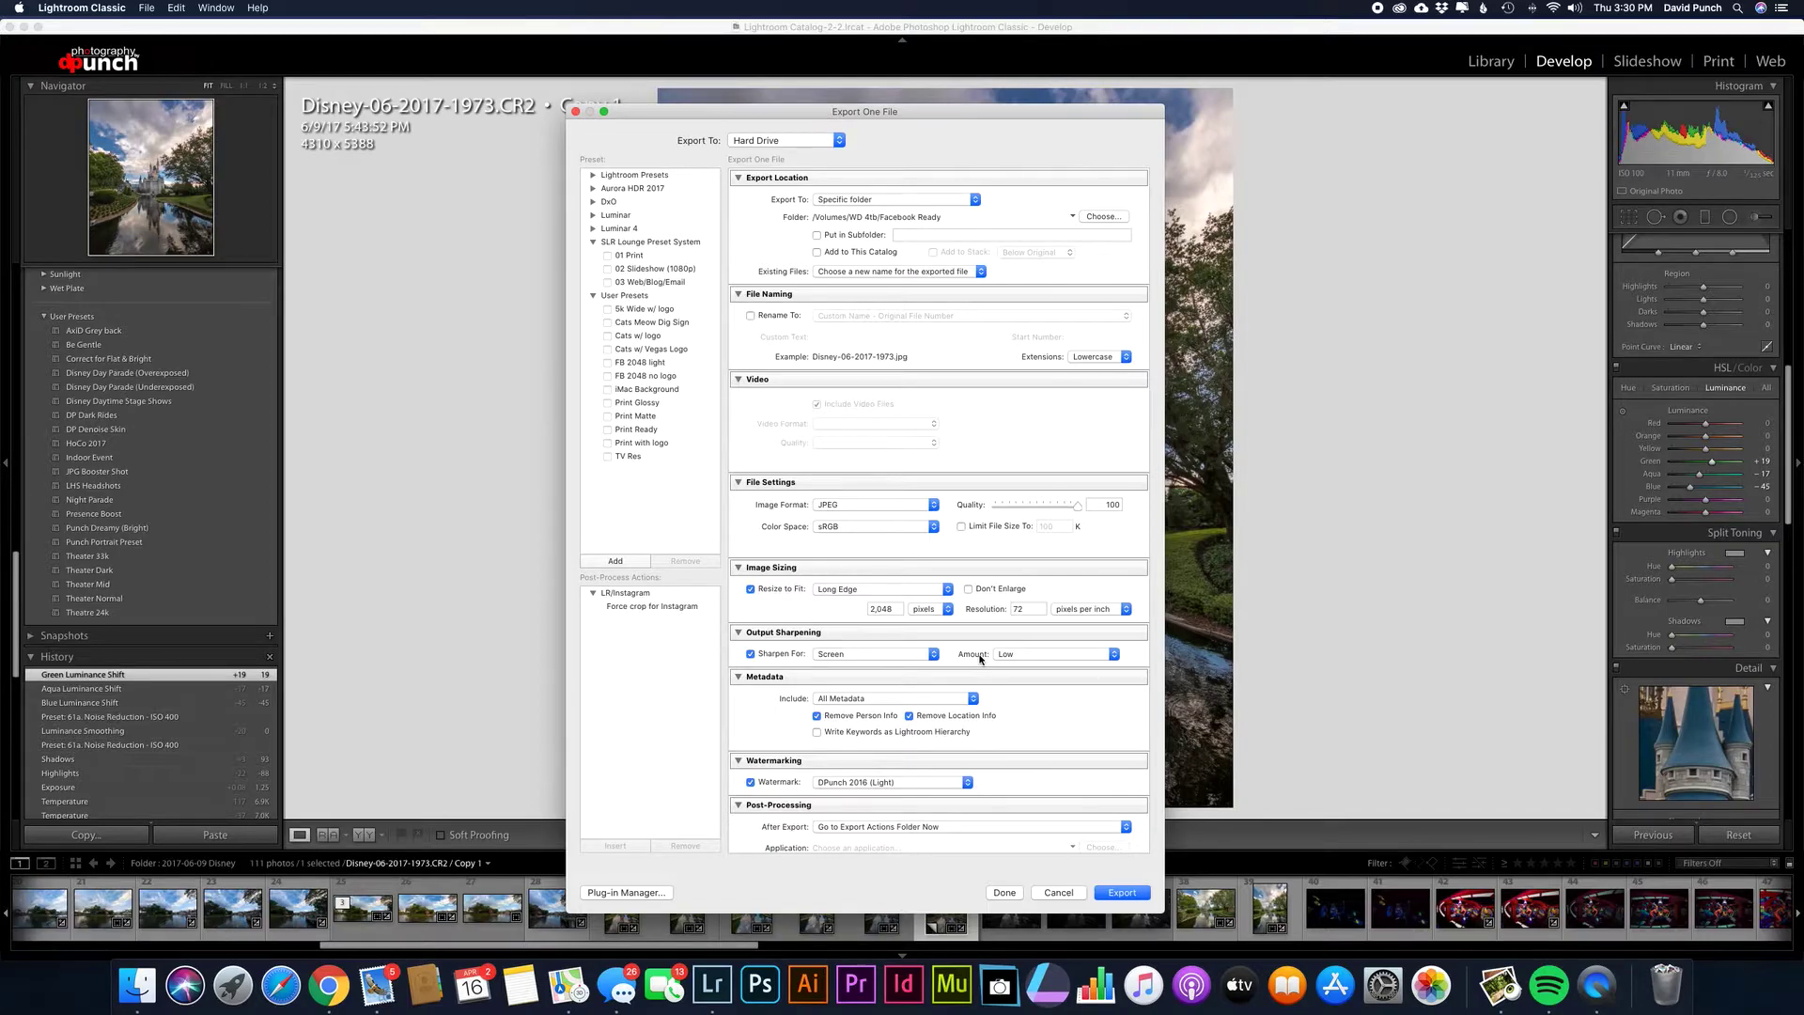
{"action": "scroll", "coordinate": [980, 659], "scroll_direction": "down", "scroll_amount": 1}
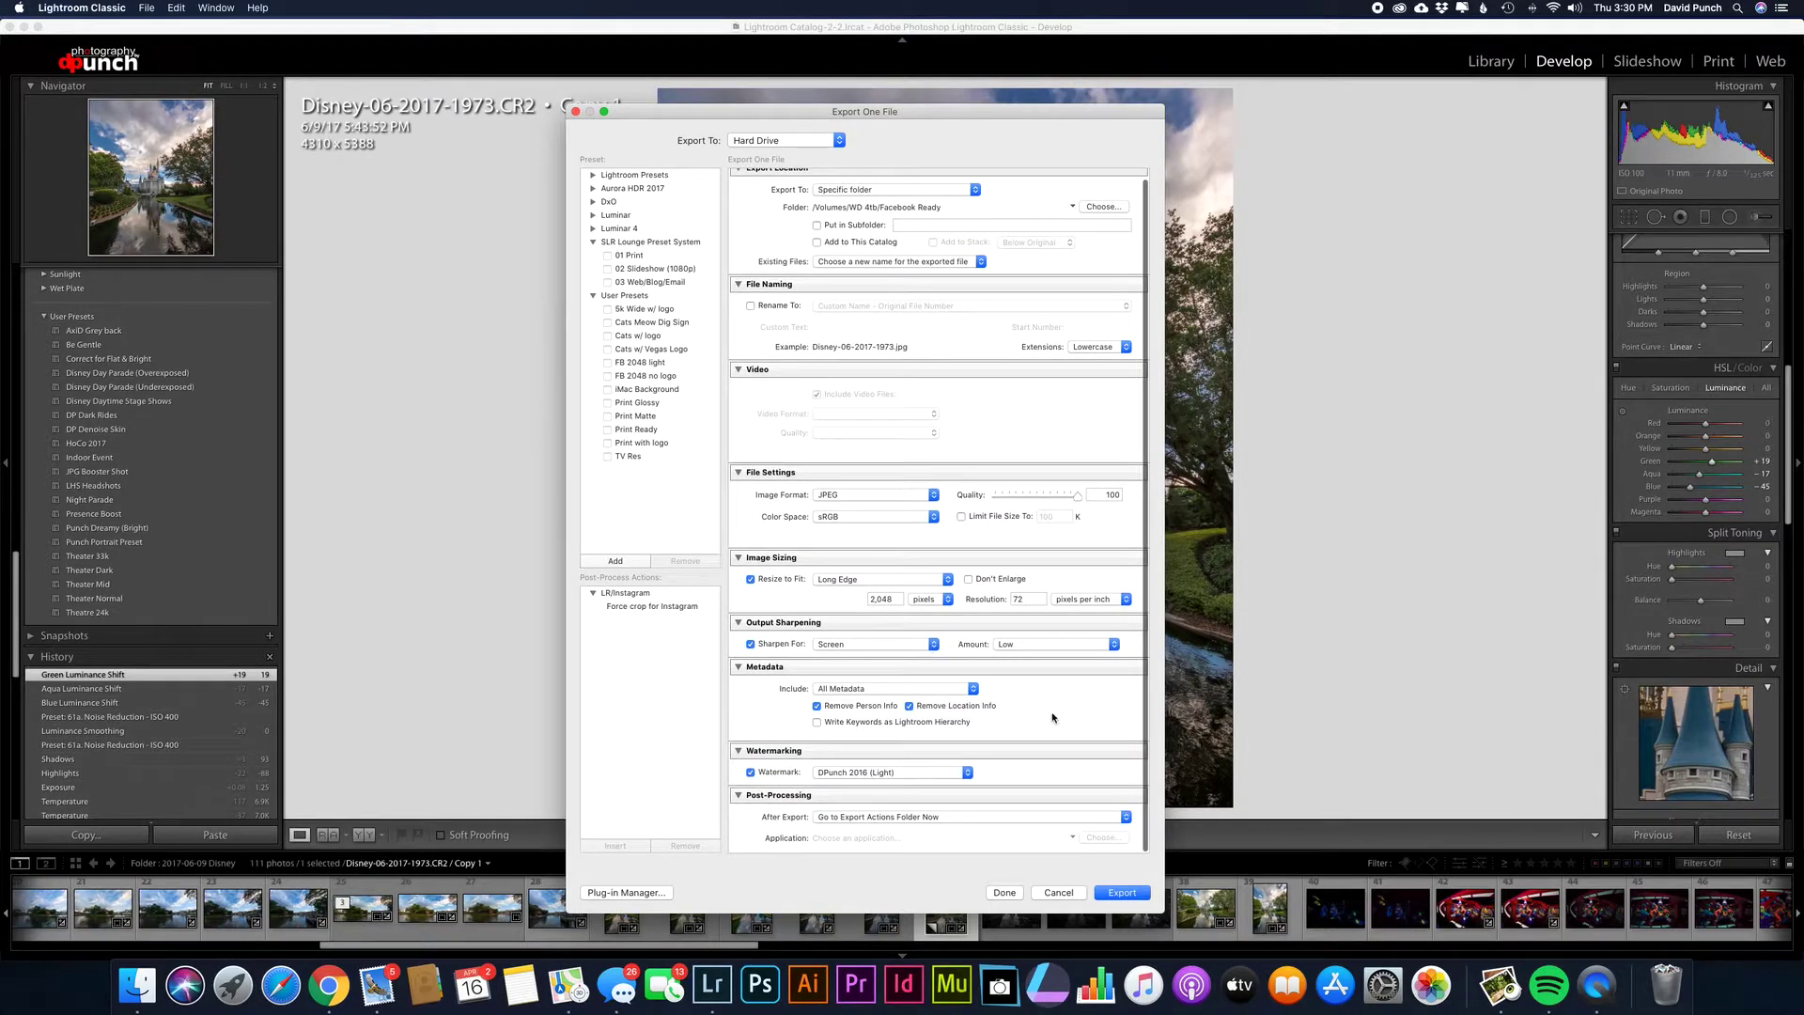
{"action": "left_click", "coordinate": [961, 773]}
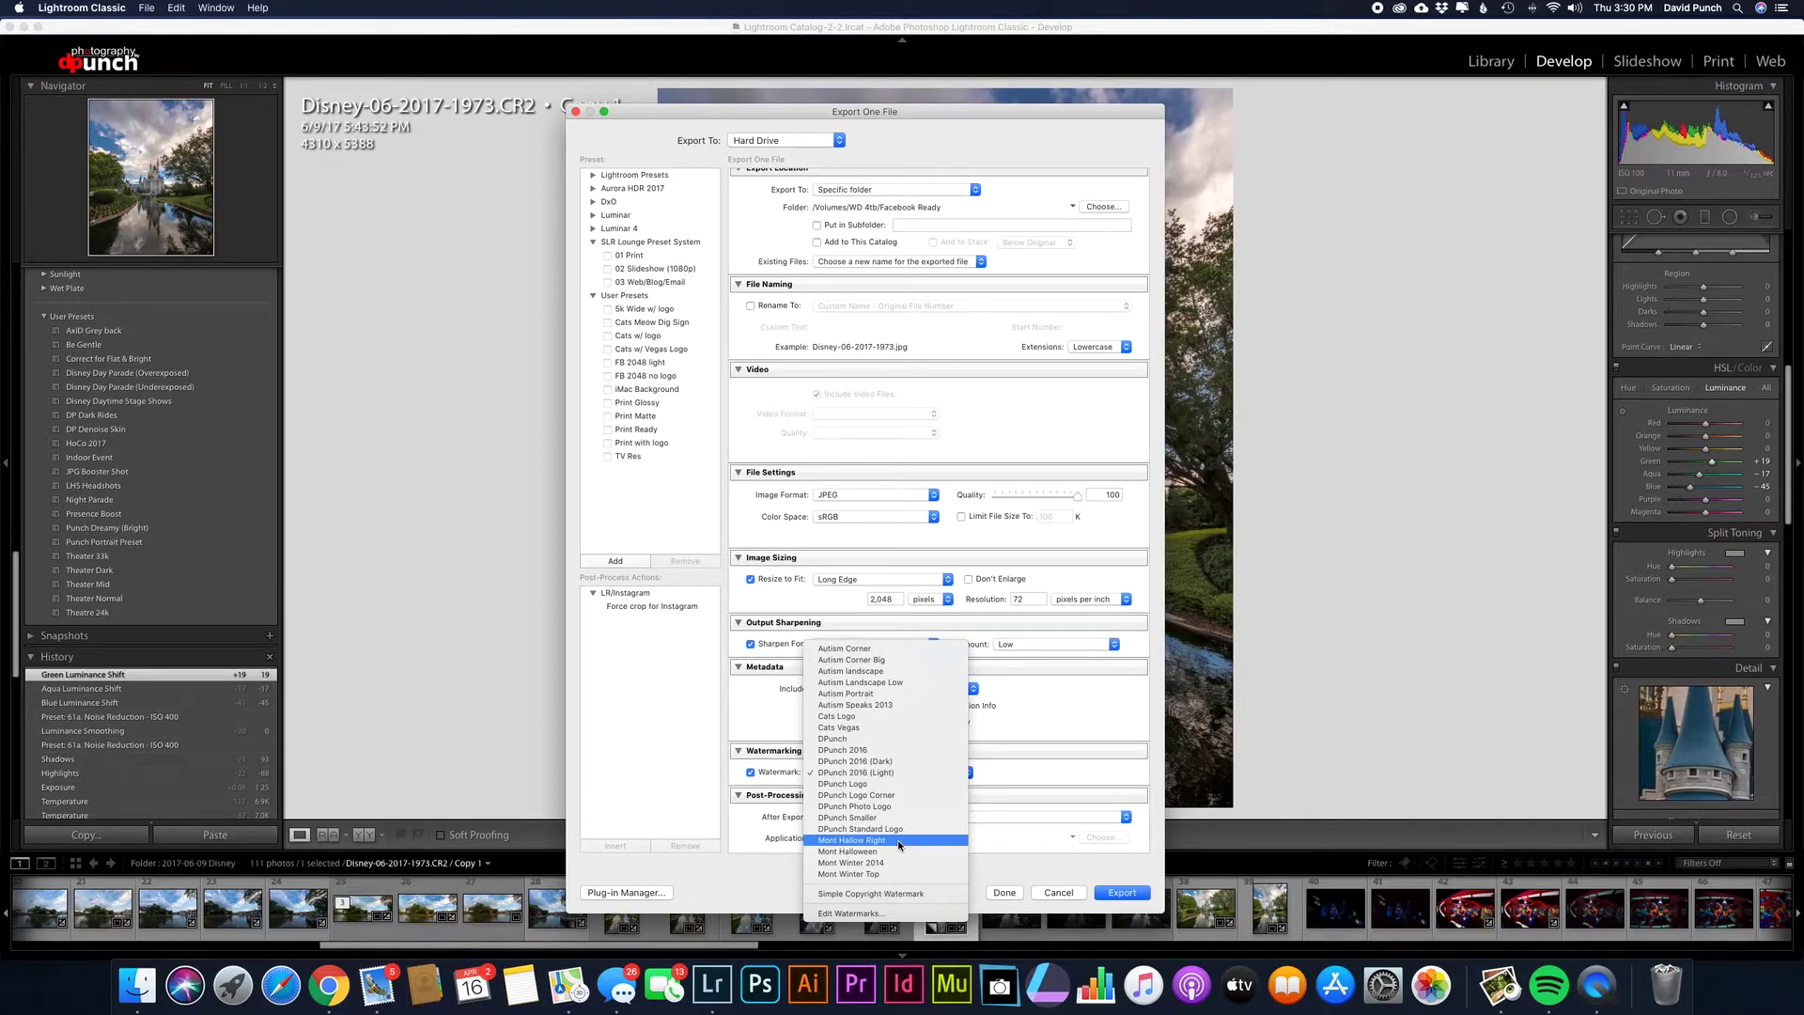
{"action": "left_click", "coordinate": [1009, 791]}
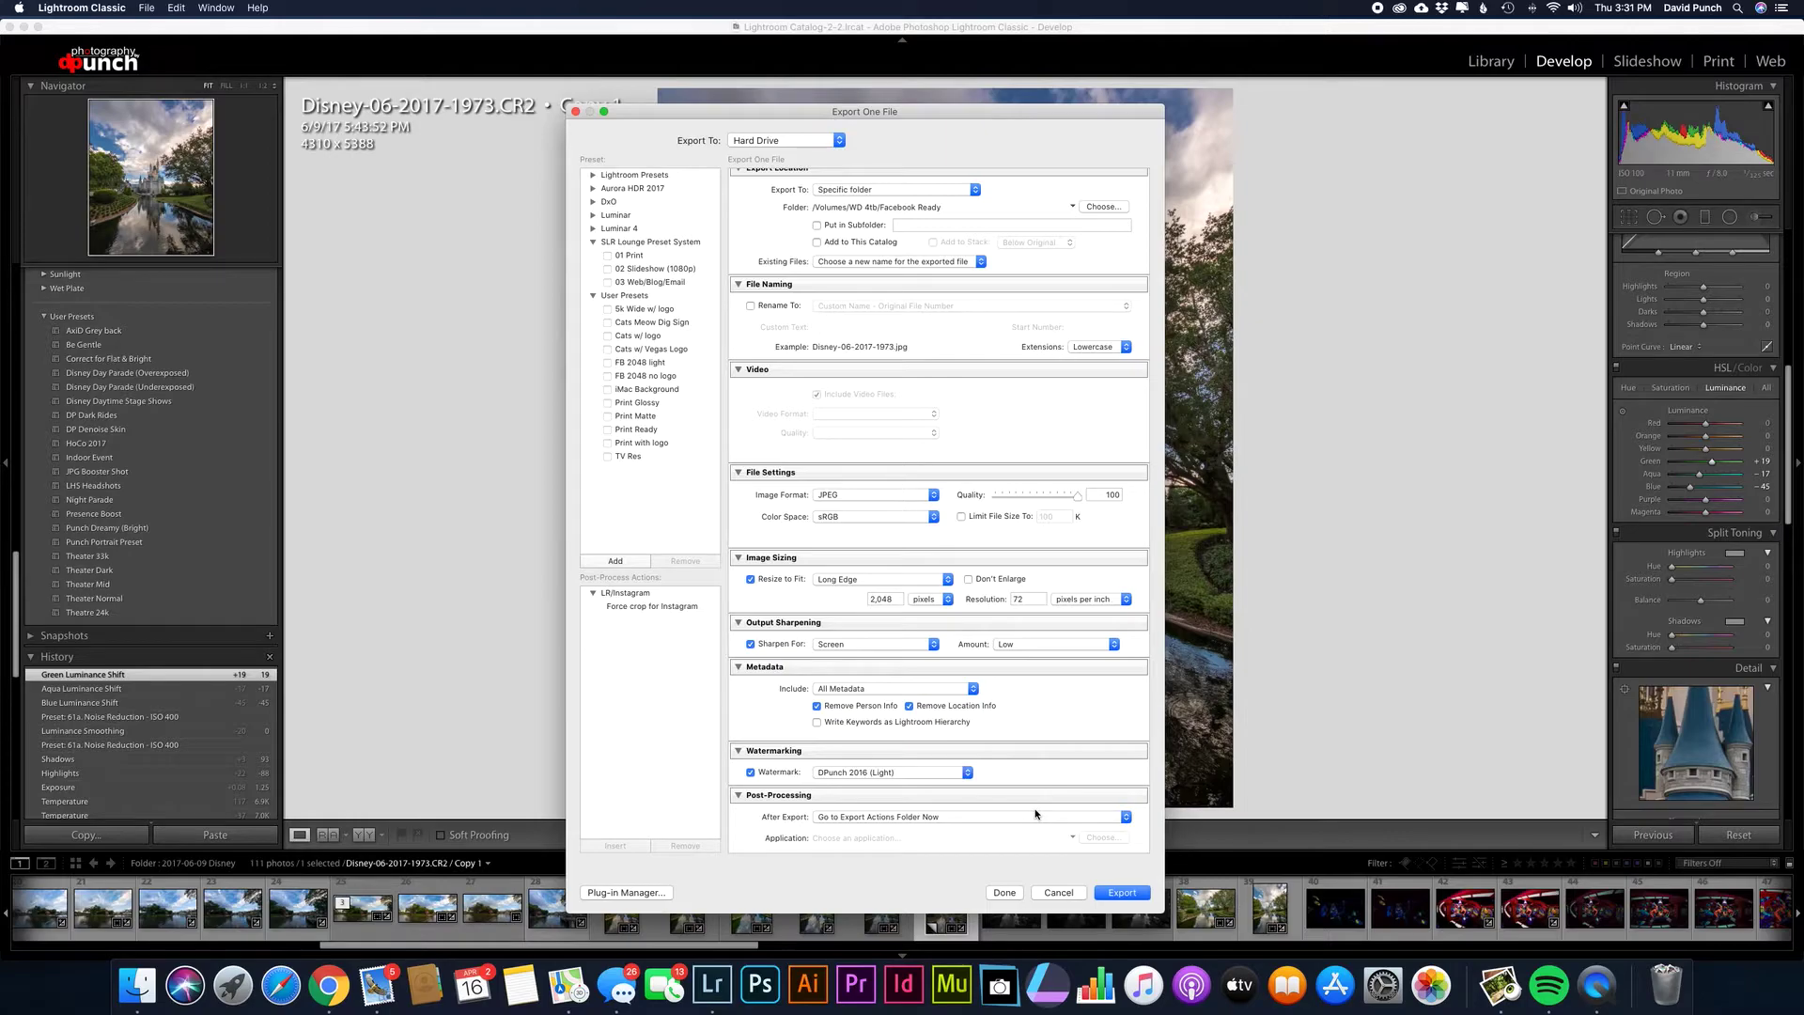
- Open the selected watermark for editing and try the bottom-left, middle-left and centre anchors before returning it to the bottom-right anchor
{"action": "scroll", "coordinate": [1037, 813], "scroll_direction": "up", "scroll_amount": 1}
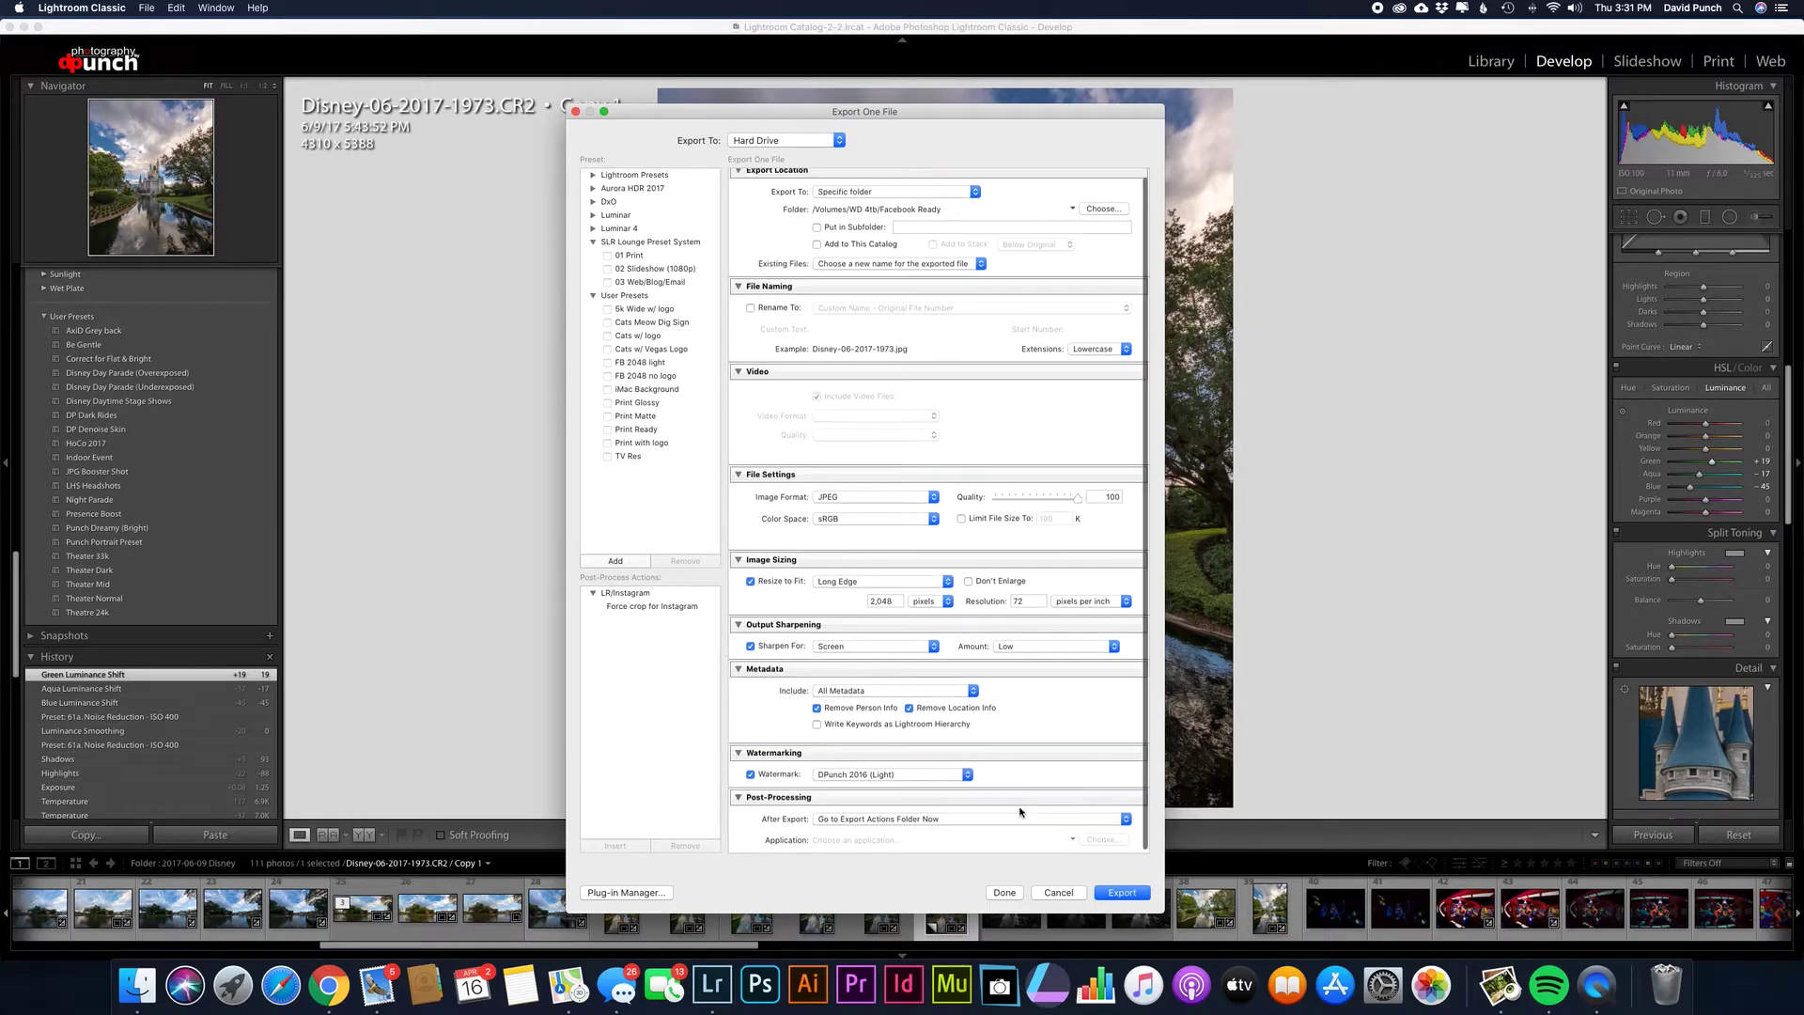
{"action": "left_click", "coordinate": [967, 776]}
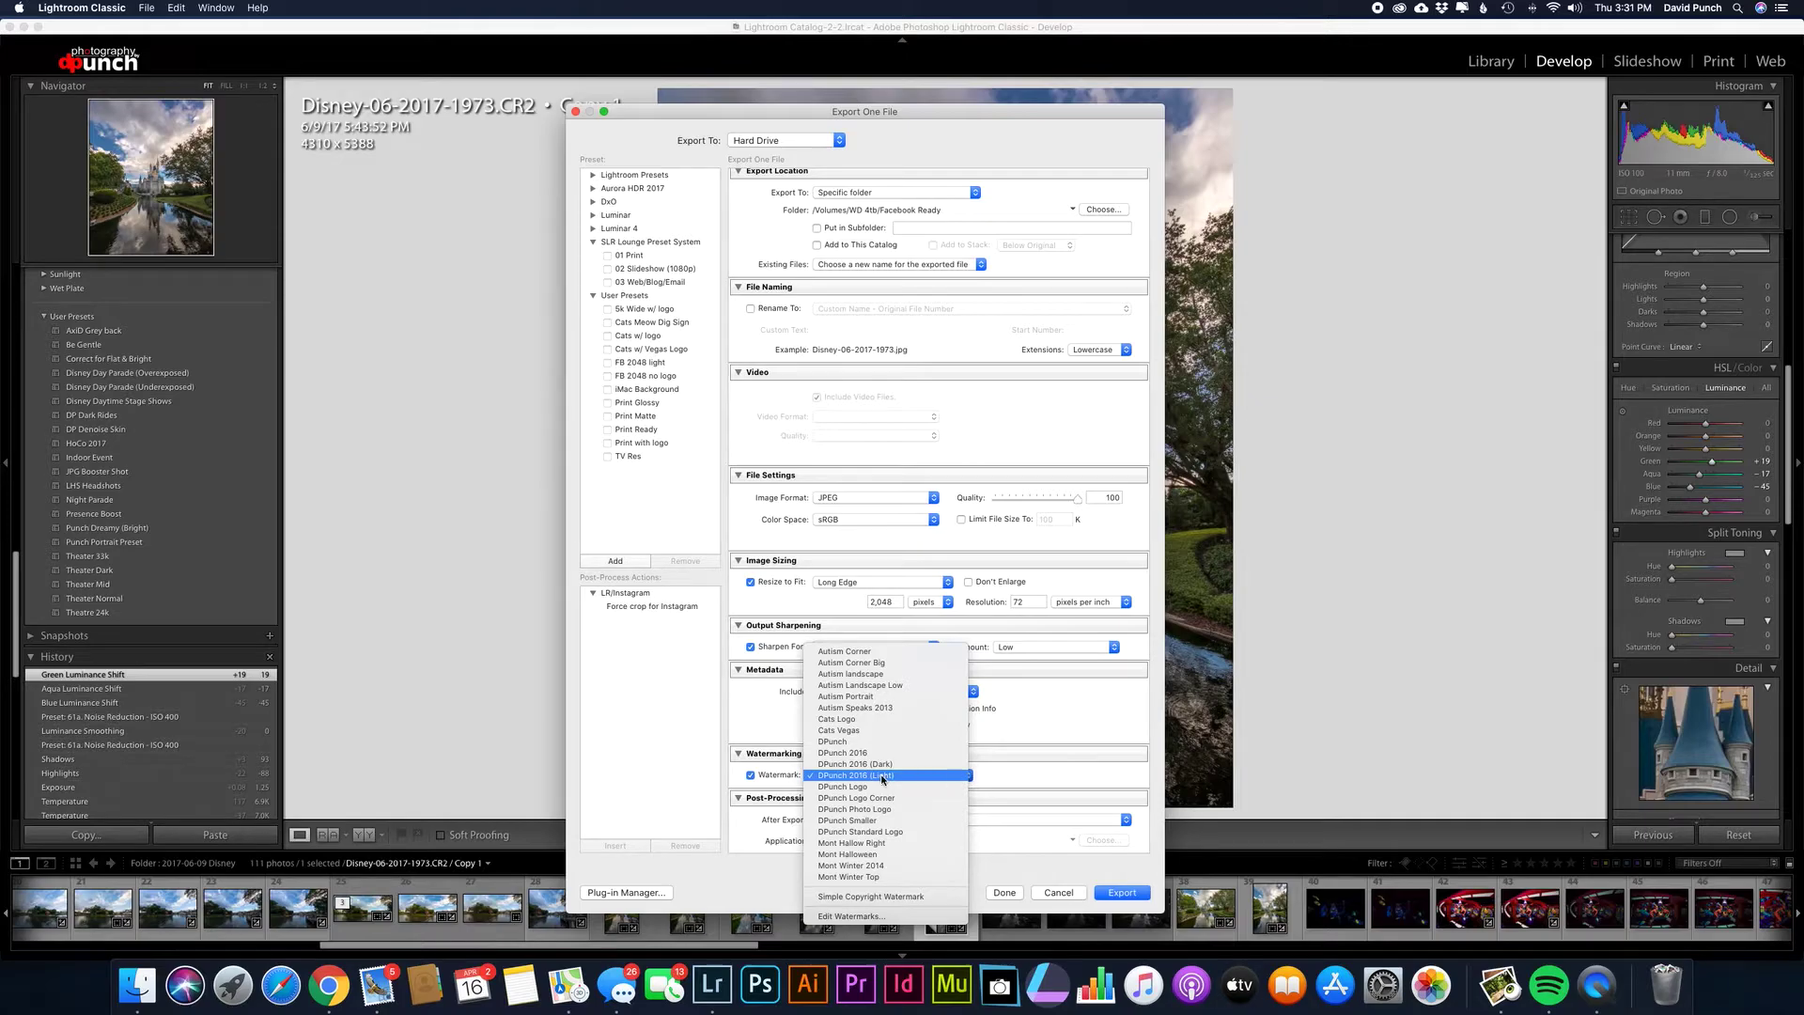
{"action": "left_click", "coordinate": [852, 917]}
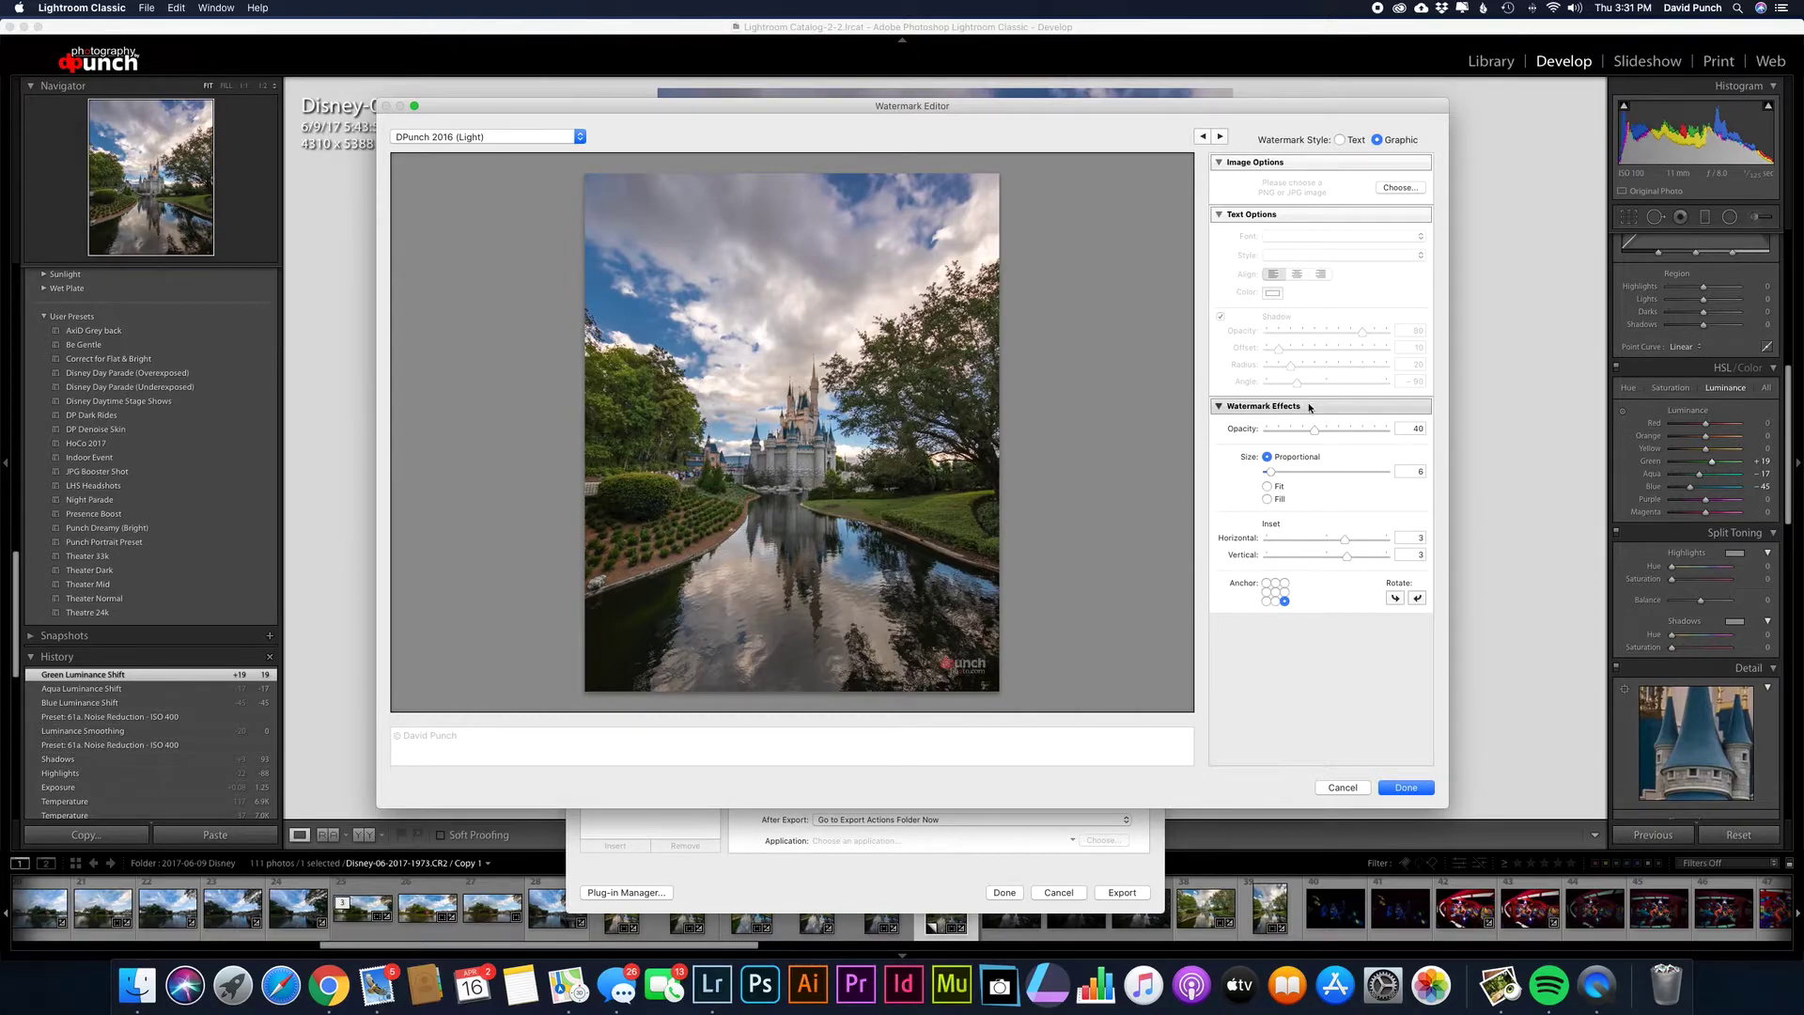
{"action": "left_click", "coordinate": [1270, 602]}
{"action": "left_click", "coordinate": [1265, 601]}
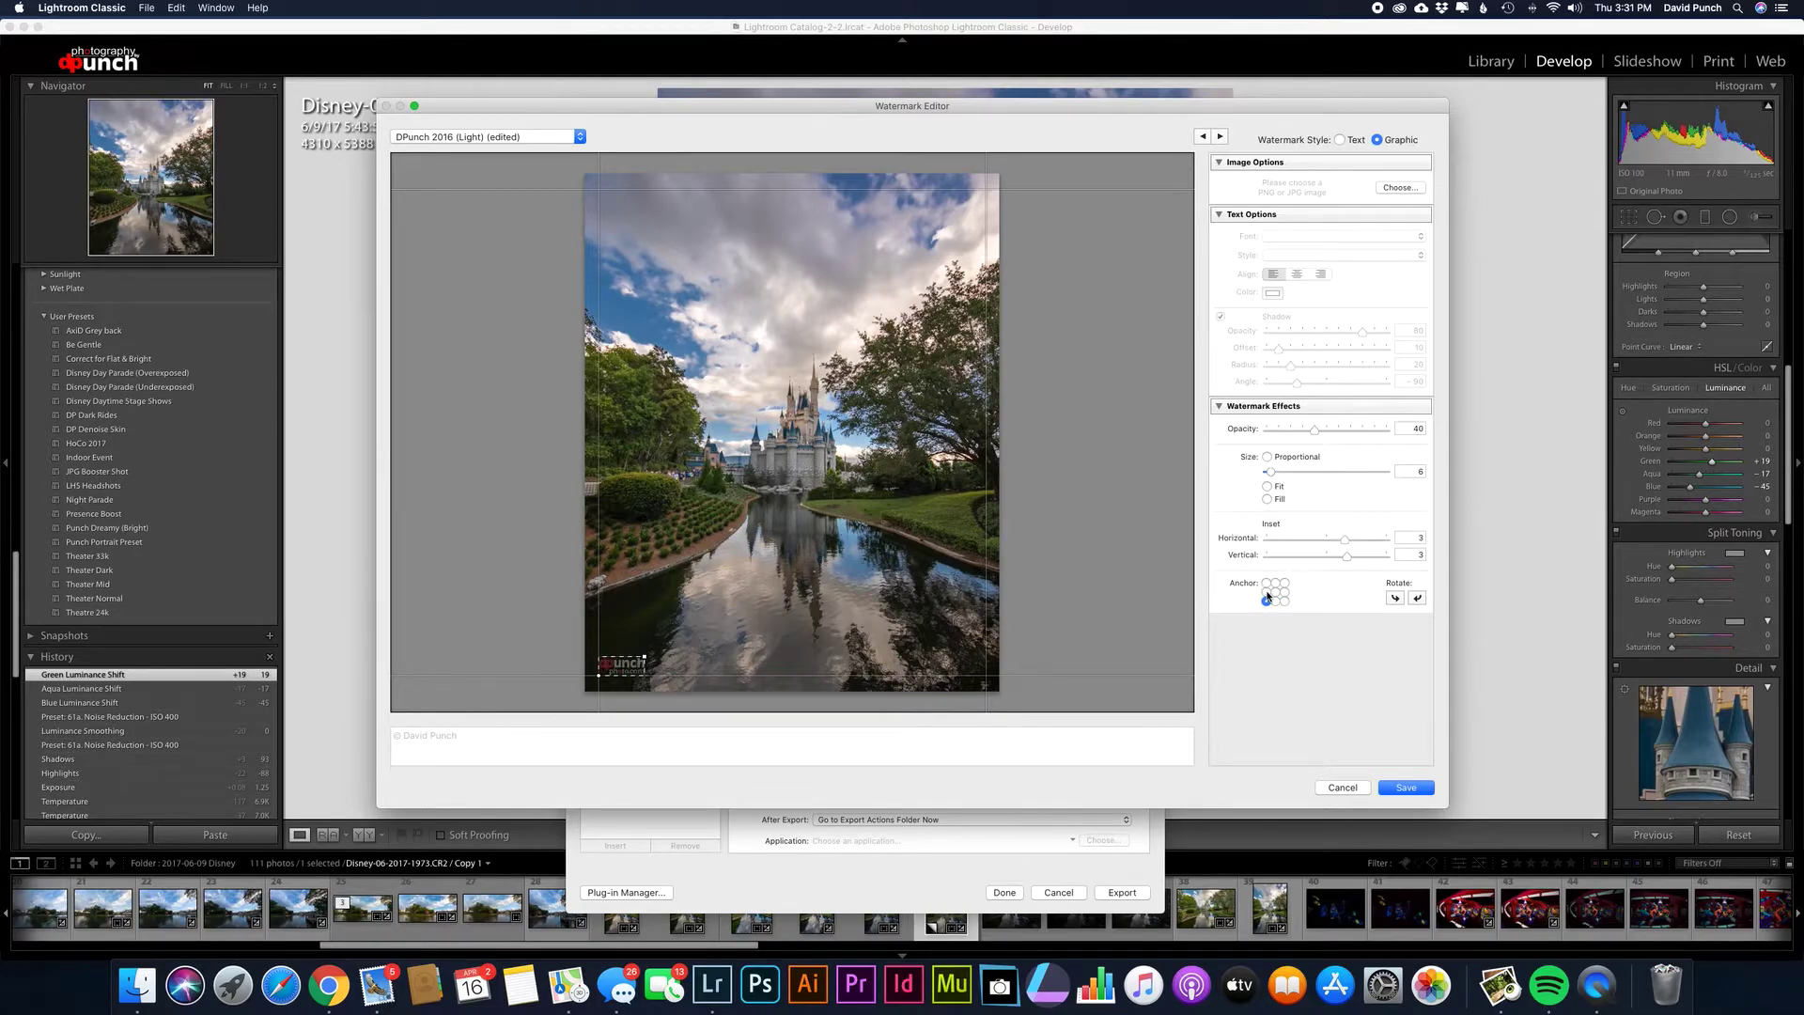
{"action": "left_click", "coordinate": [1266, 592]}
{"action": "left_click", "coordinate": [1275, 592]}
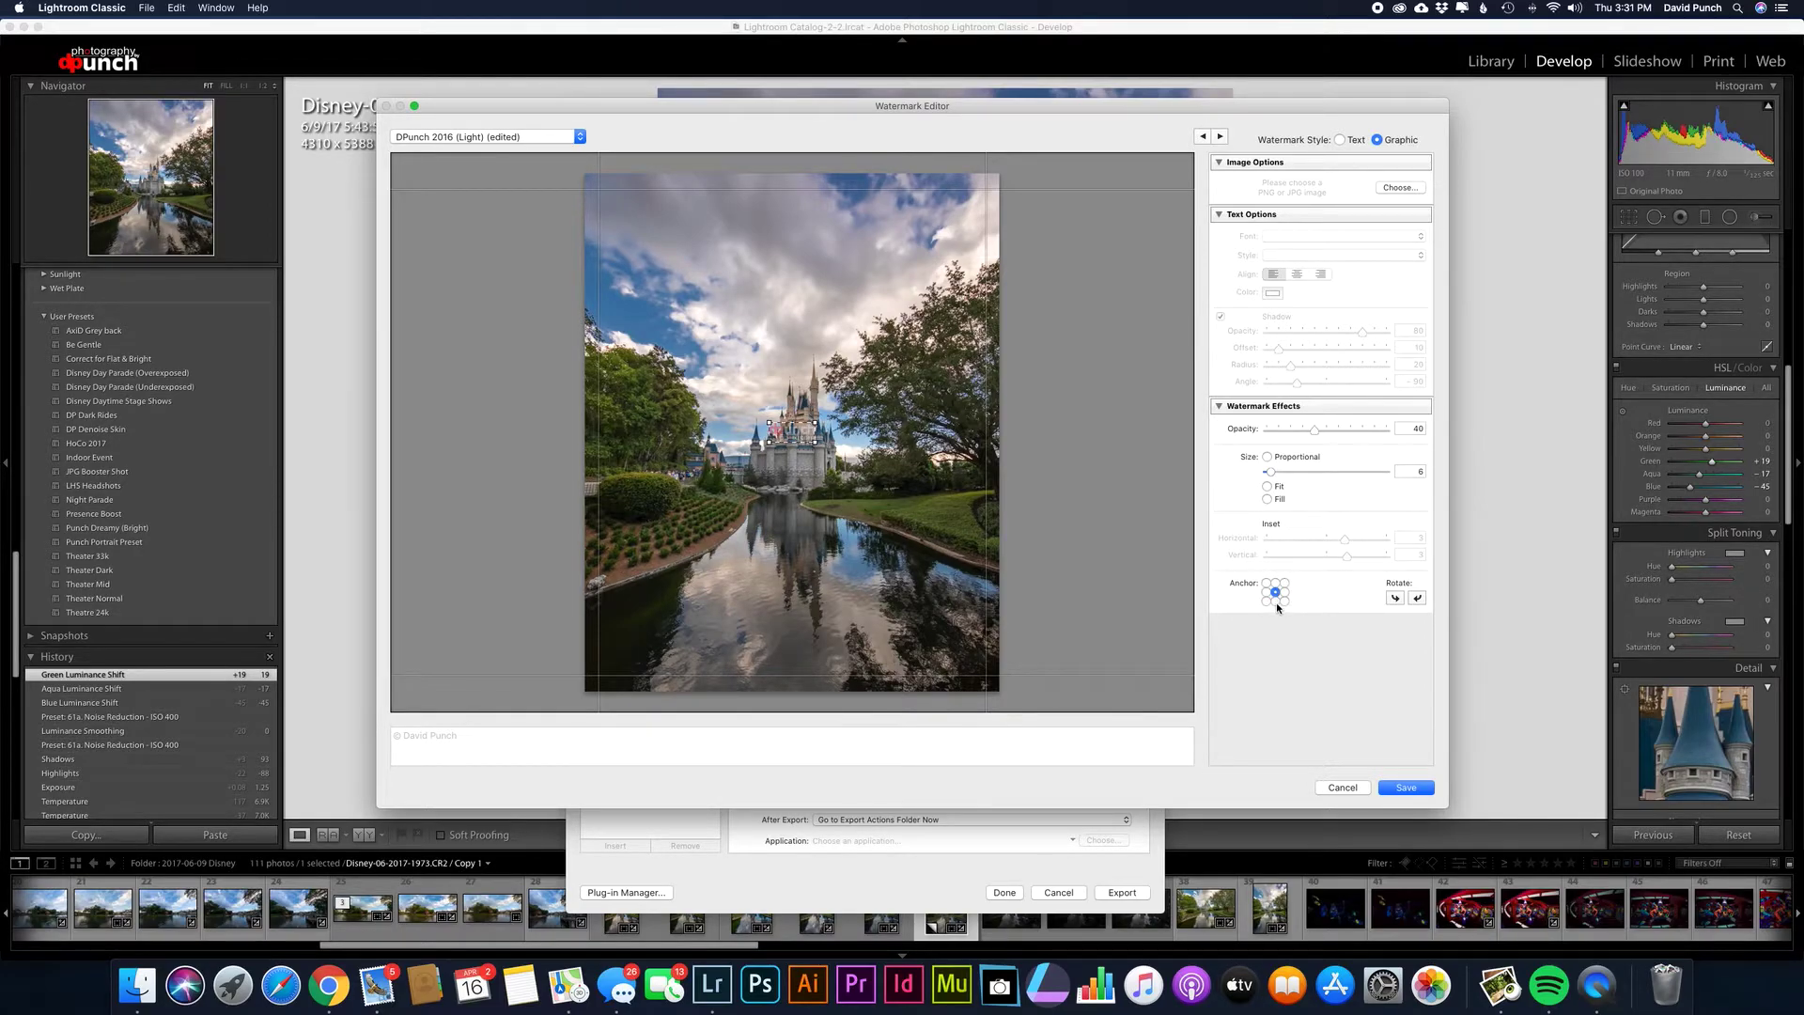
{"action": "left_click", "coordinate": [1285, 601]}
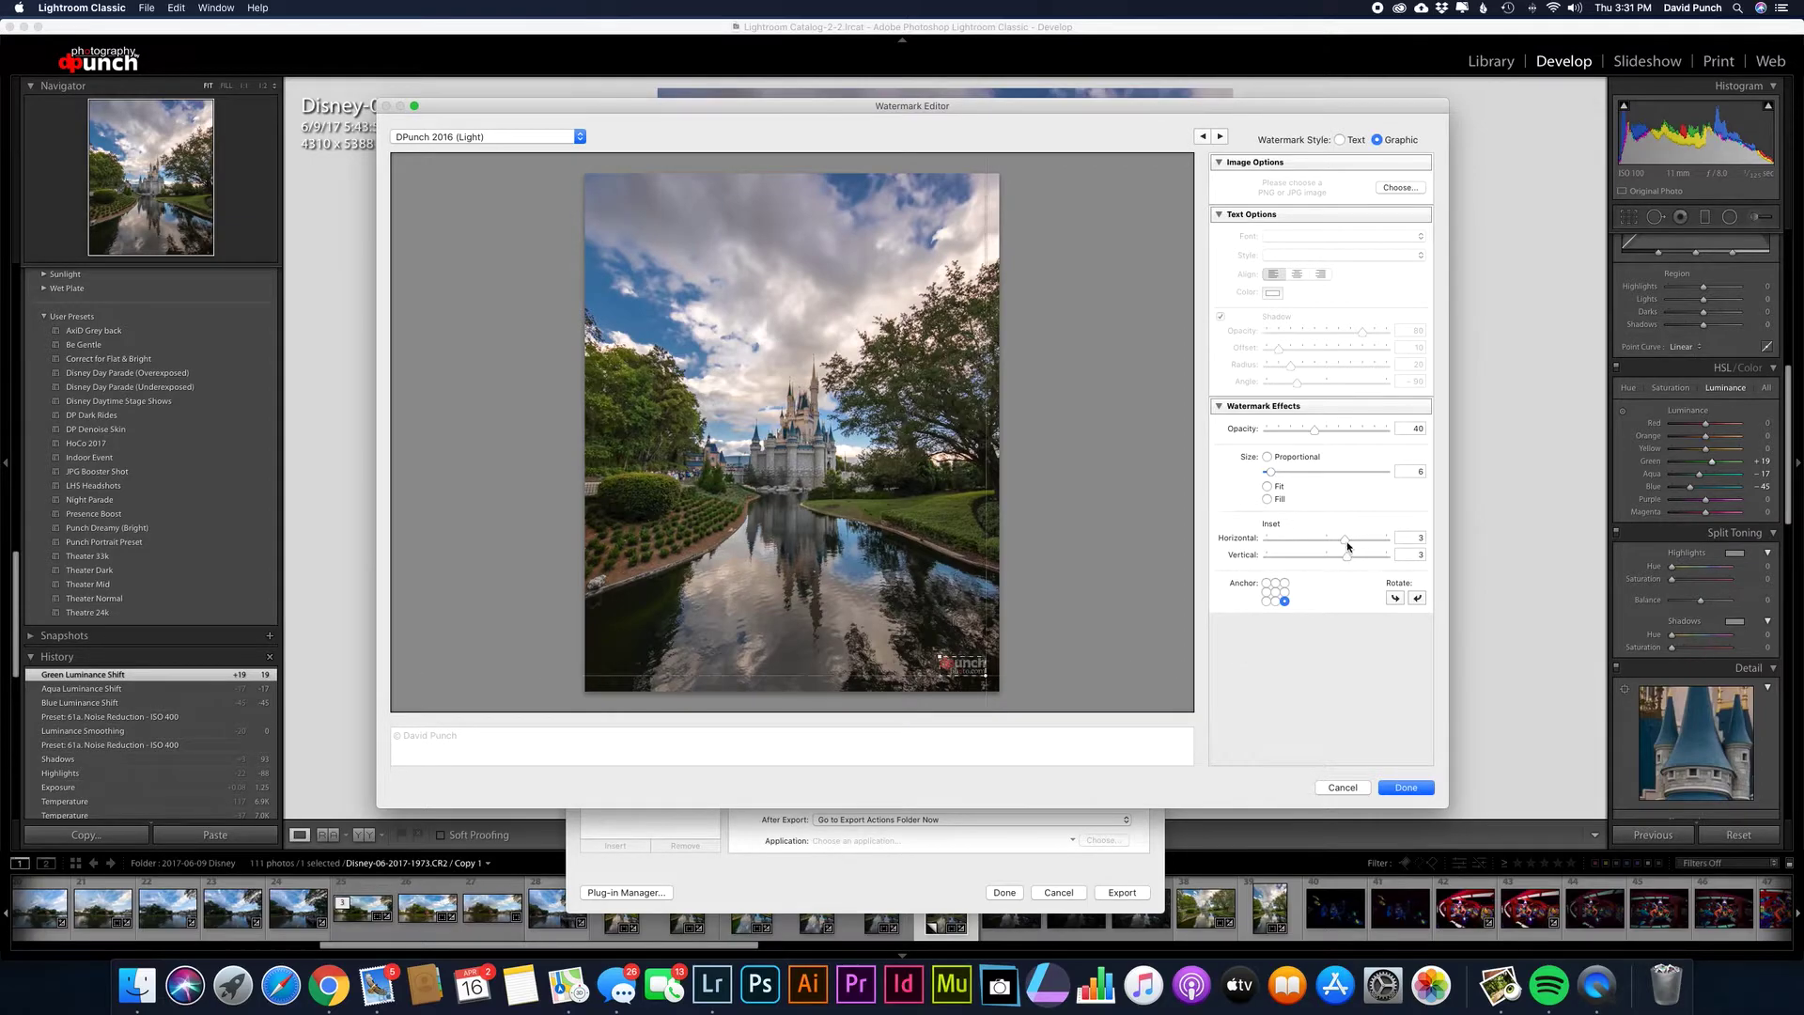
- Try adjusting the watermark's horizontal inset and opacity, and leave the watermark editor without saving
{"action": "left_click_drag", "start_coordinate": [1346, 543], "coordinate": [1345, 543]}
{"action": "mouse_move", "coordinate": [1316, 431]}
{"action": "left_mouse_down"}
{"action": "mouse_move", "coordinate": [1432, 441]}
{"action": "mouse_move", "coordinate": [1321, 440]}
{"action": "left_mouse_up"}
{"action": "left_click", "coordinate": [1329, 789]}
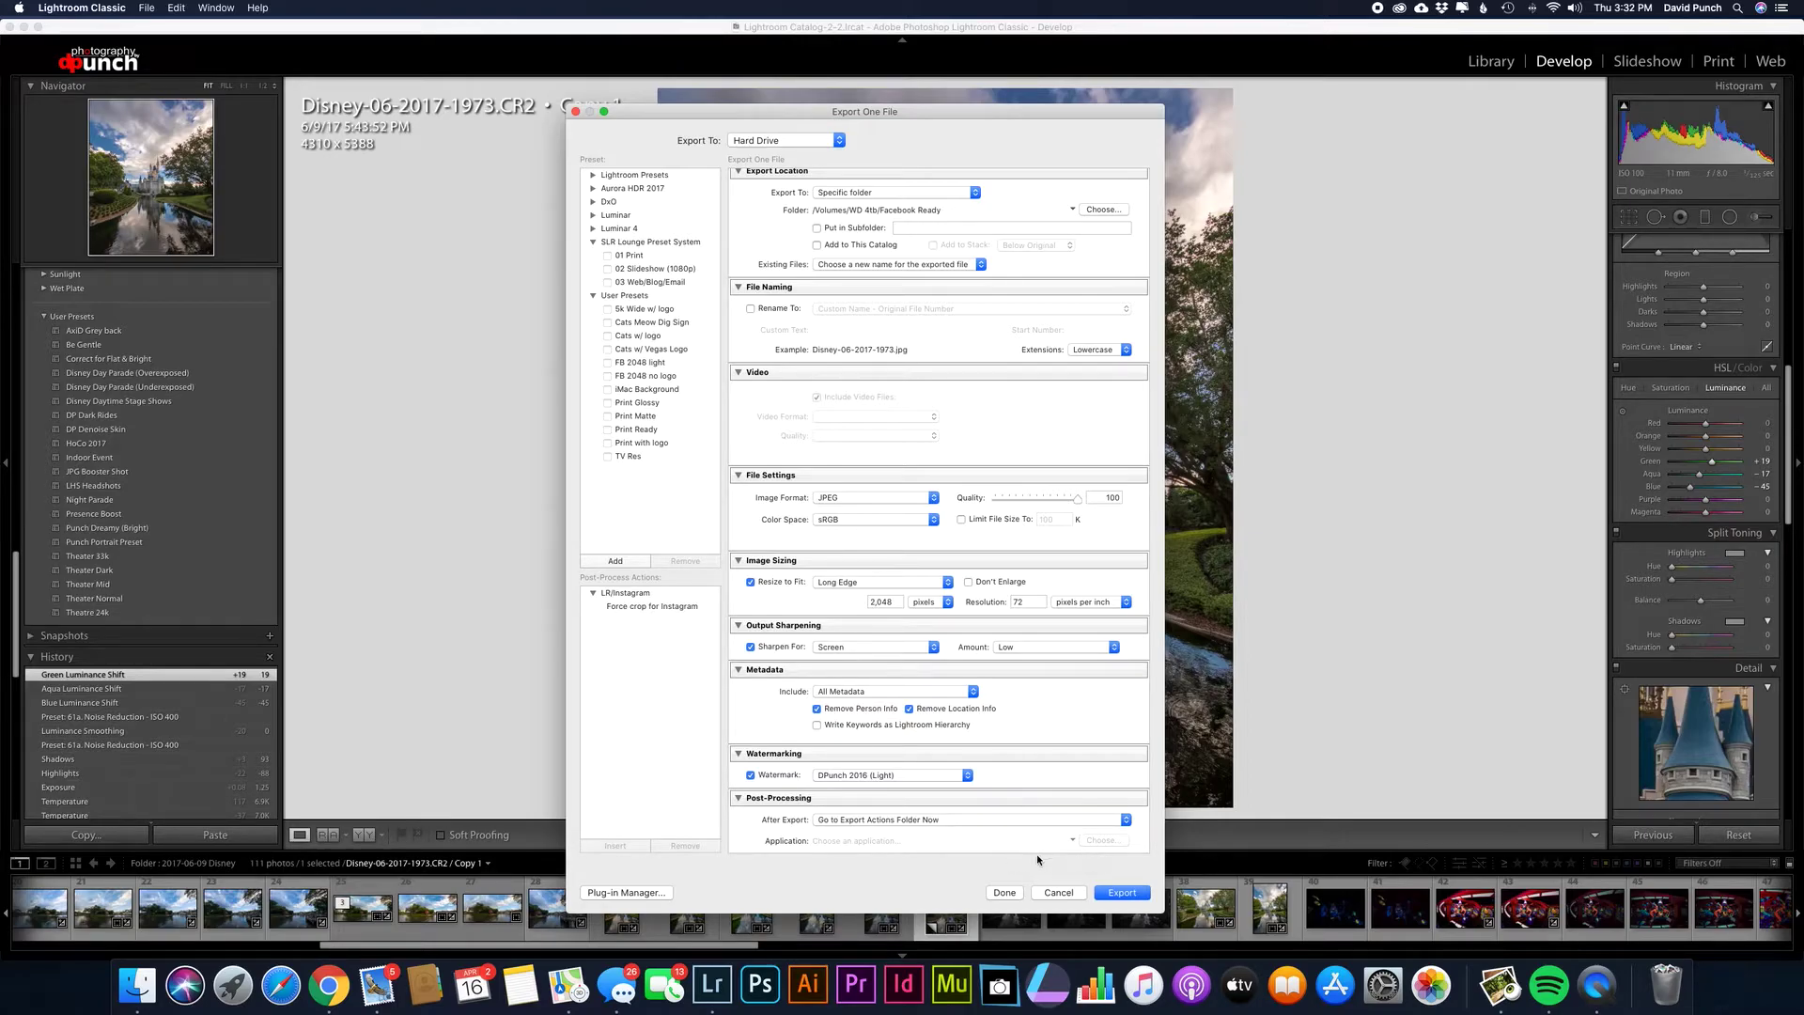
- Review the FB 2048 no logo, Print Ready and TV Res export presets, and leave the export settings without exporting
{"action": "left_click", "coordinate": [661, 378]}
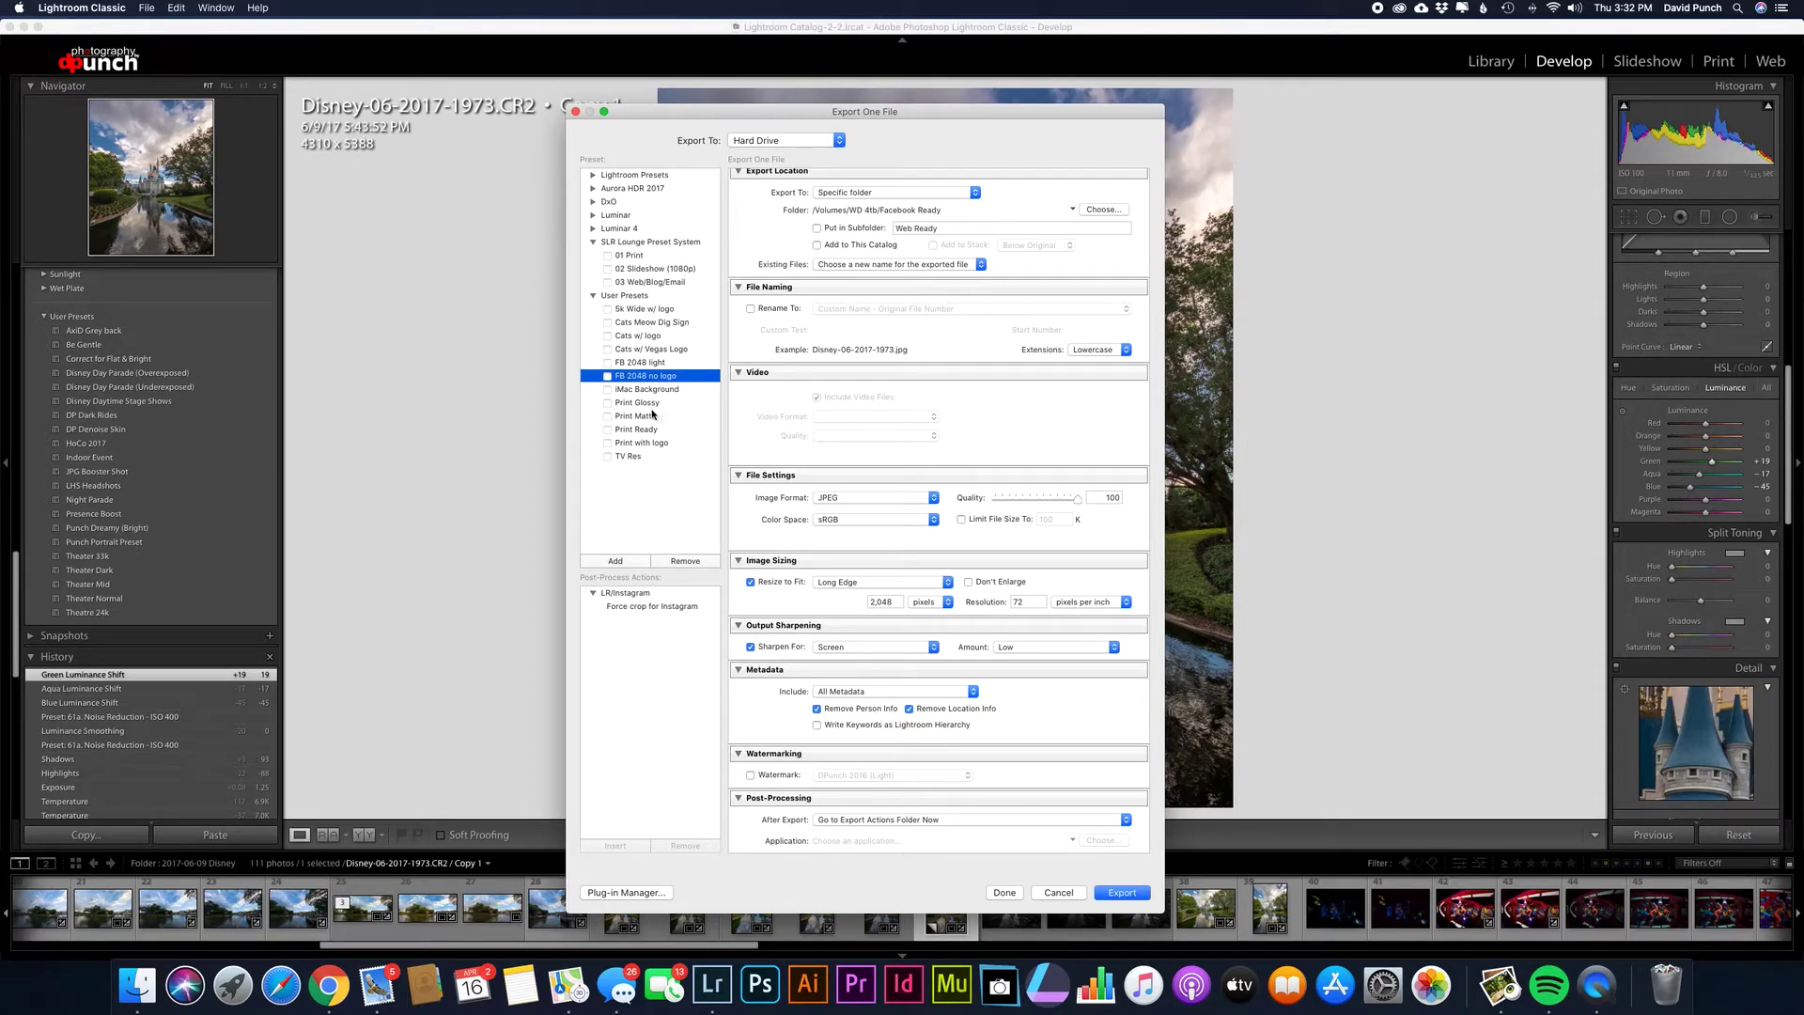
{"action": "left_click", "coordinate": [642, 429]}
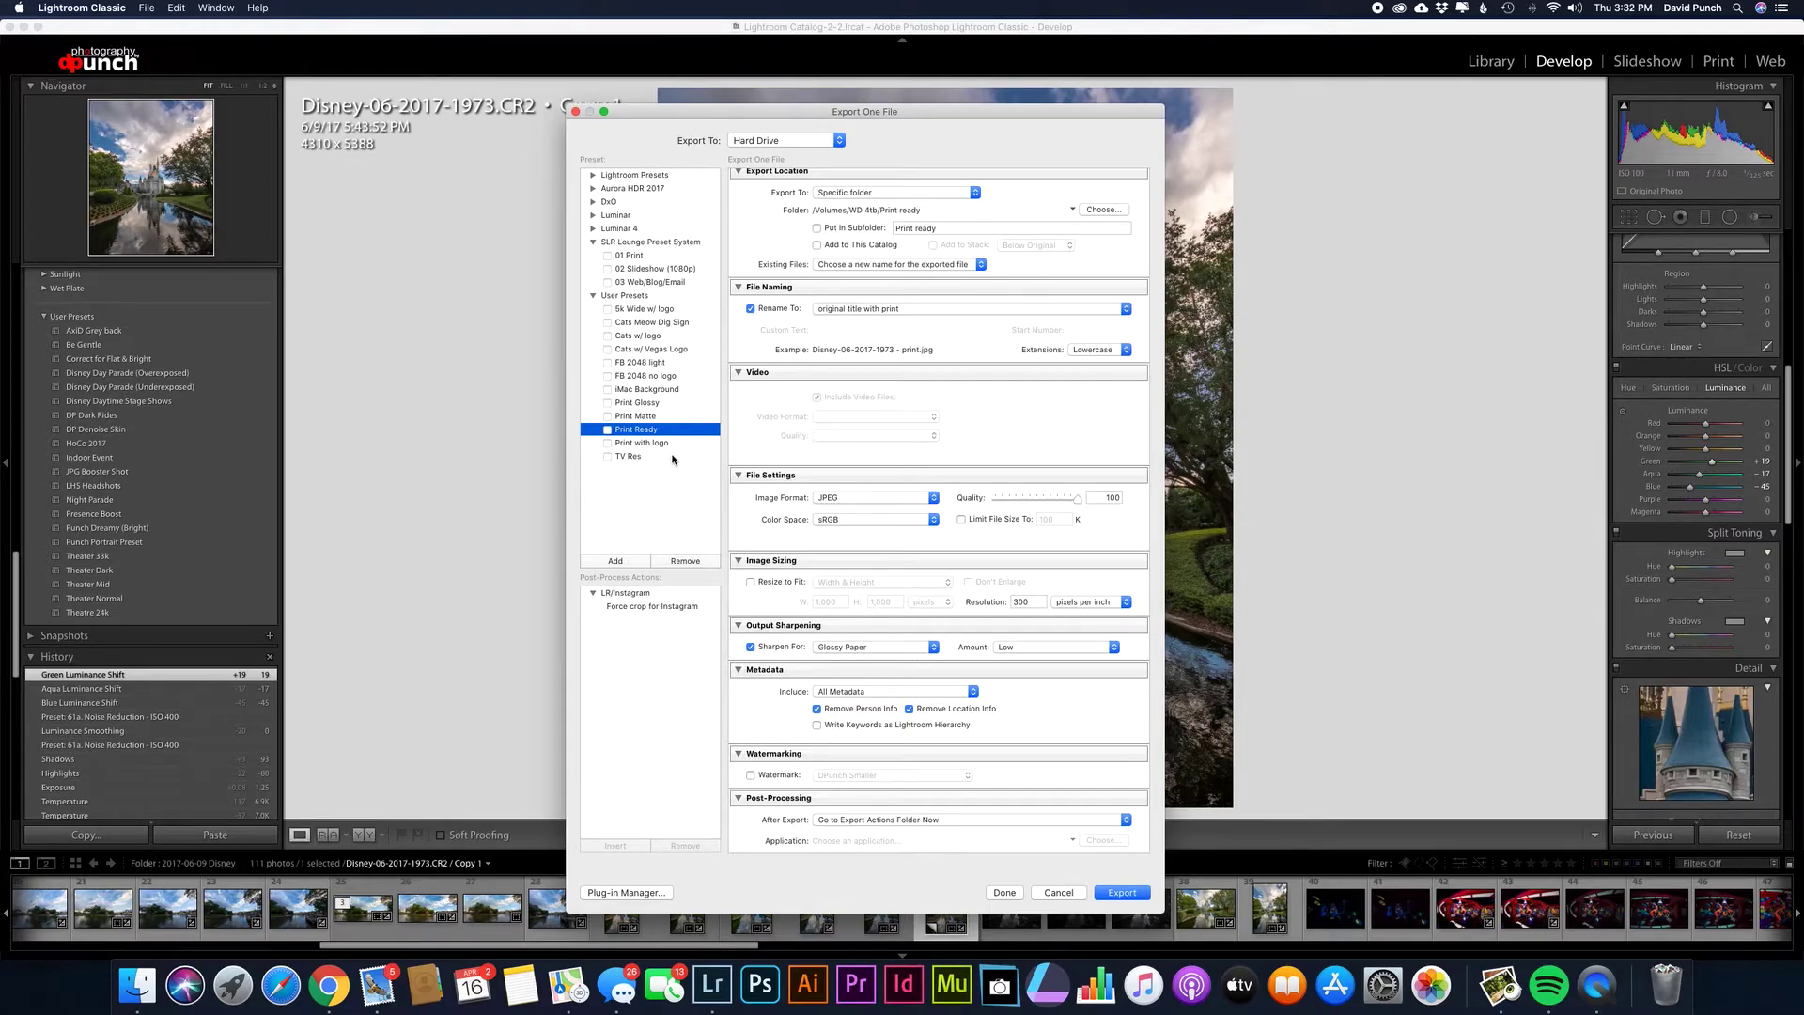
{"action": "left_click", "coordinate": [642, 458]}
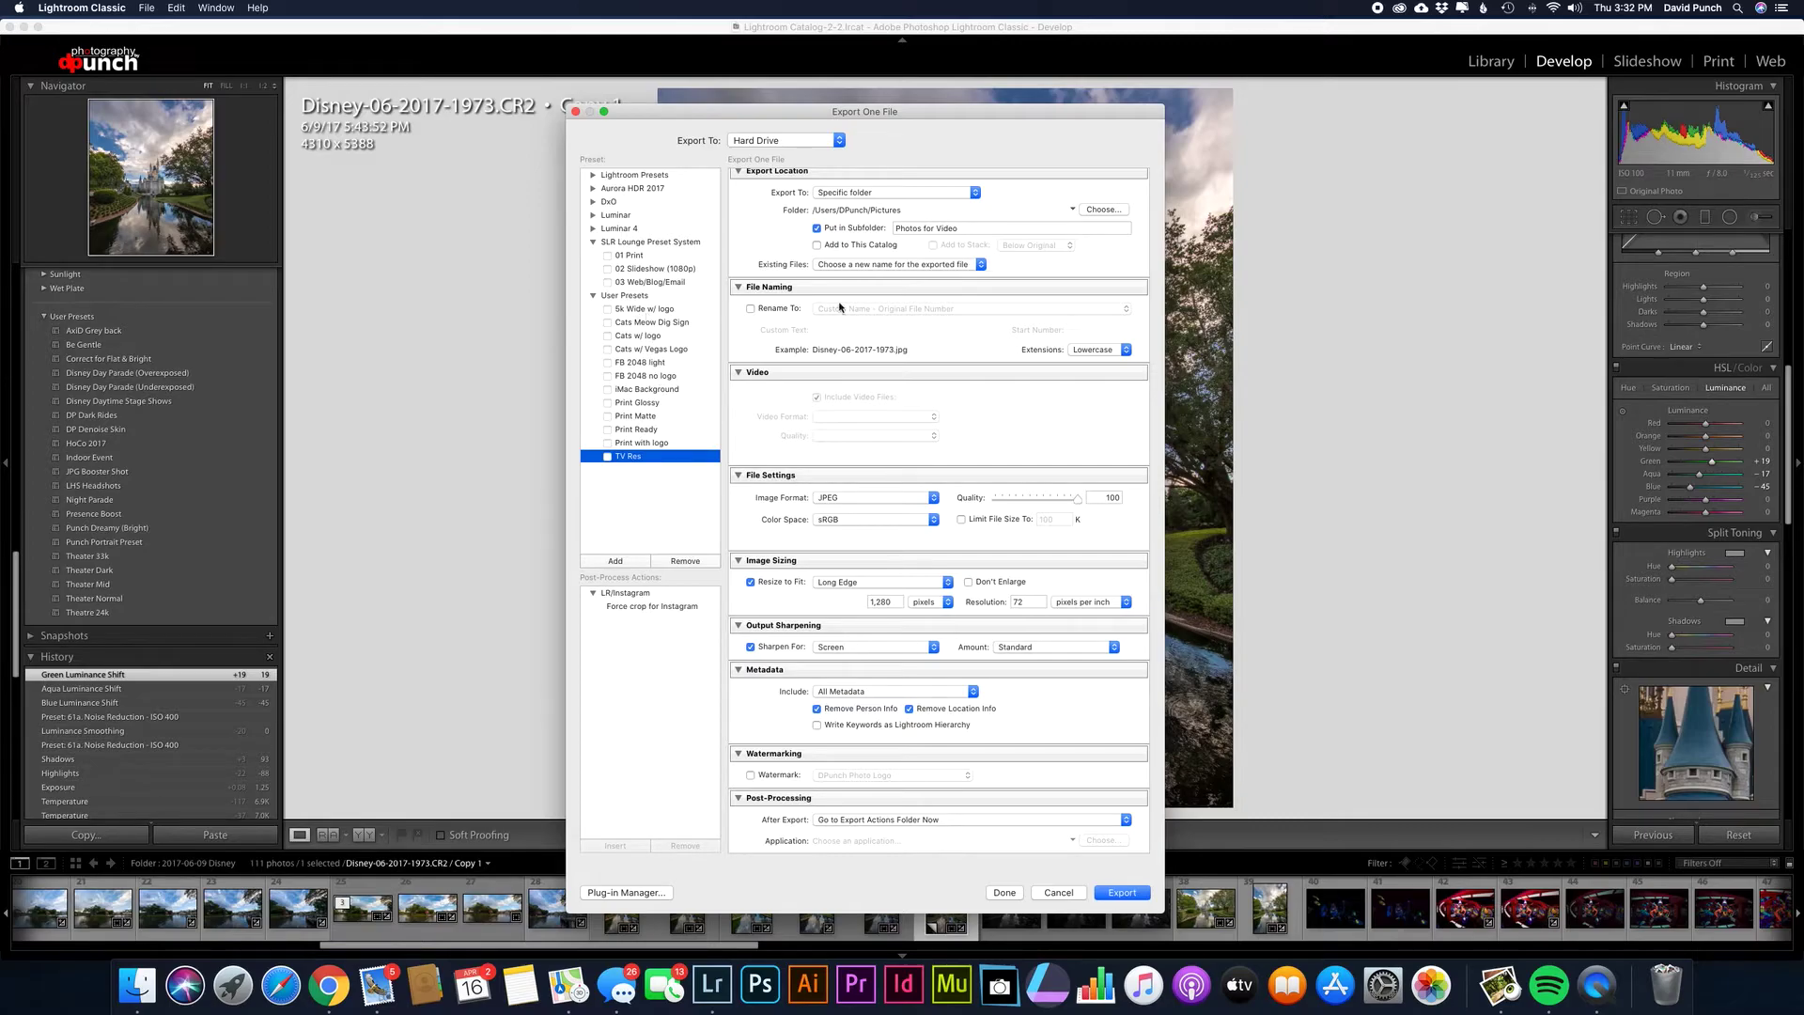
{"action": "left_click", "coordinate": [1057, 892]}
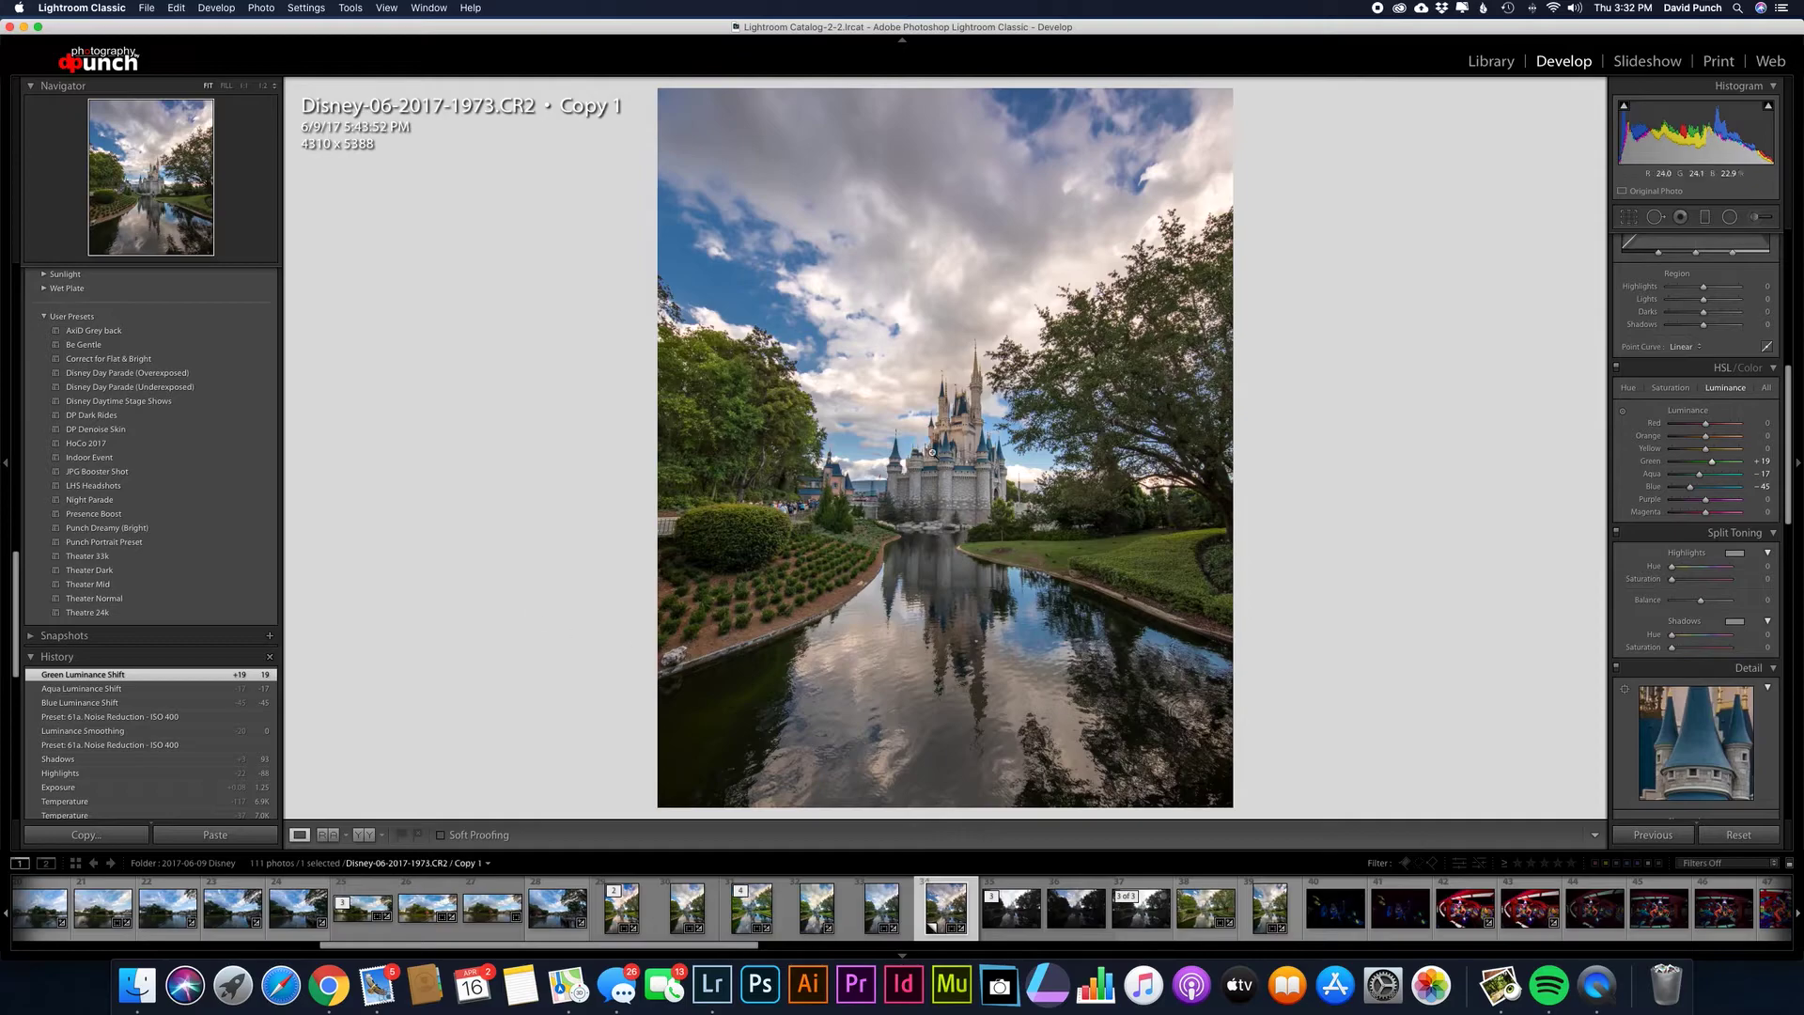
- Export the castle photo directly with the FB 2048 light user preset
{"action": "right_click", "coordinate": [932, 403]}
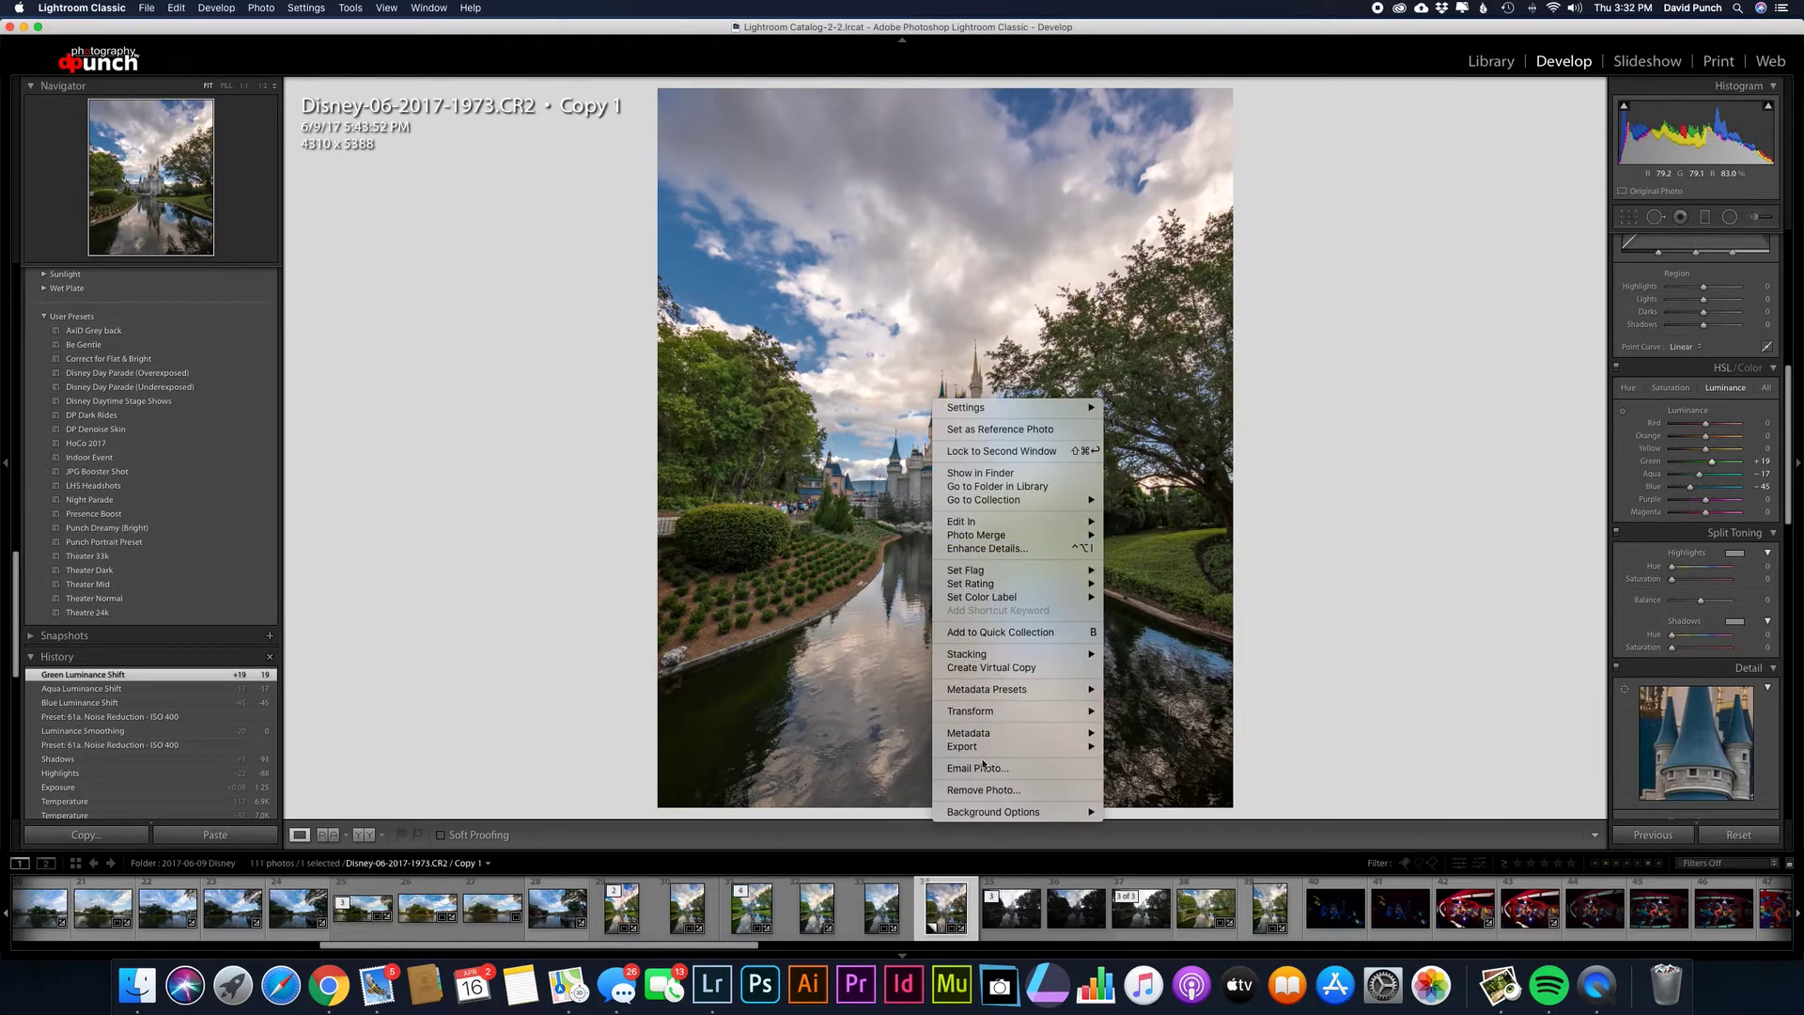
{"action": "mouse_move", "coordinate": [981, 746]}
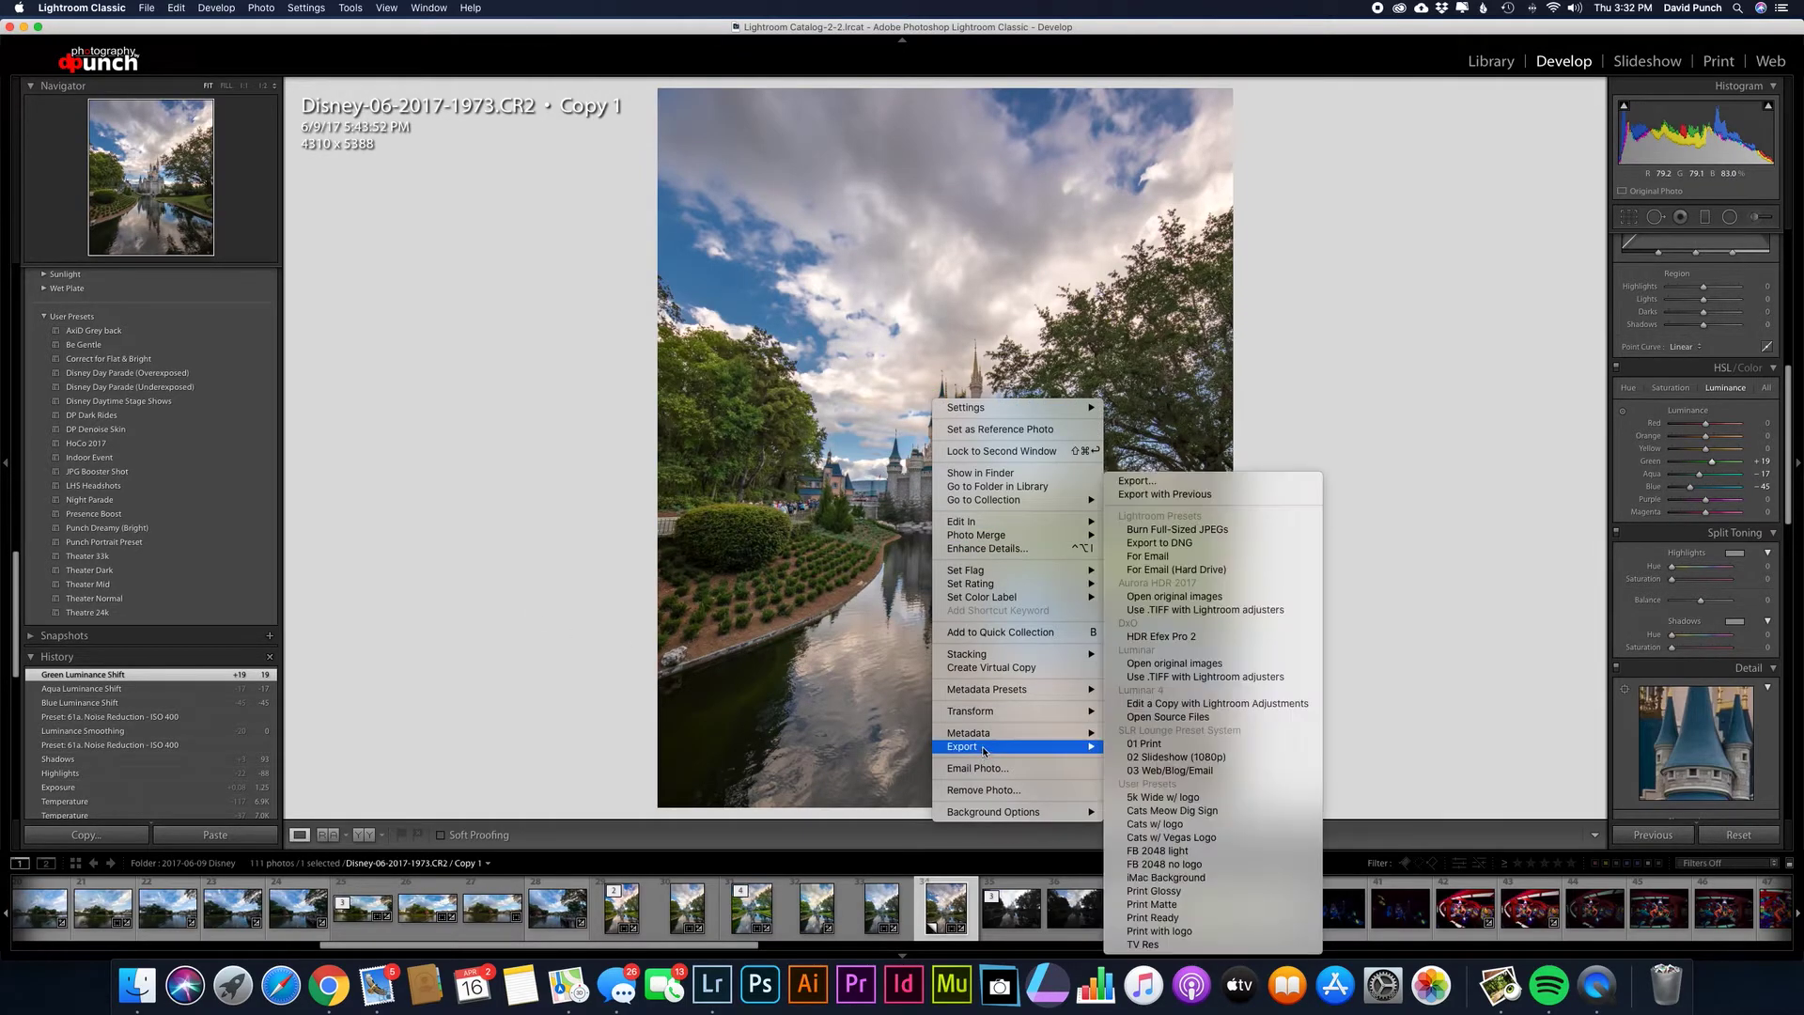
{"action": "left_click", "coordinate": [1162, 857]}
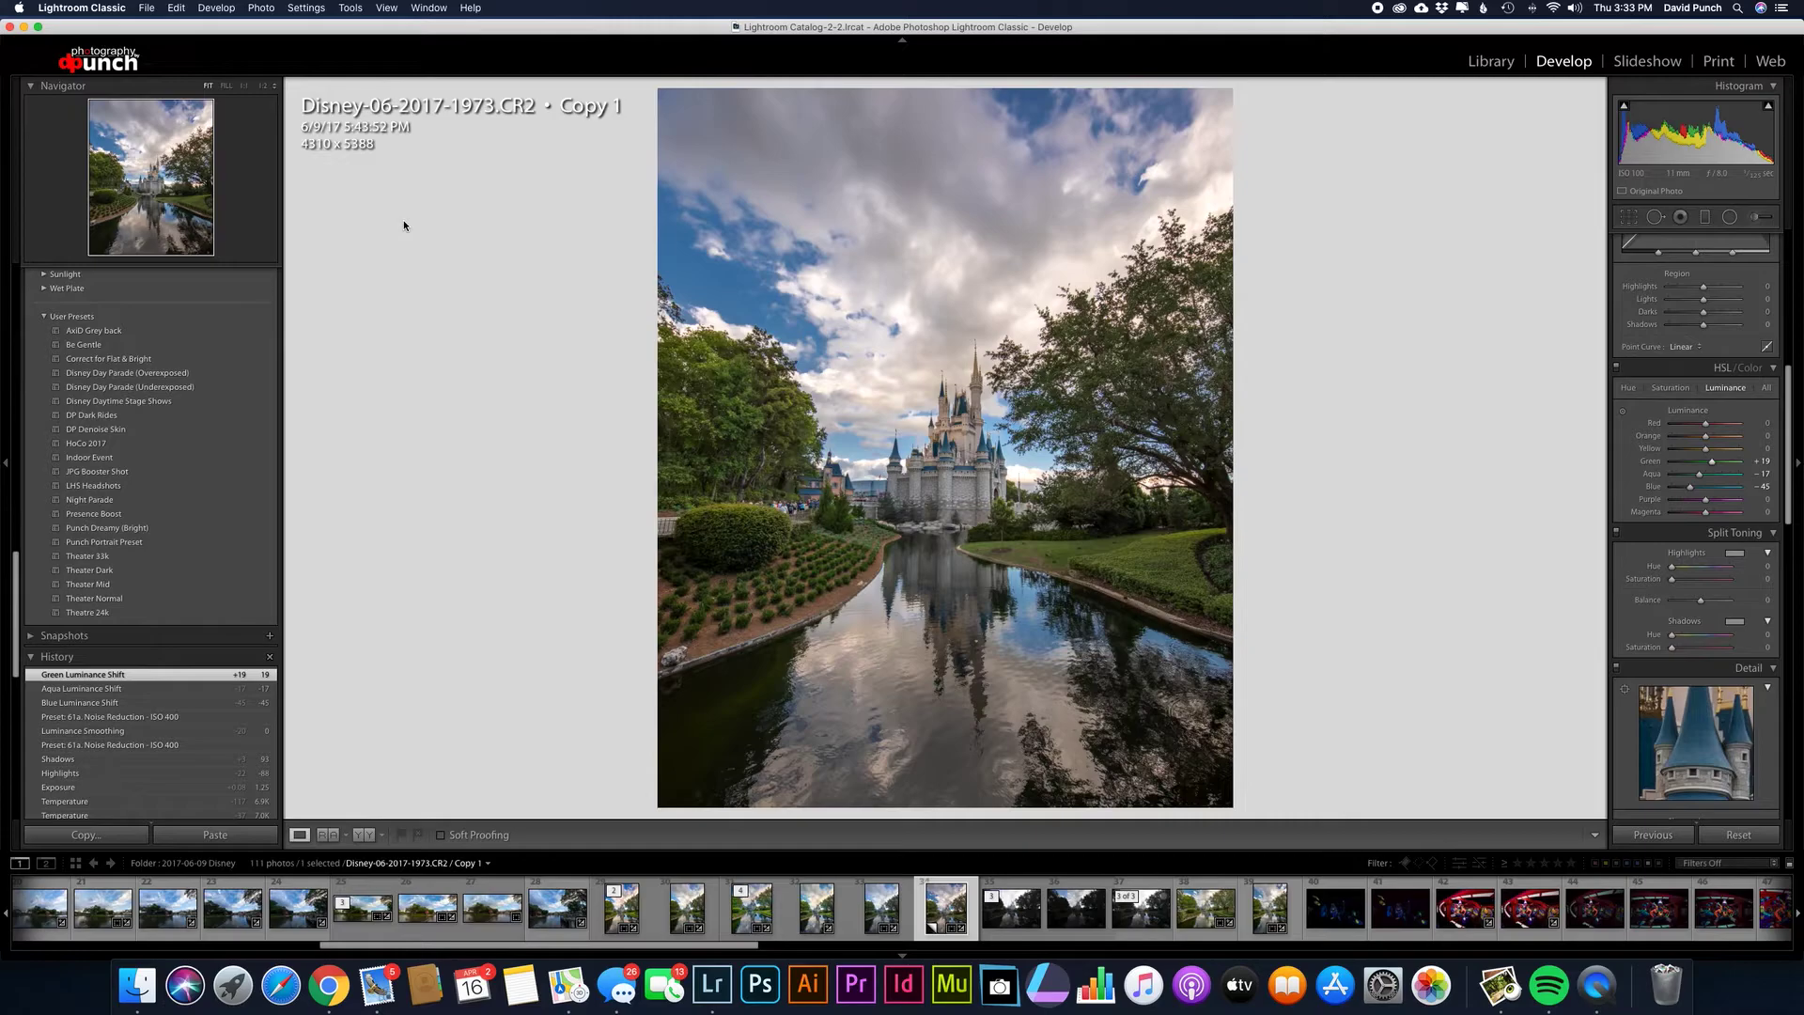
{"action": "left_click", "coordinate": [152, 994]}
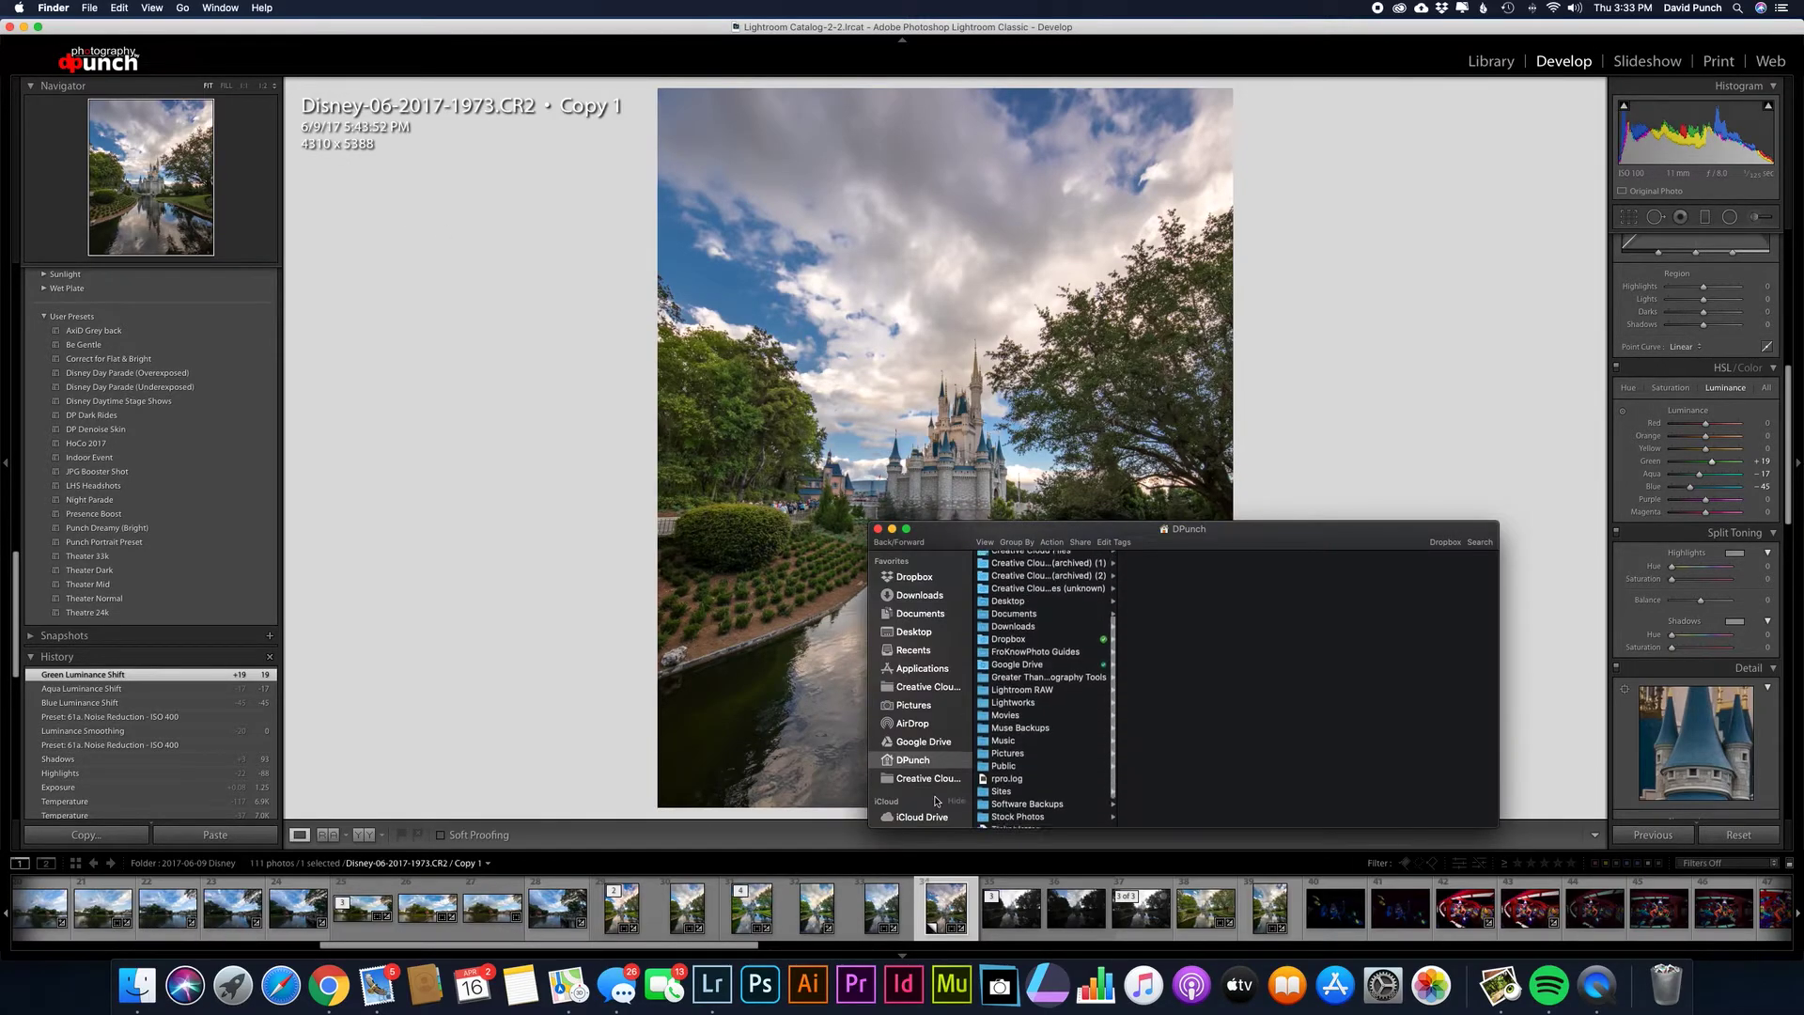
{"action": "left_click", "coordinate": [921, 801]}
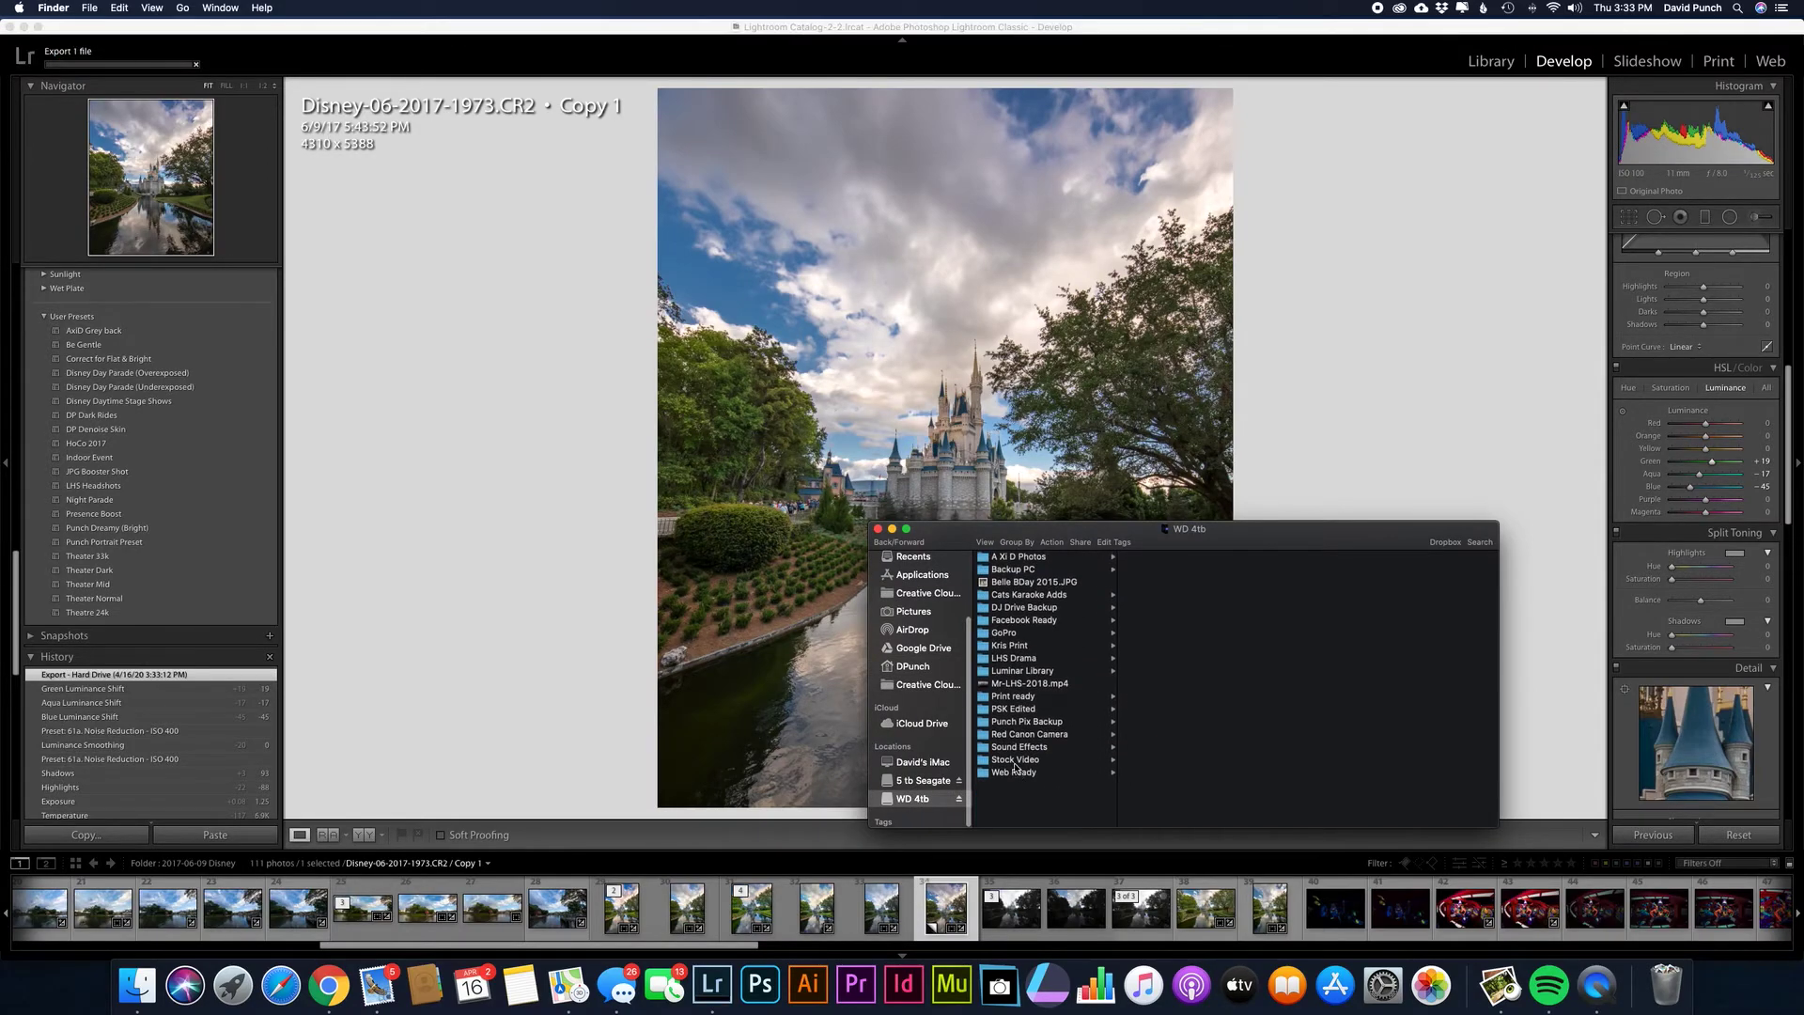
{"action": "left_click", "coordinate": [1024, 624]}
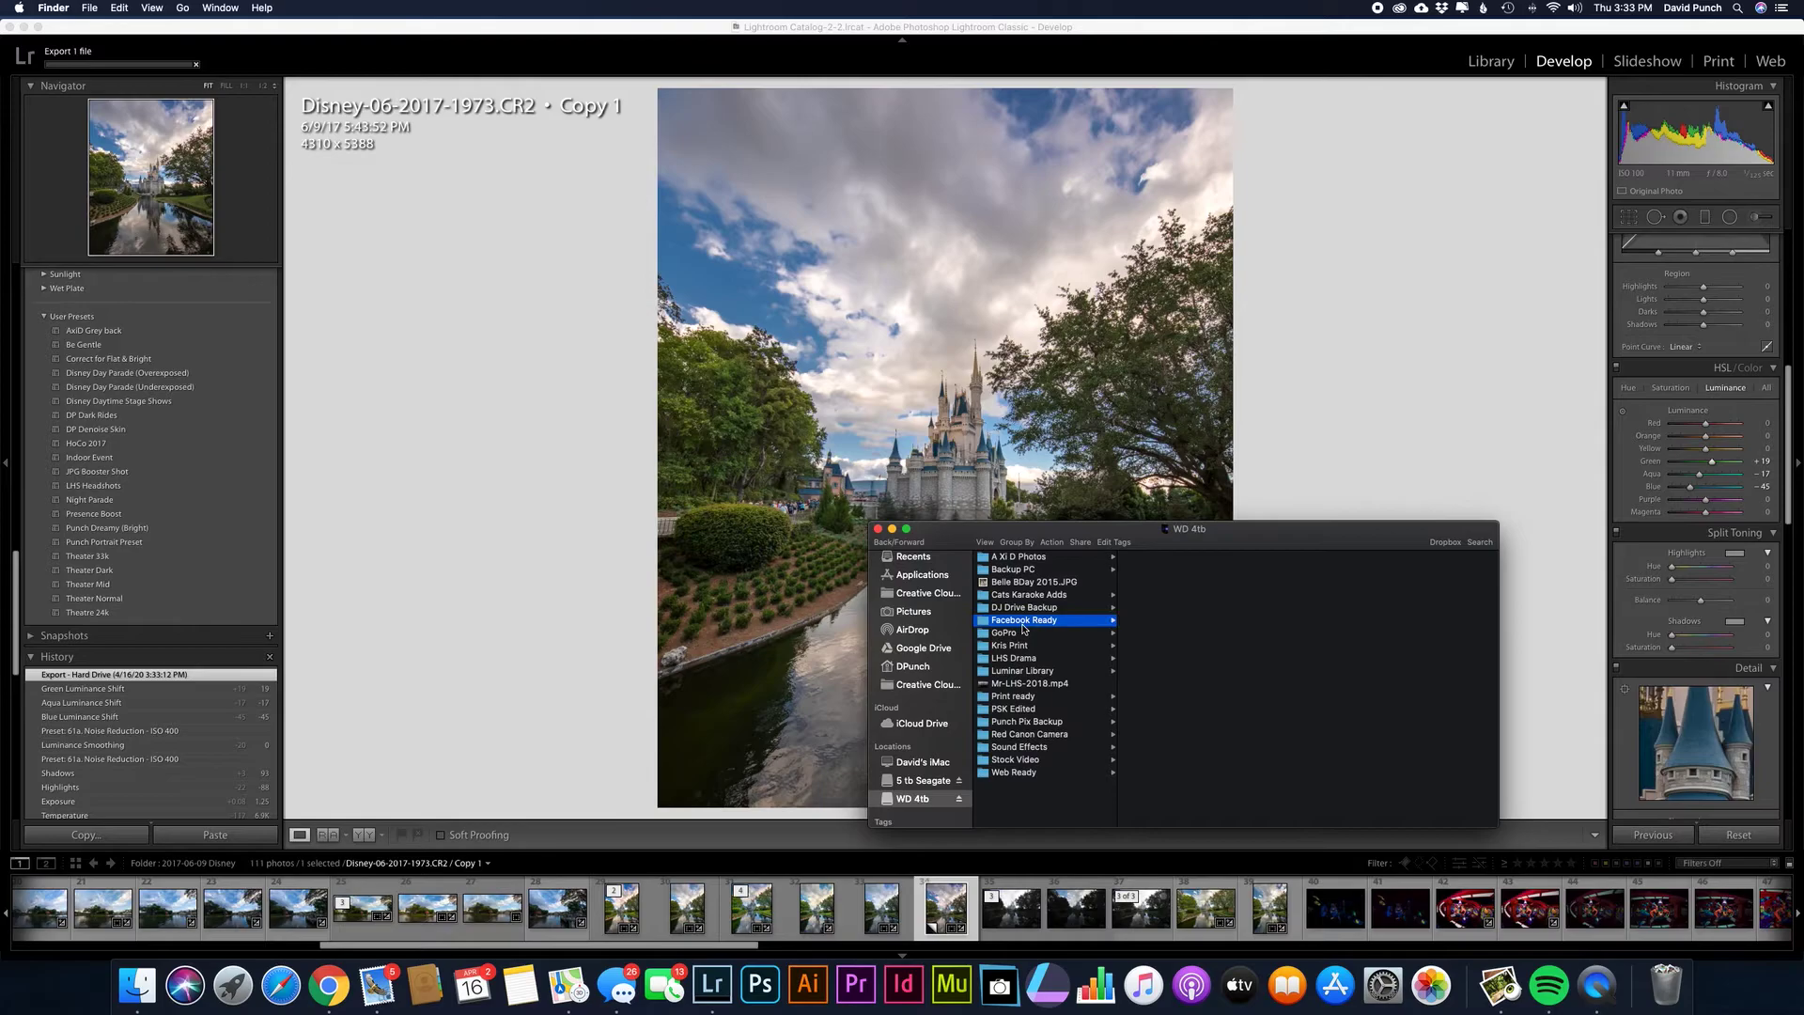
{"action": "scroll", "coordinate": [1180, 770], "scroll_direction": "down", "scroll_amount": 15}
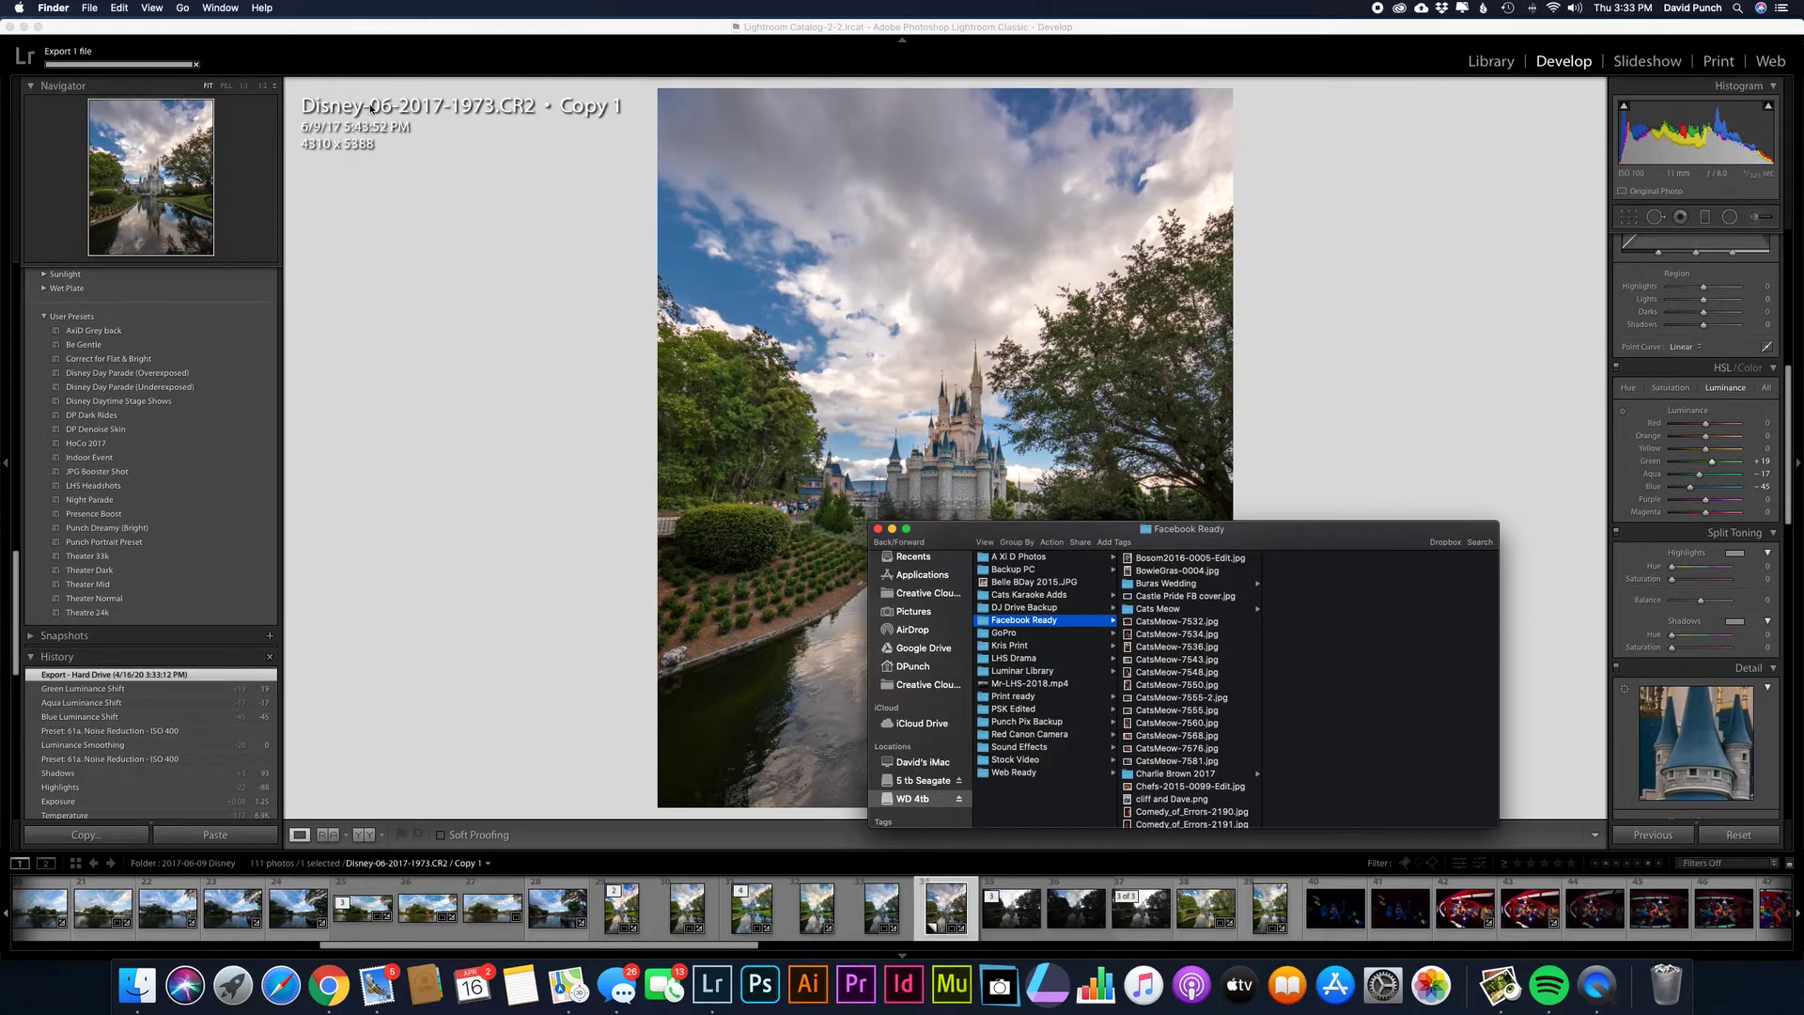
{"action": "scroll", "coordinate": [1173, 751], "scroll_direction": "down", "scroll_amount": 6}
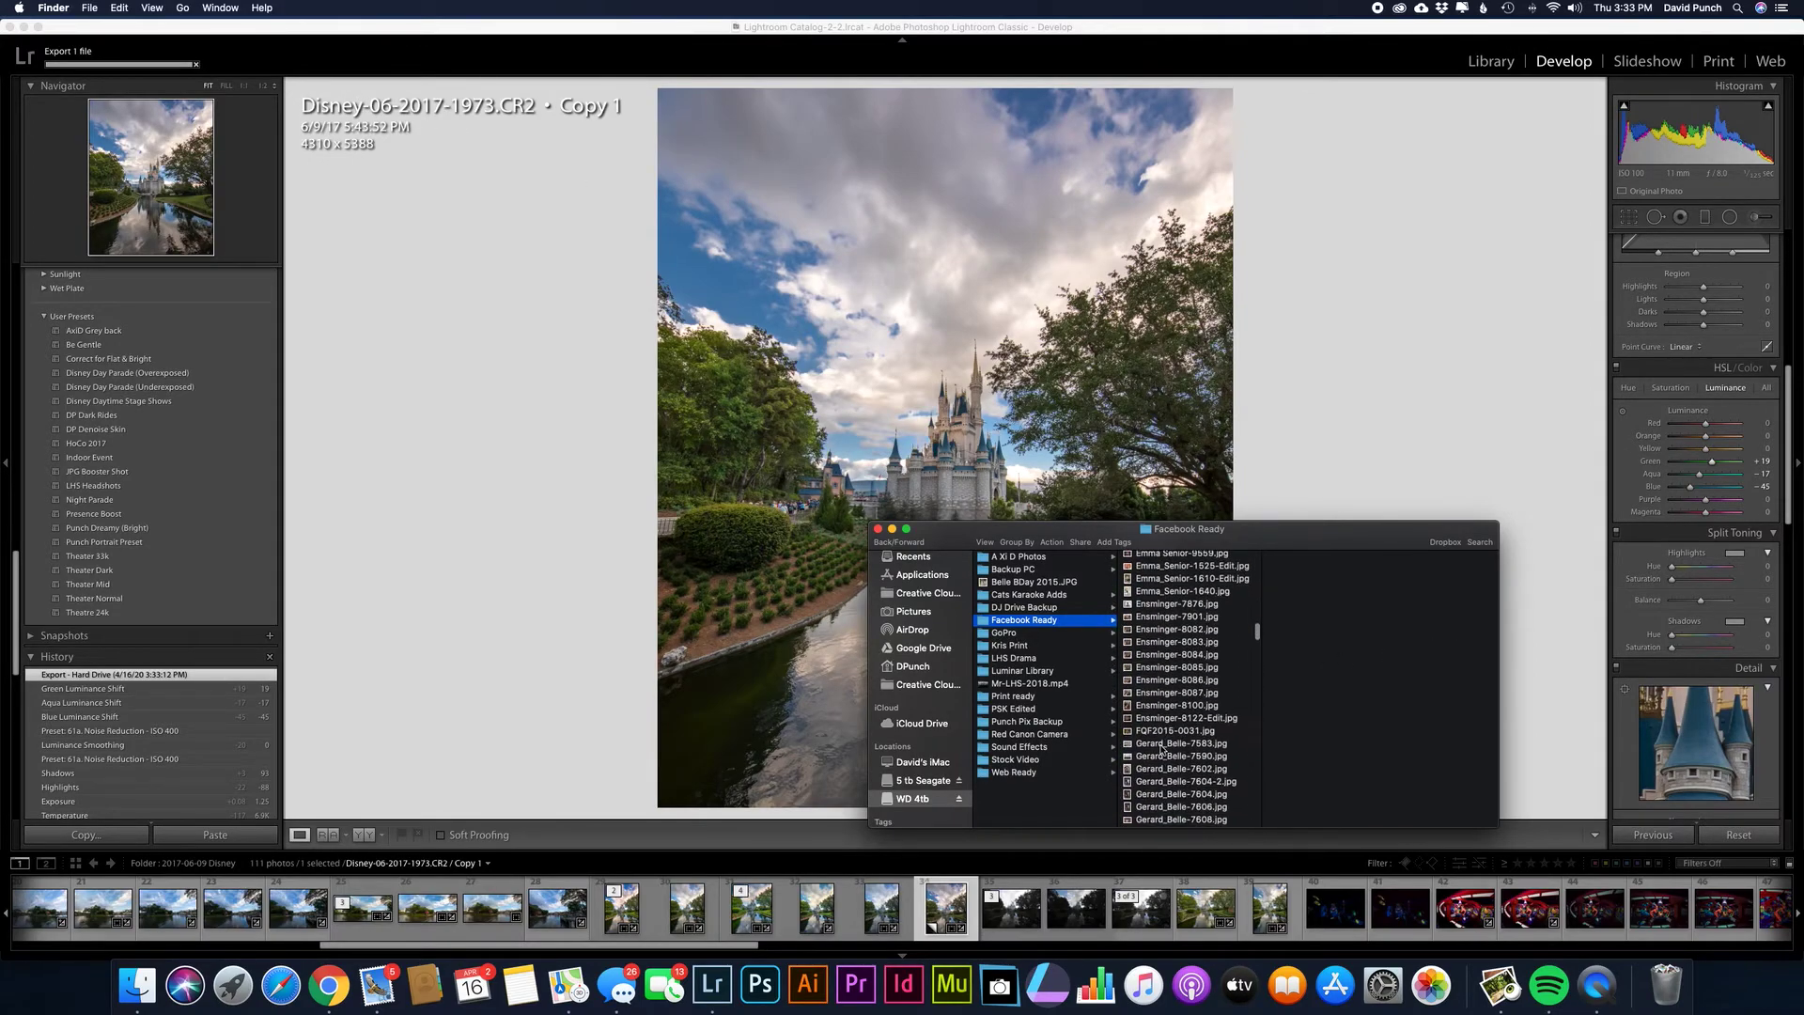
{"action": "scroll", "coordinate": [1173, 752], "scroll_direction": "up", "scroll_amount": 6}
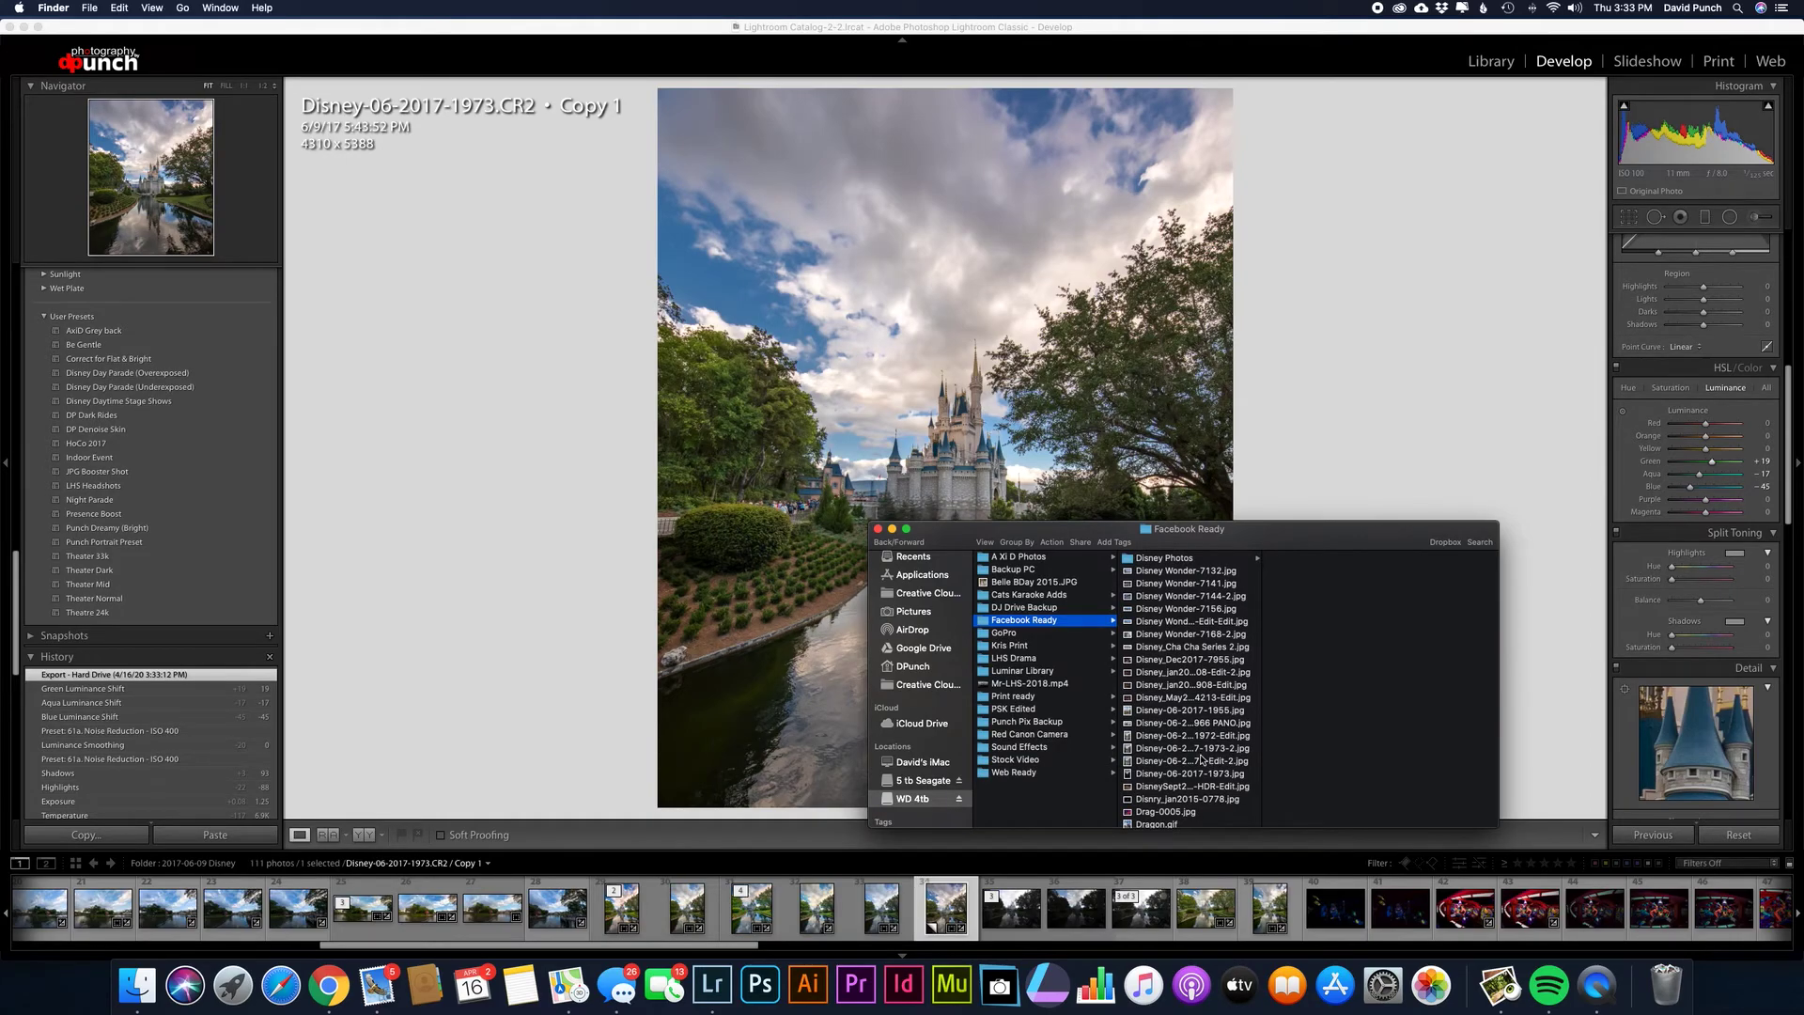
{"action": "left_click", "coordinate": [1199, 750]}
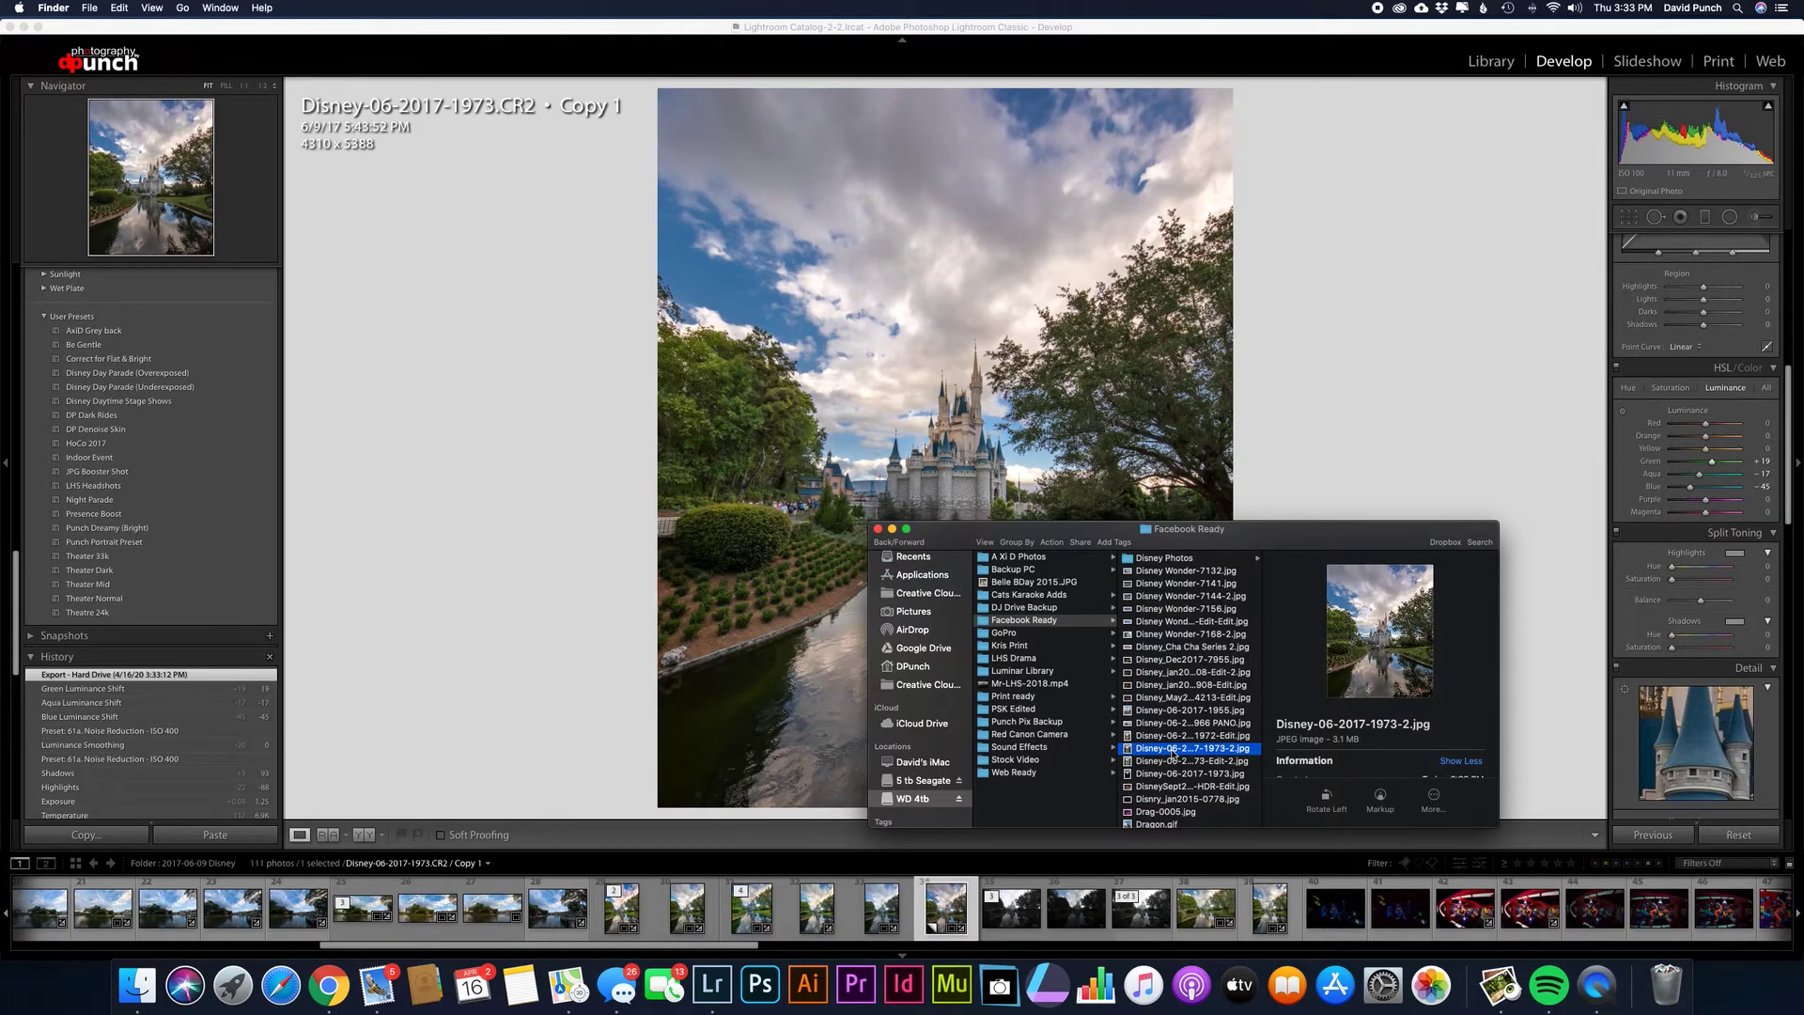
{"action": "scroll", "coordinate": [1172, 754], "scroll_direction": "down", "scroll_amount": 3}
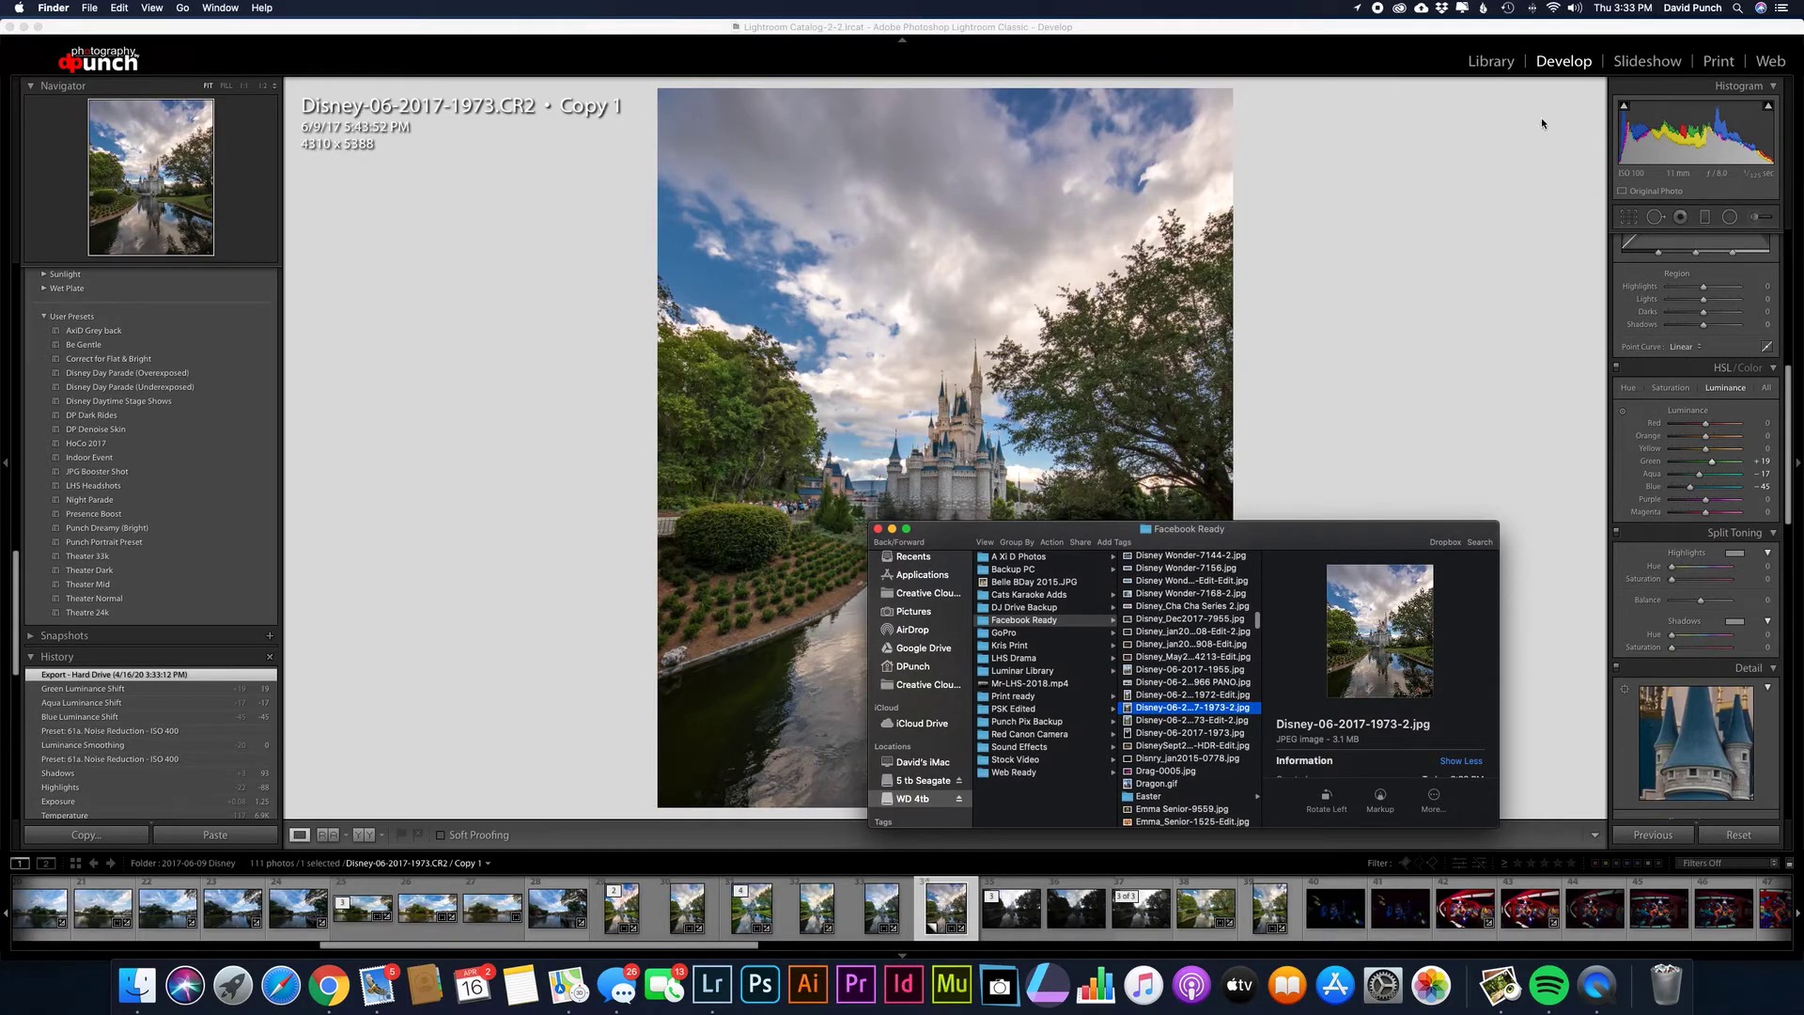
- Return to Lightroom Classic and examine the castle photo's metadata in the Library module
{"action": "left_click", "coordinate": [1490, 62]}
{"action": "left_click", "coordinate": [1490, 62]}
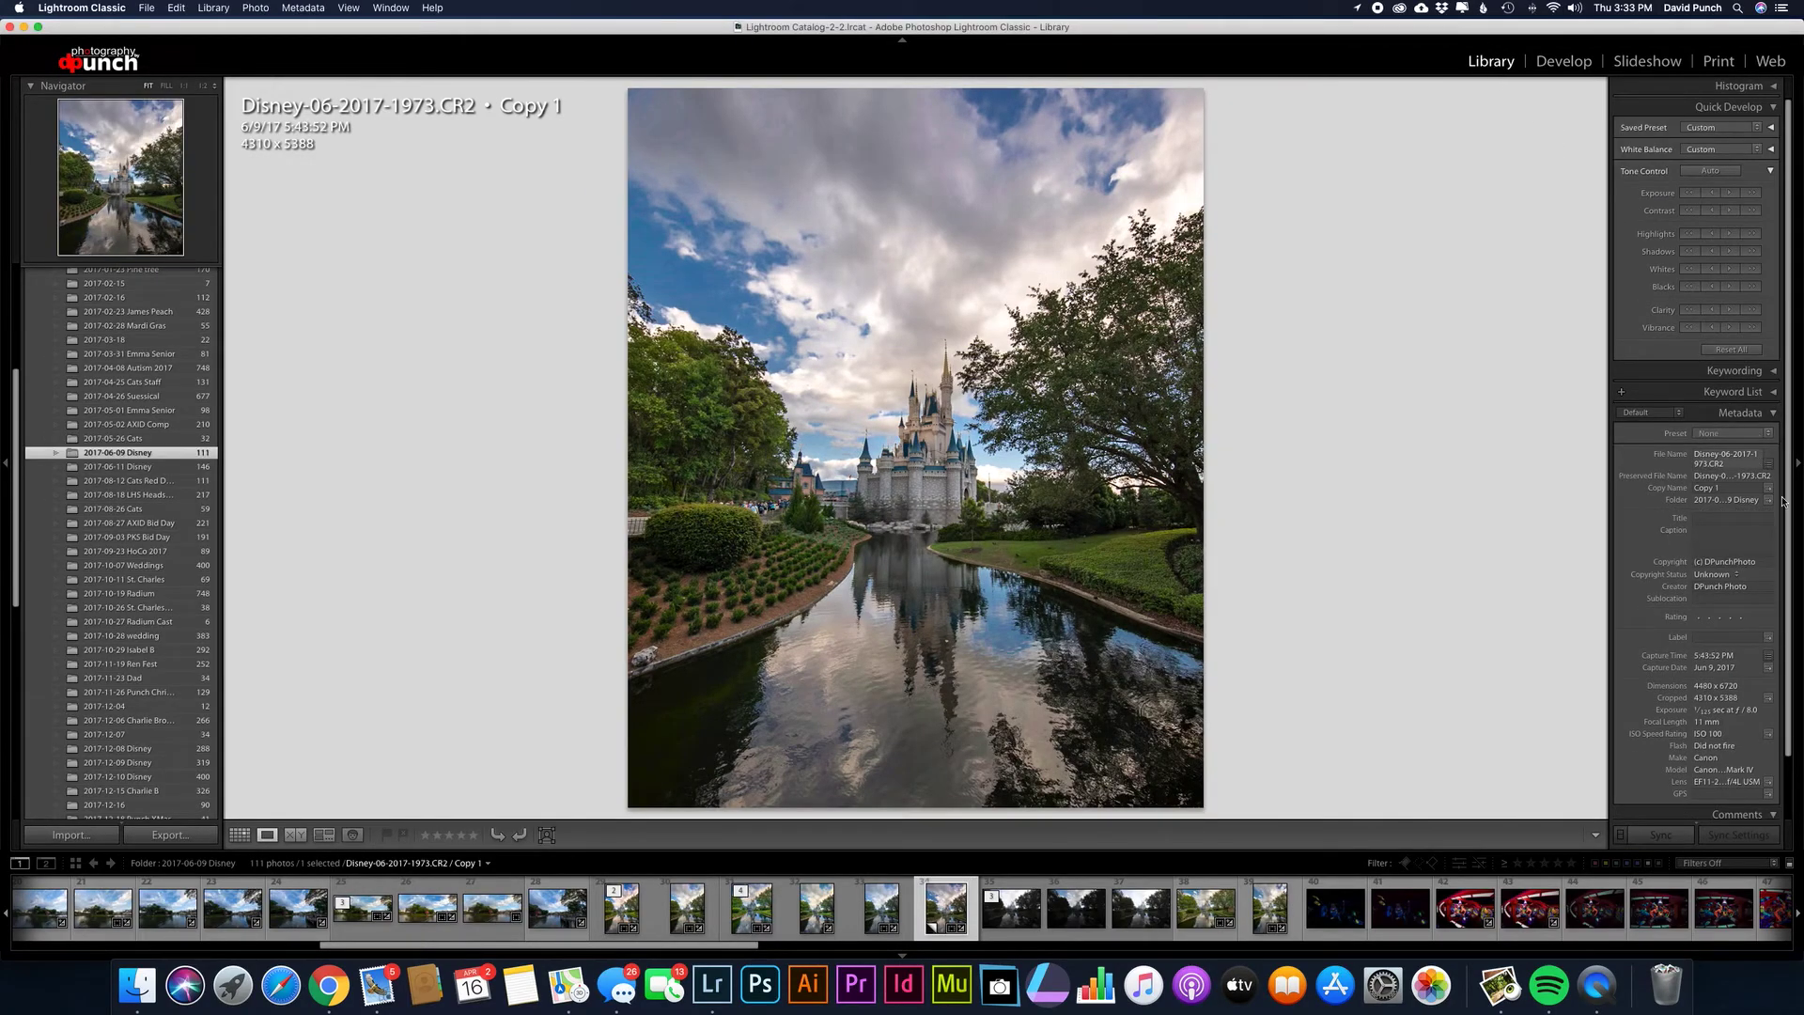
{"action": "scroll", "coordinate": [1790, 695], "scroll_direction": "down", "scroll_amount": 2}
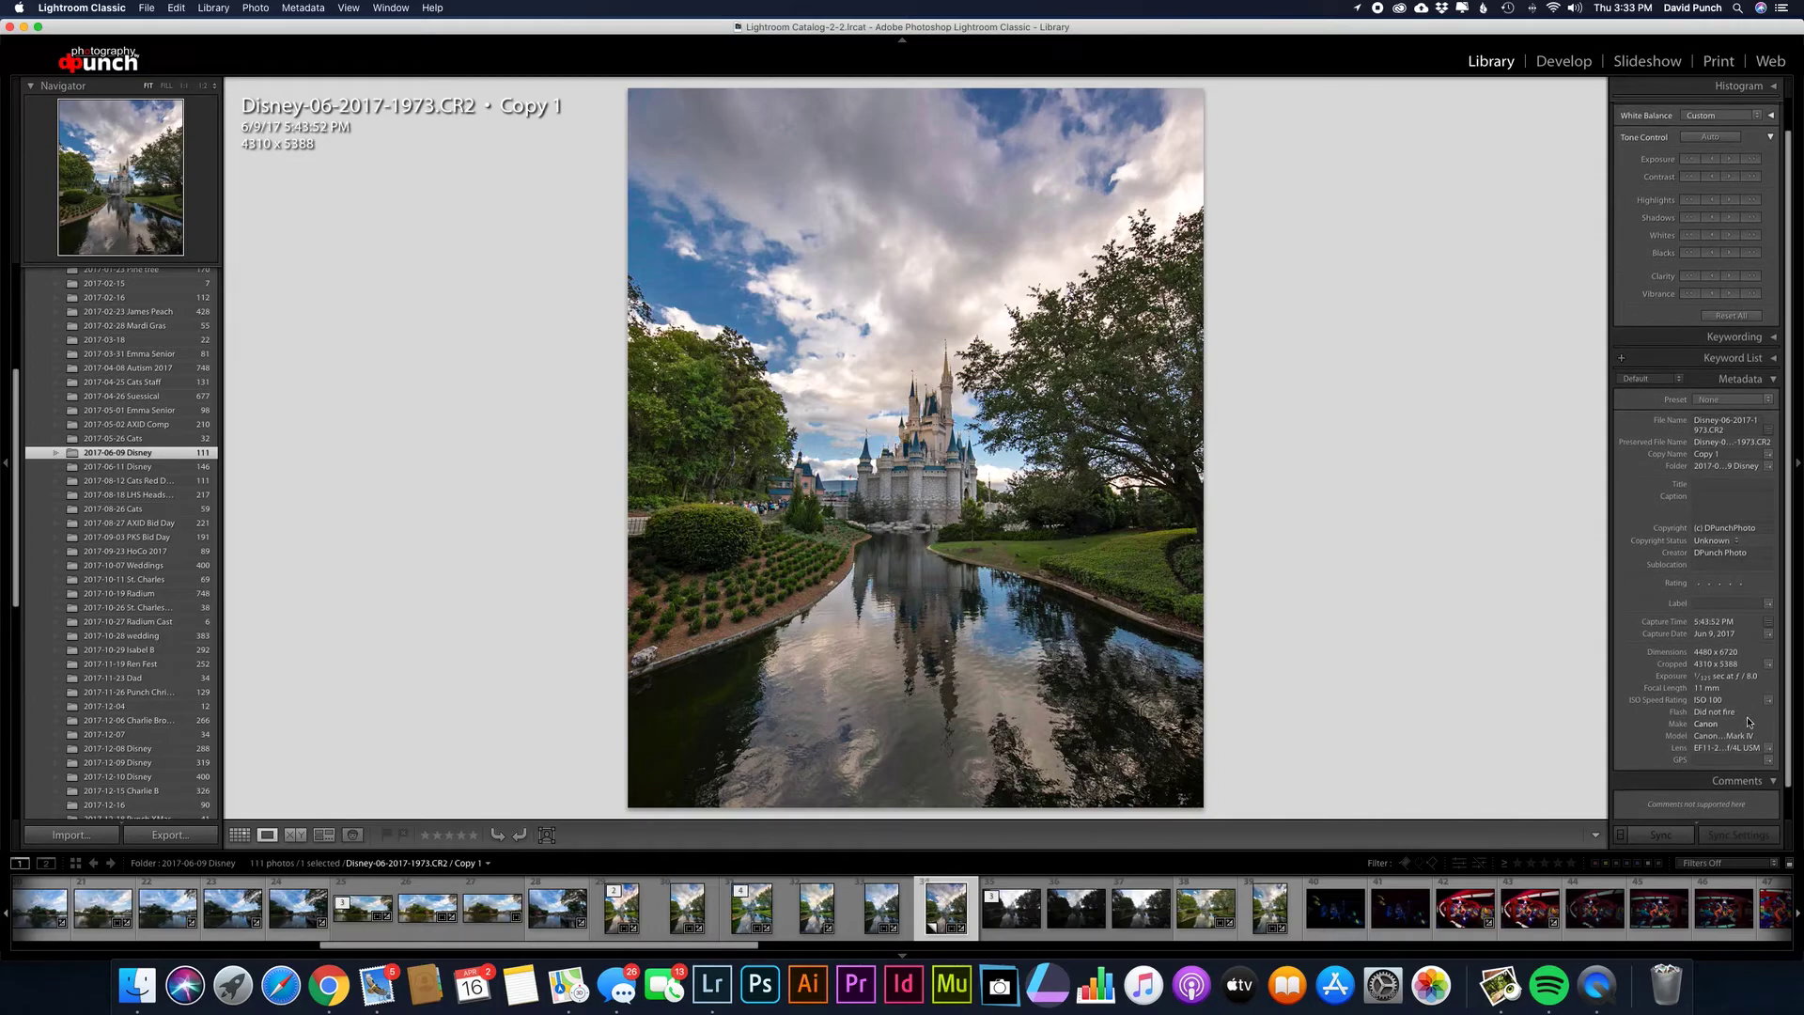
- Show the castle photo's original CR2 file in Finder and open its file information
{"action": "right_click", "coordinate": [937, 913]}
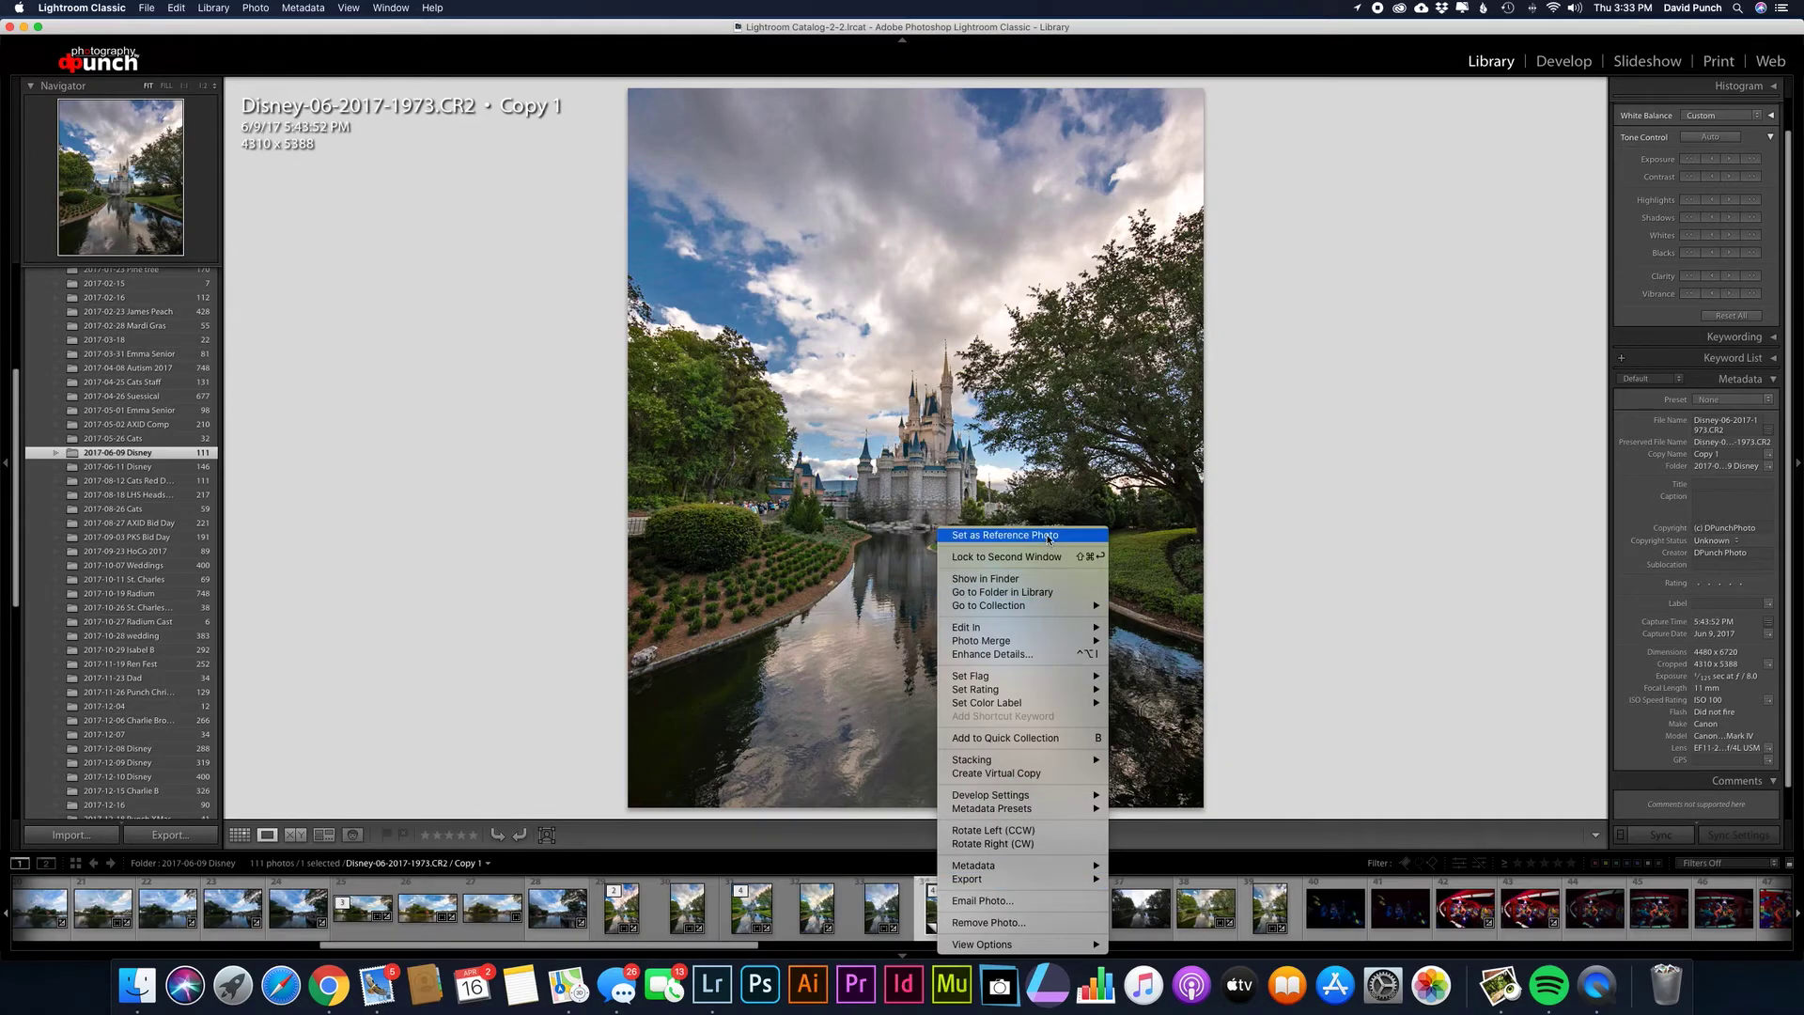
{"action": "left_click", "coordinate": [1043, 578]}
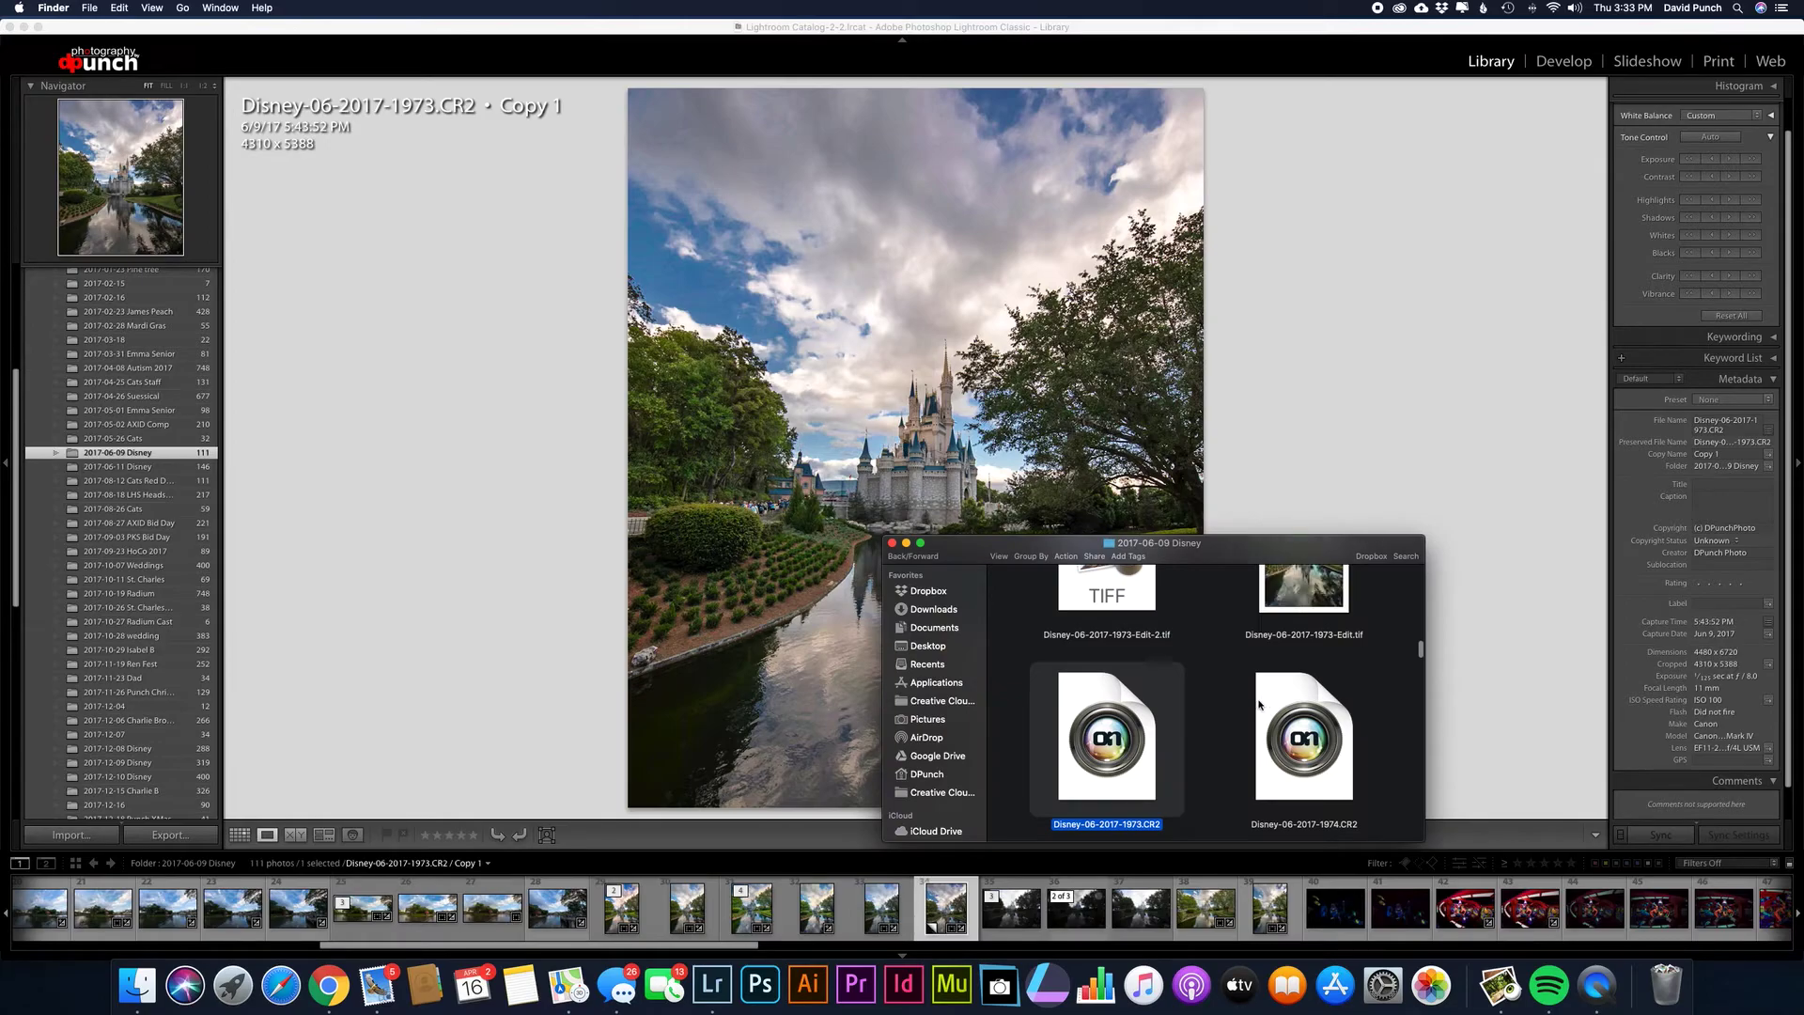
{"action": "right_click", "coordinate": [1126, 754]}
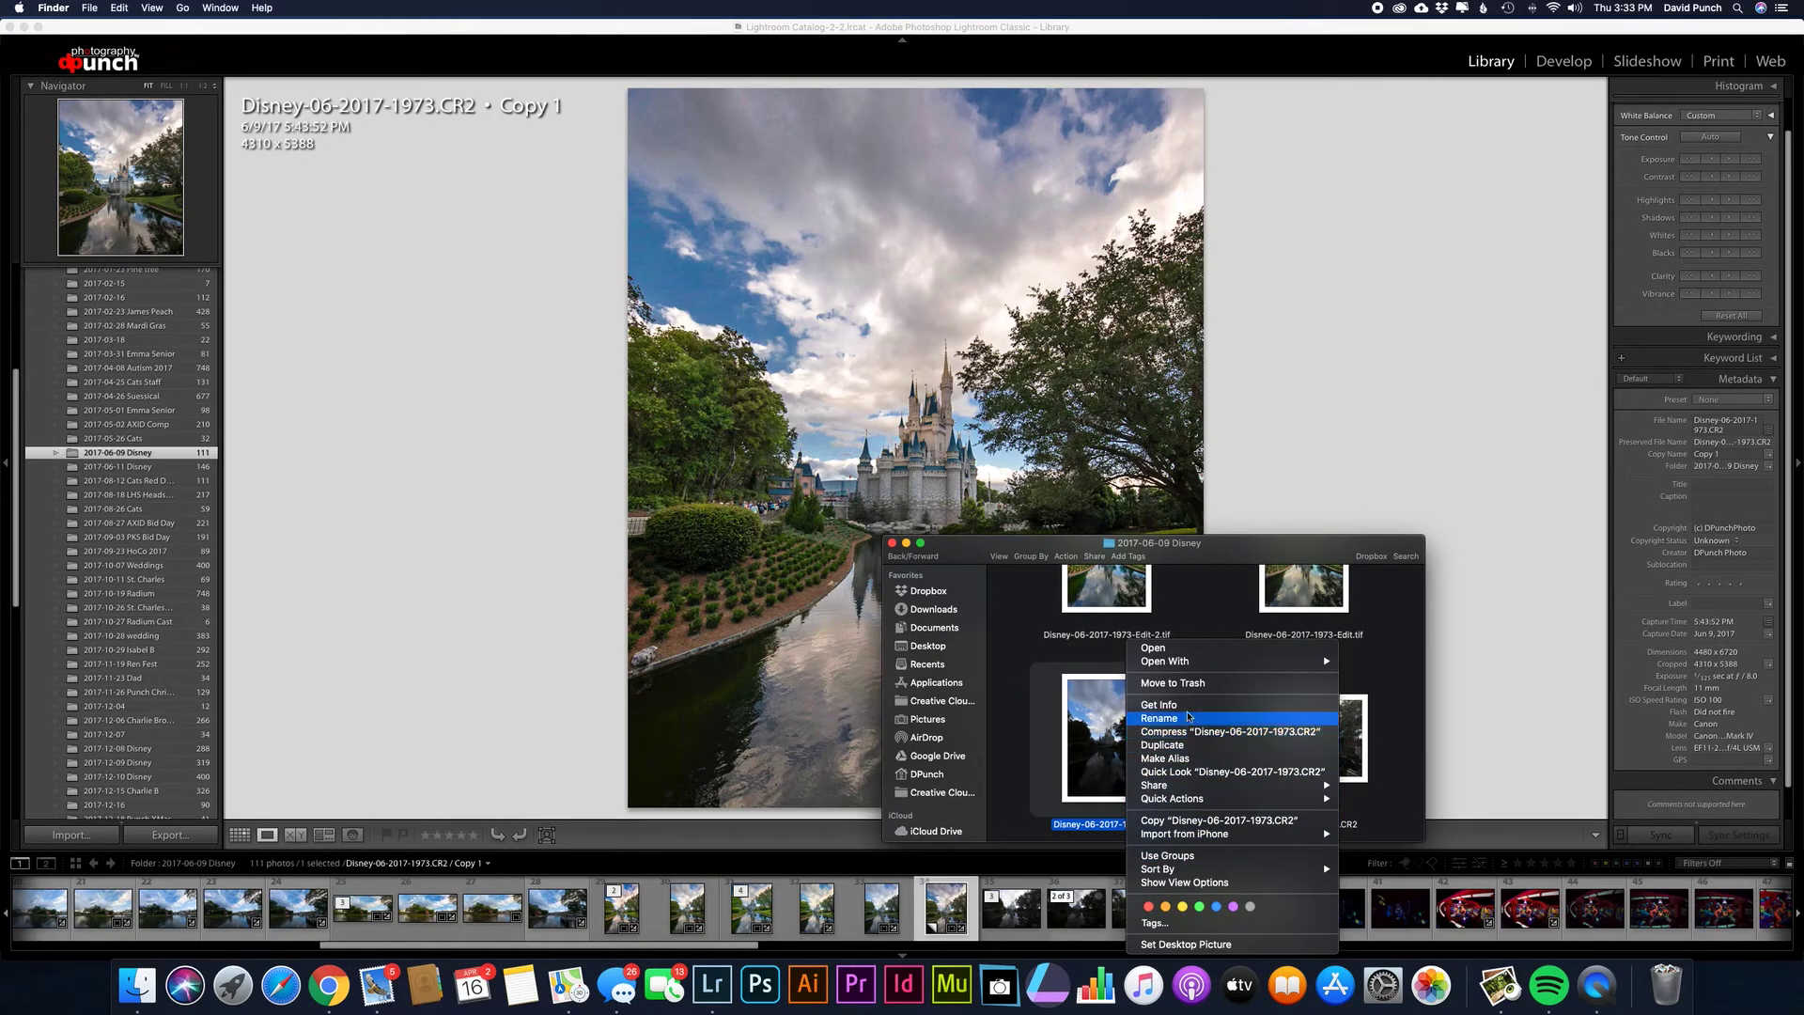
{"action": "left_click", "coordinate": [1165, 705]}
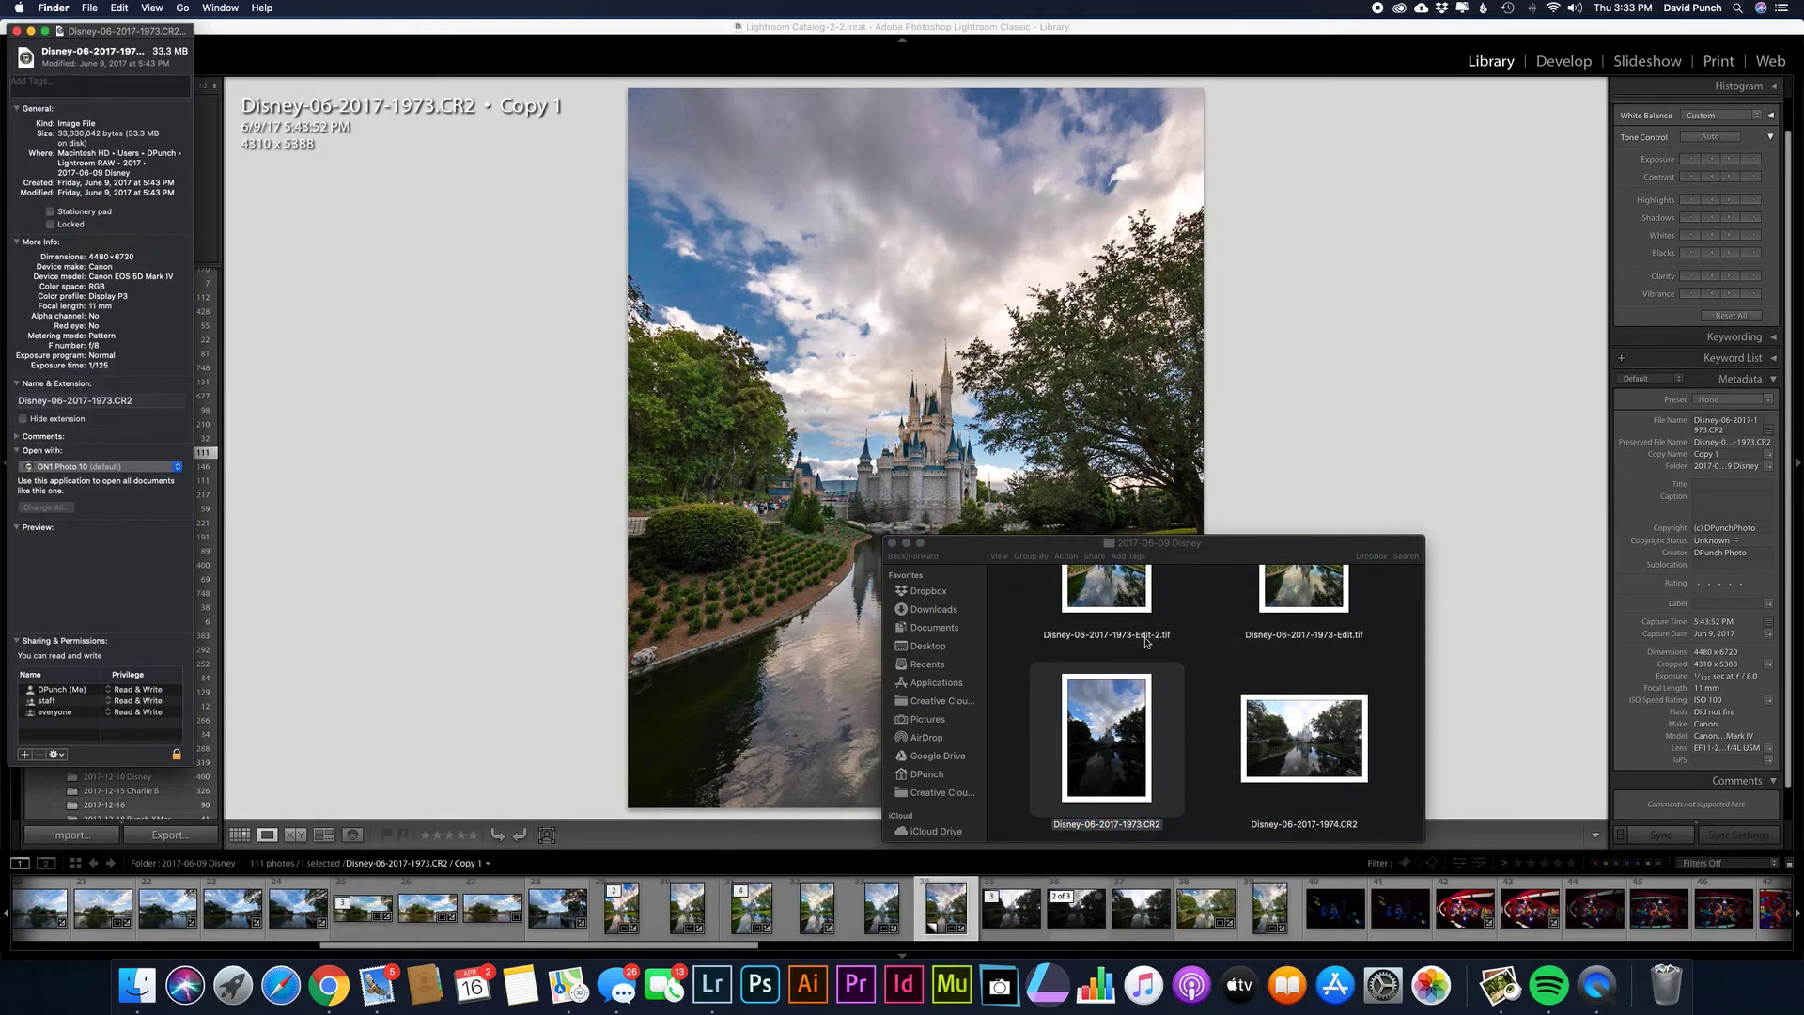
- Examine the original CR2's size and dimensions in its information window, and close that window and the 2017-06-09 Disney folder
{"action": "left_click_drag", "start_coordinate": [117, 31], "coordinate": [758, 118]}
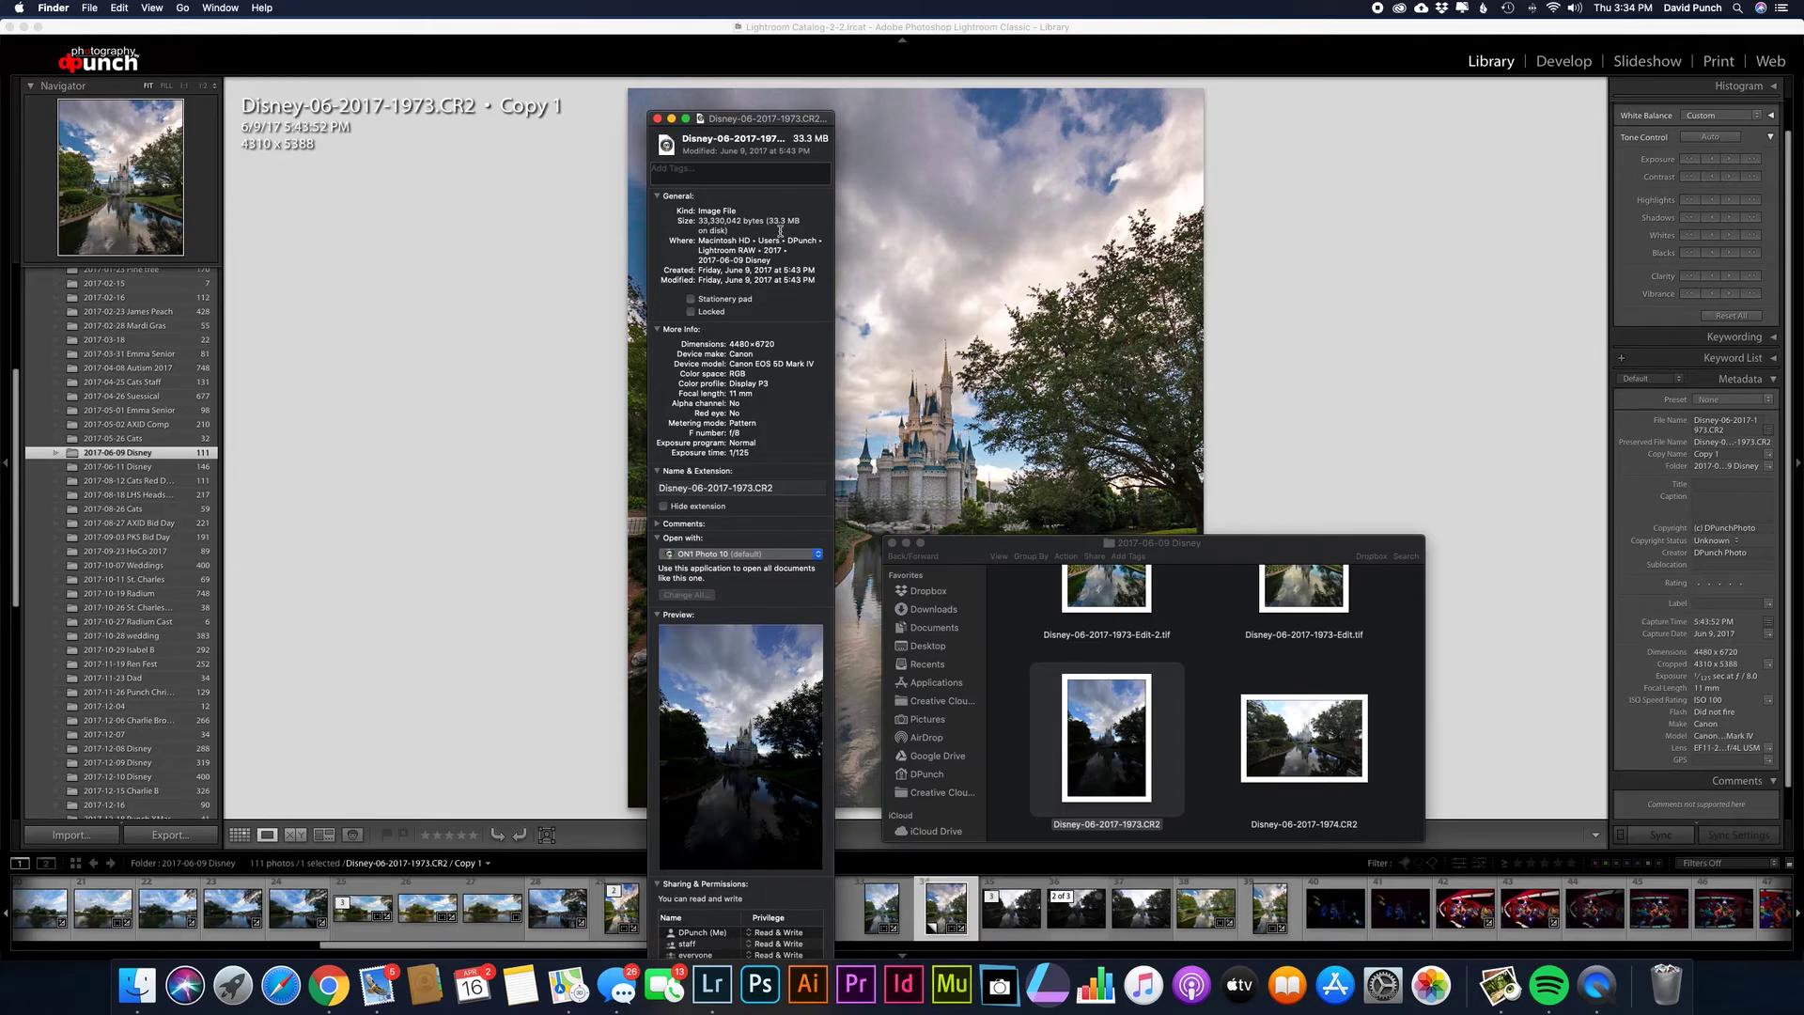
{"action": "left_click", "coordinate": [658, 119]}
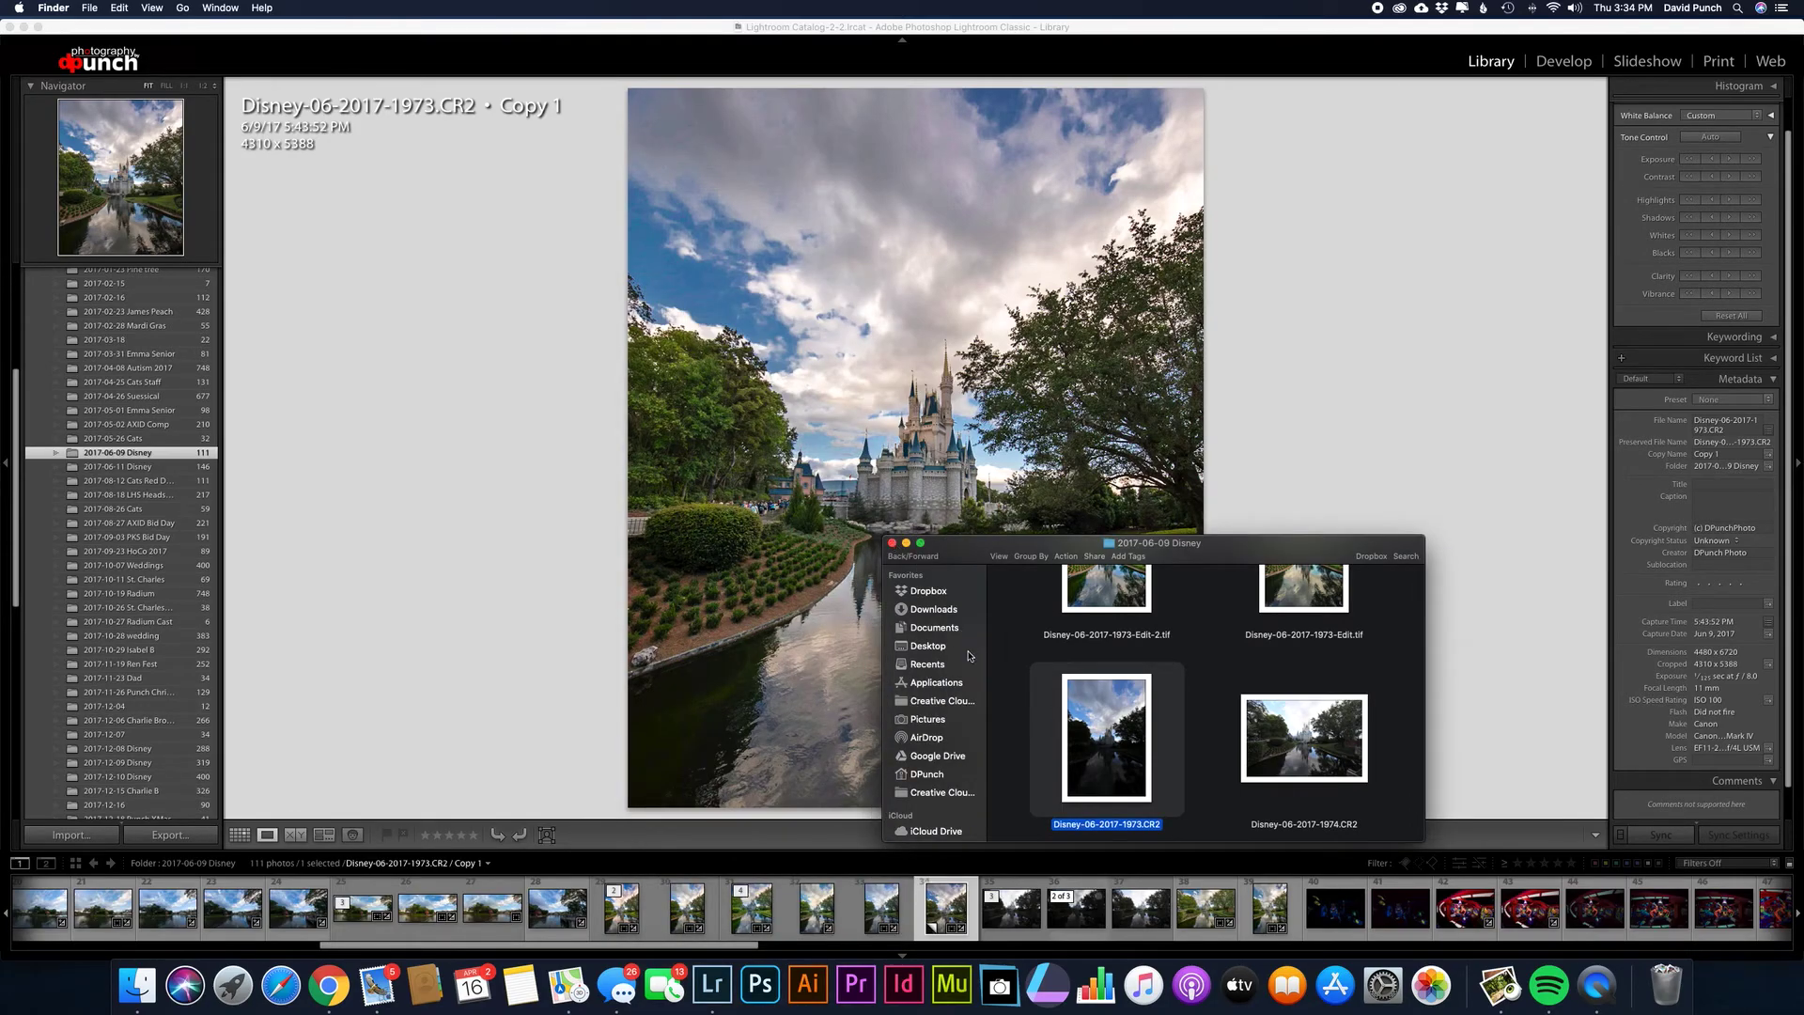
{"action": "left_click", "coordinate": [893, 542]}
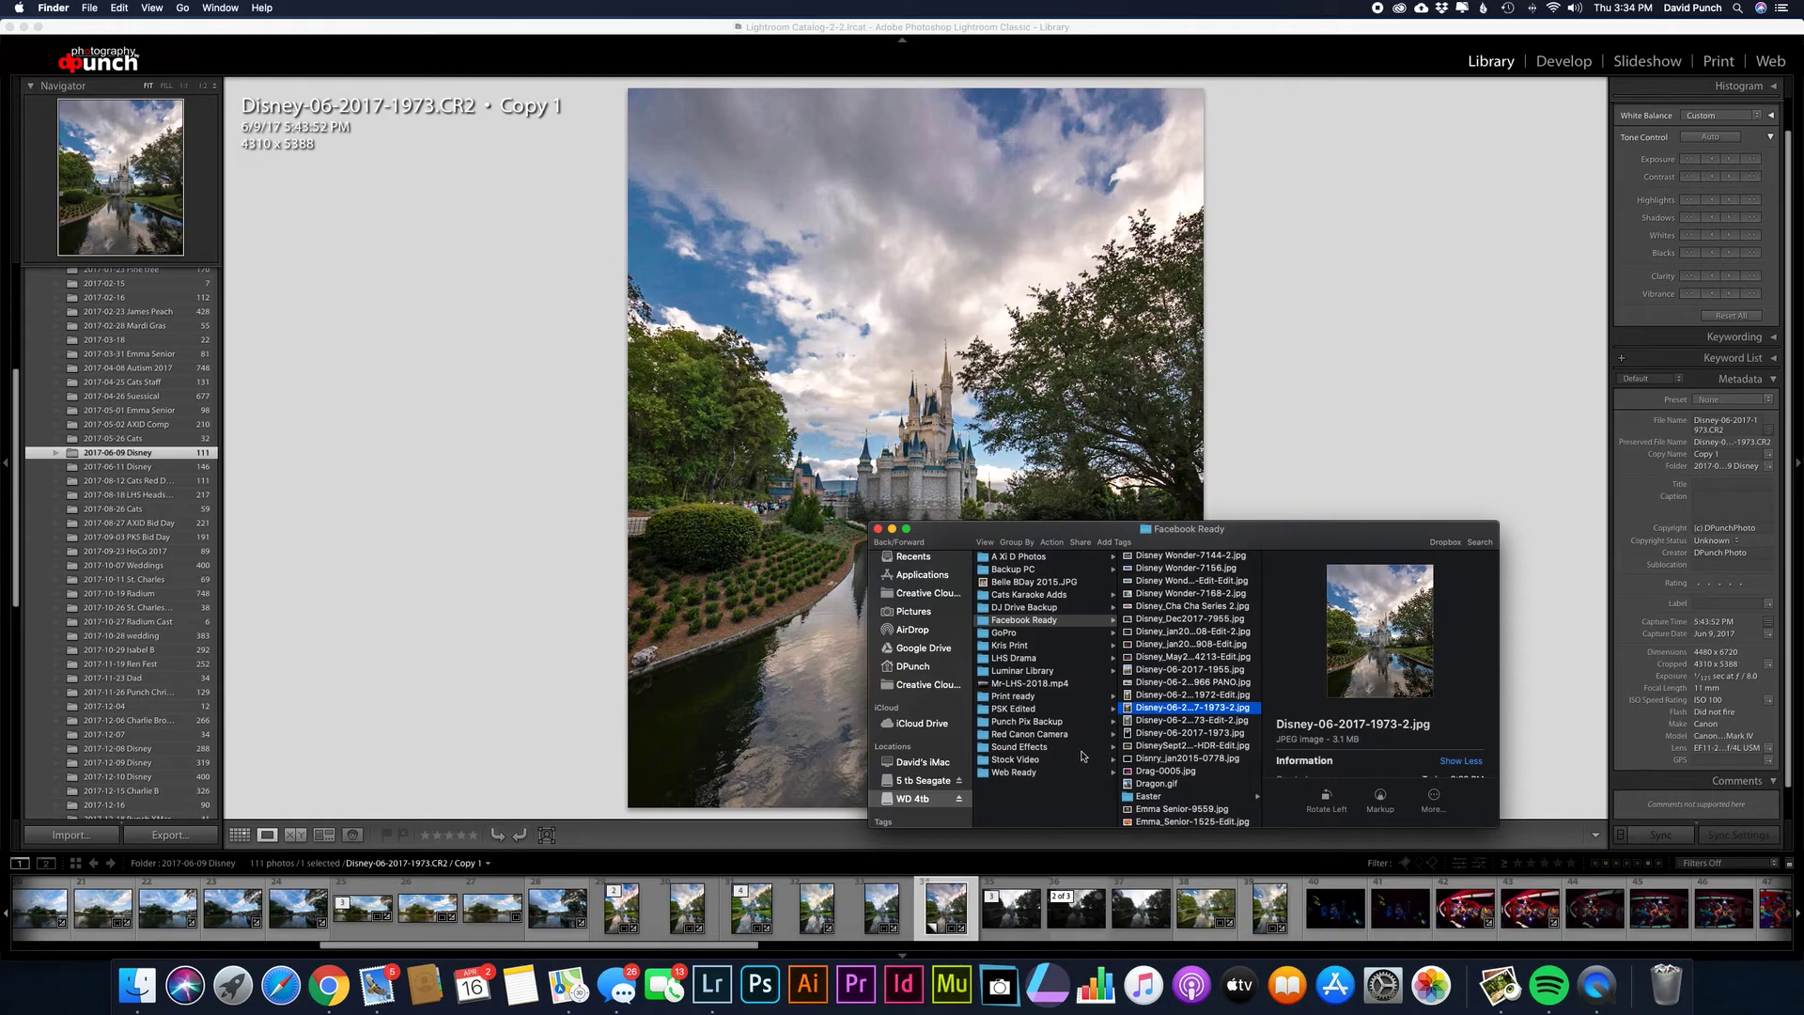
{"action": "scroll", "coordinate": [1368, 747], "scroll_direction": "down", "scroll_amount": 2}
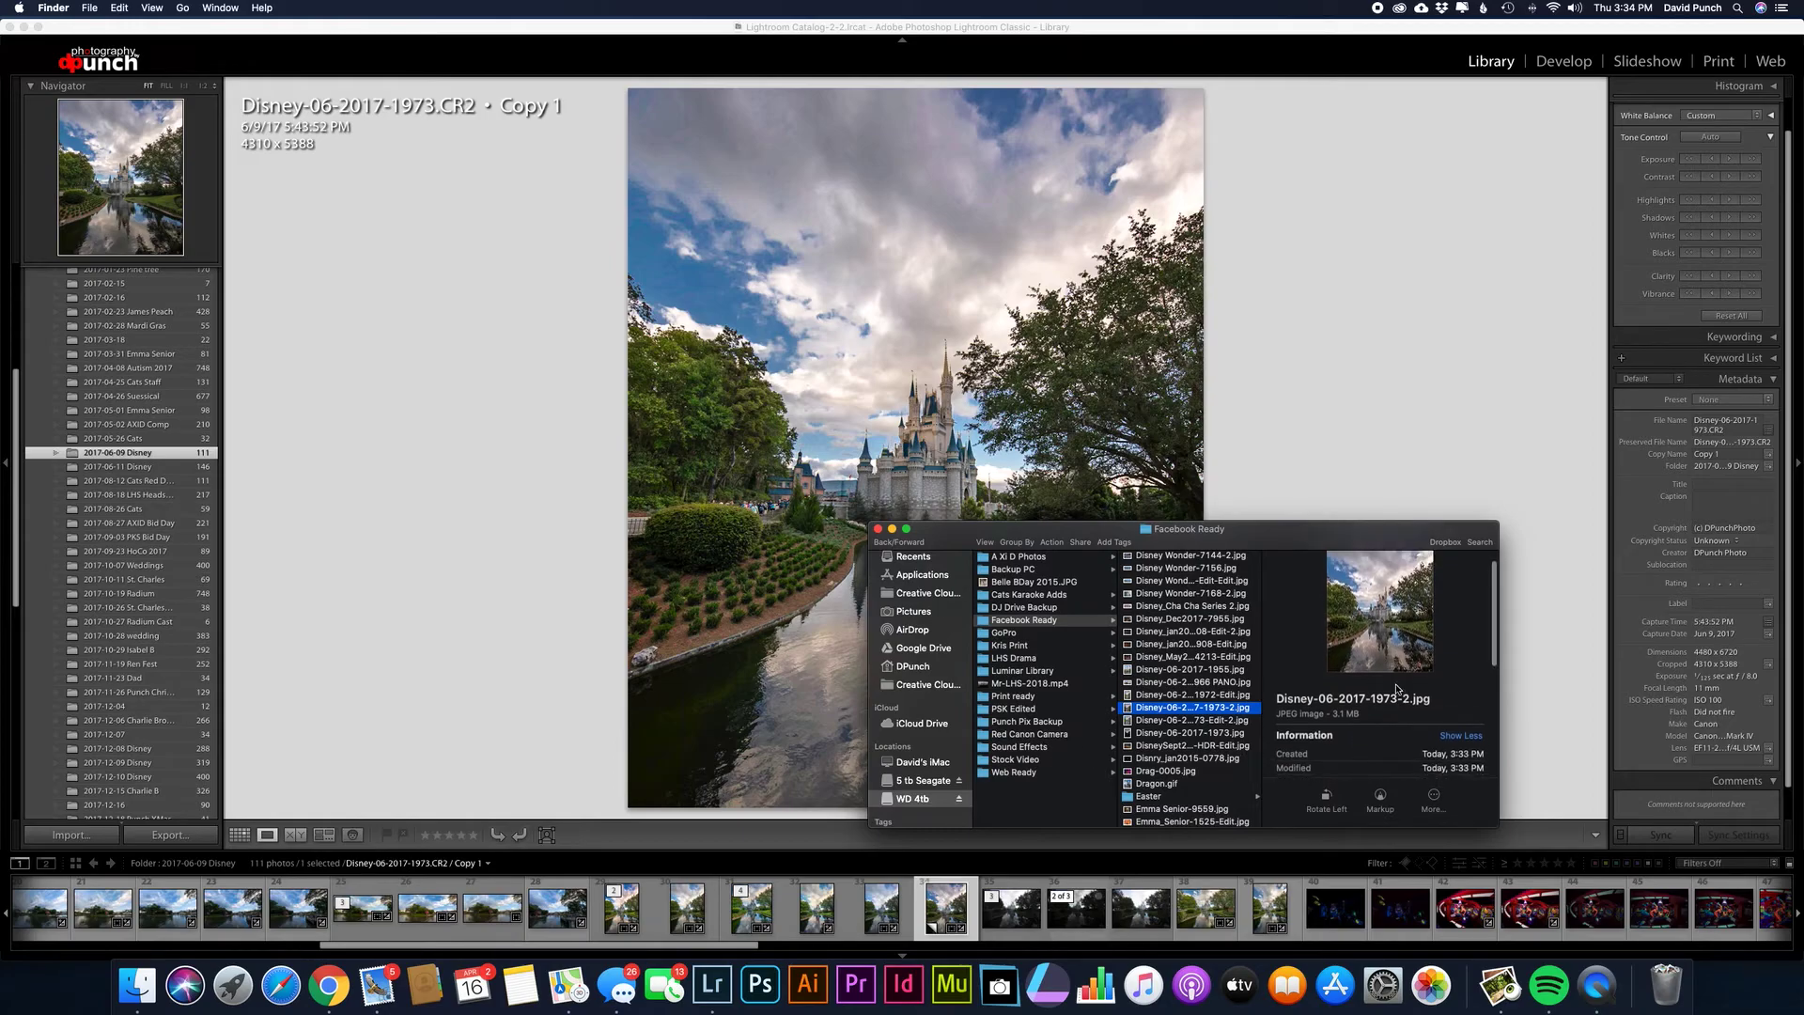
{"action": "scroll", "coordinate": [1421, 696], "scroll_direction": "up", "scroll_amount": 1}
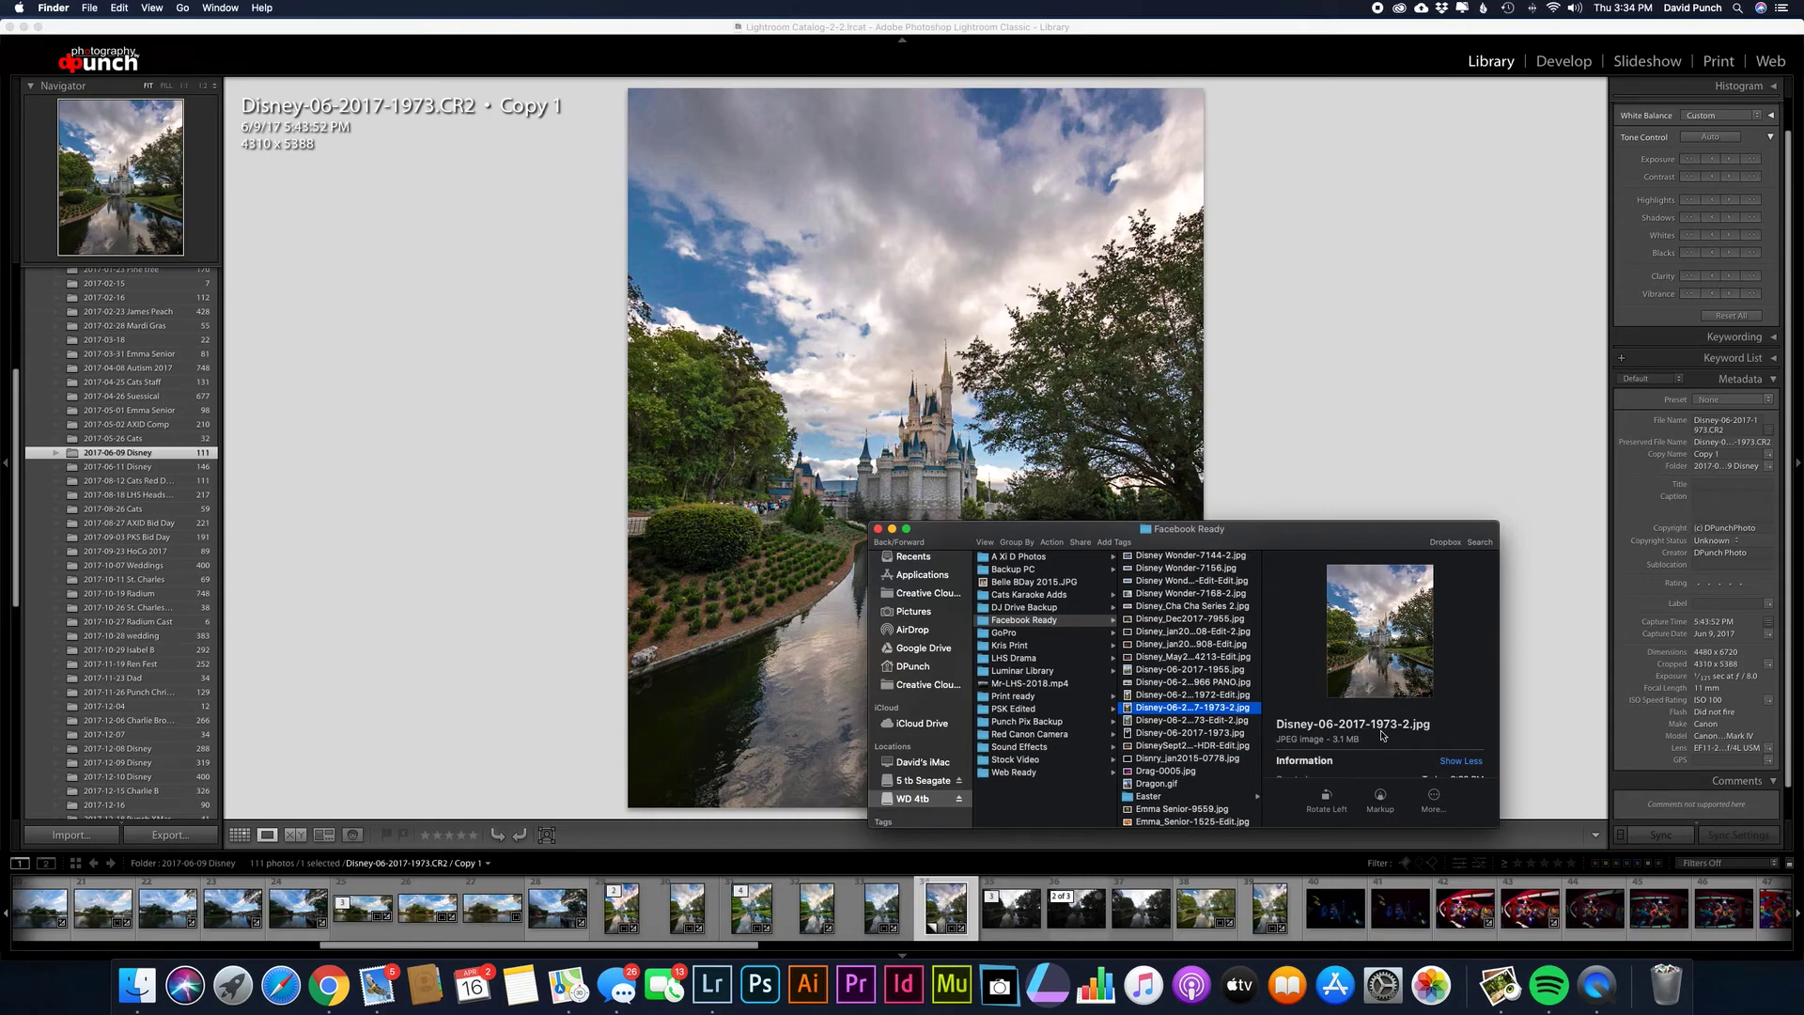
{"action": "scroll", "coordinate": [1382, 735], "scroll_direction": "down", "scroll_amount": 5}
{"action": "scroll", "coordinate": [1385, 724], "scroll_direction": "up", "scroll_amount": 4}
{"action": "scroll", "coordinate": [1385, 724], "scroll_direction": "down", "scroll_amount": 5}
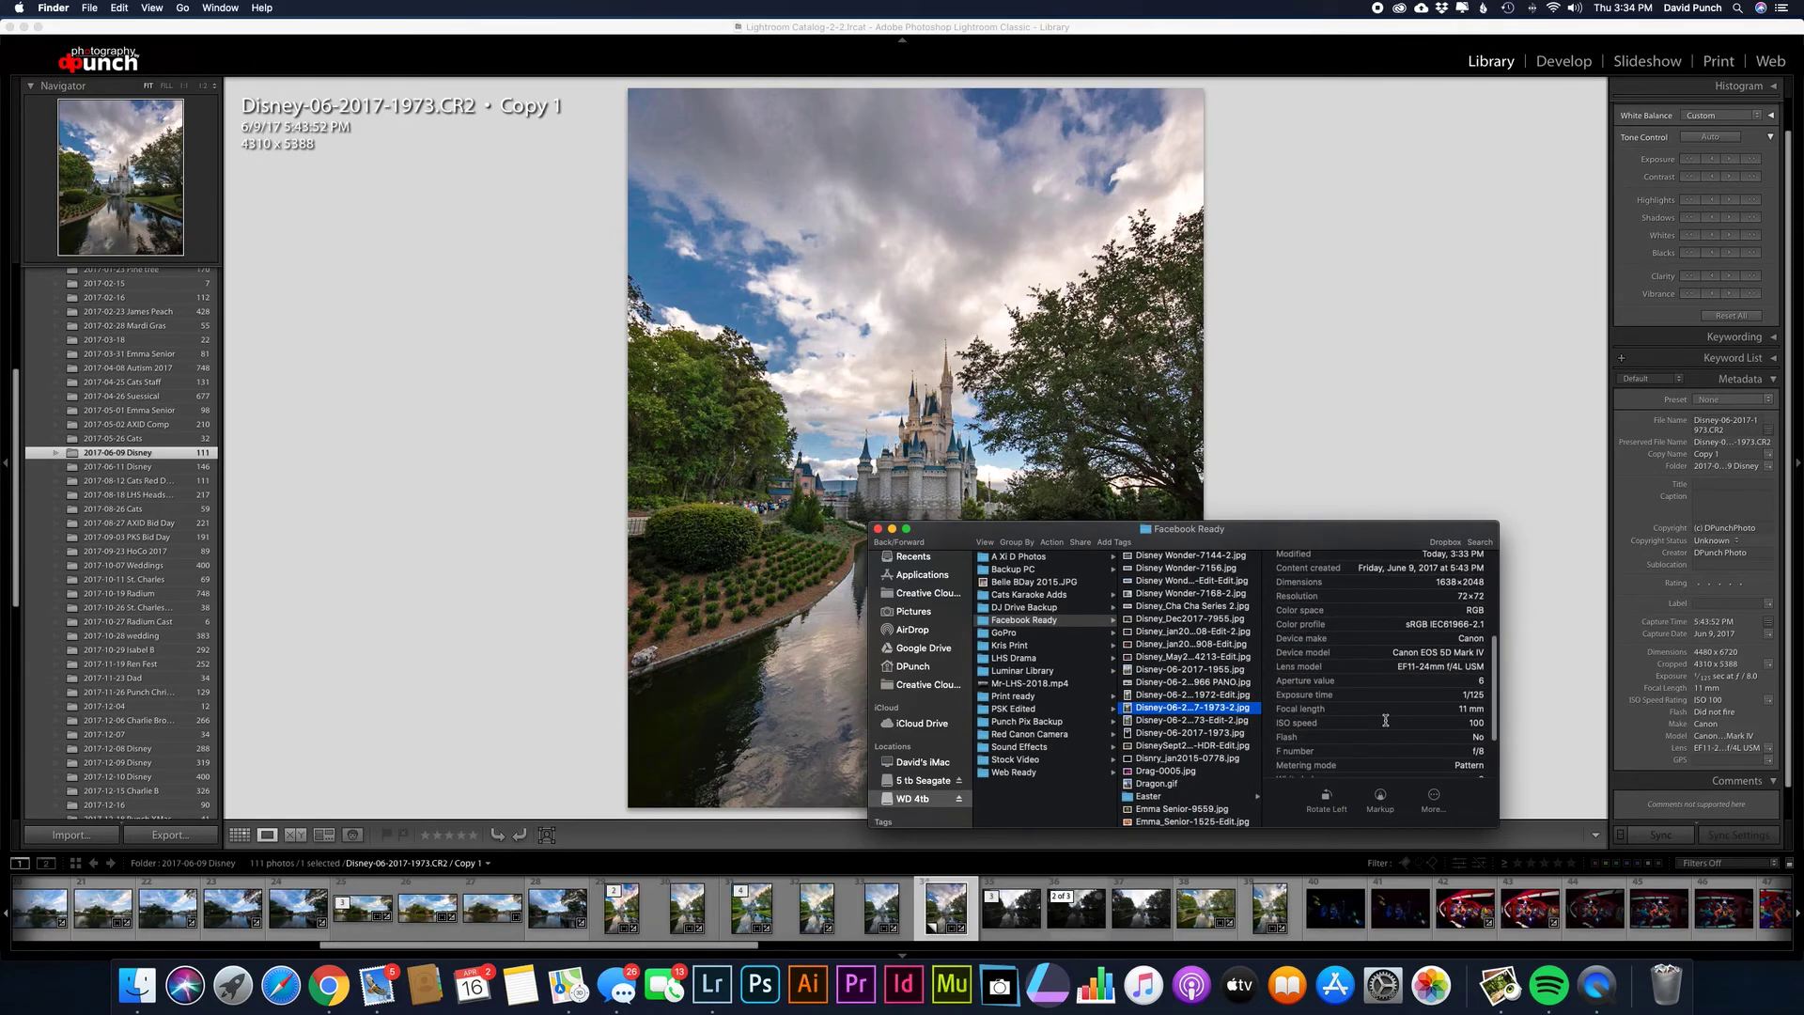
{"action": "scroll", "coordinate": [1386, 720], "scroll_direction": "up", "scroll_amount": 4}
{"action": "scroll", "coordinate": [1385, 724], "scroll_direction": "up", "scroll_amount": 1}
{"action": "scroll", "coordinate": [1385, 724], "scroll_direction": "down", "scroll_amount": 1}
{"action": "scroll", "coordinate": [1385, 723], "scroll_direction": "up", "scroll_amount": 1}
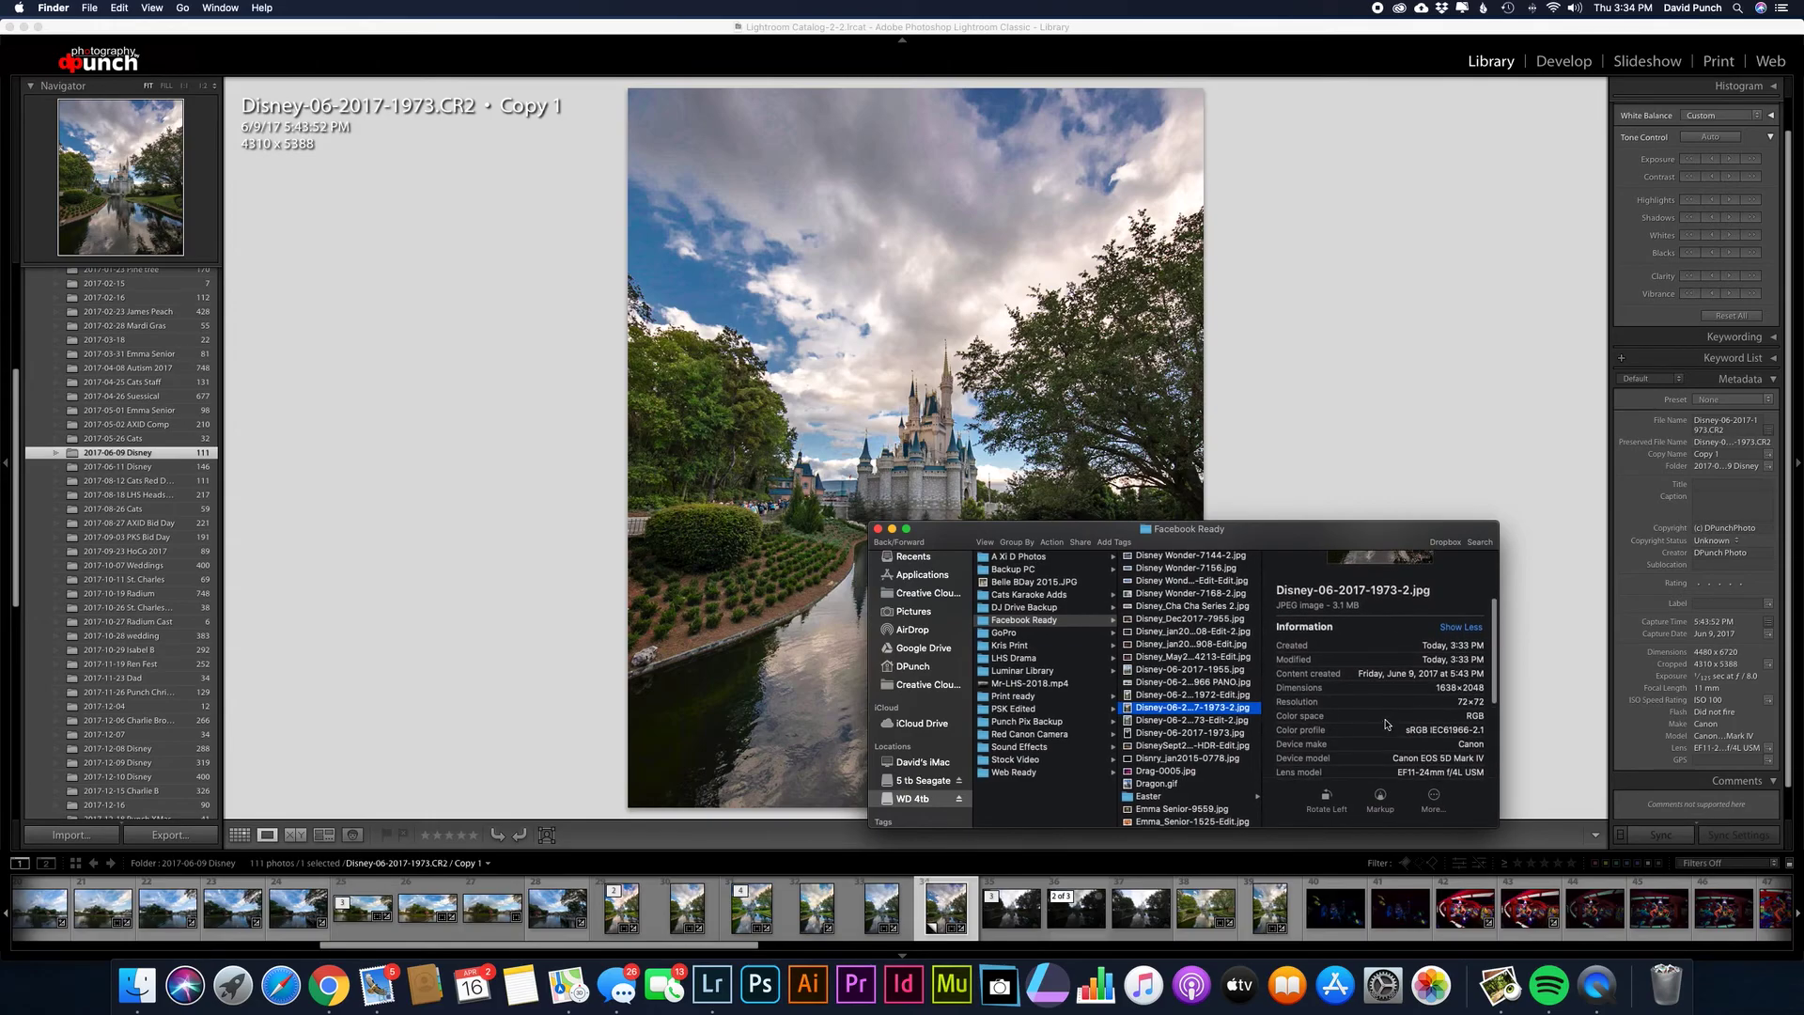
{"action": "scroll", "coordinate": [1385, 724], "scroll_direction": "up", "scroll_amount": 2}
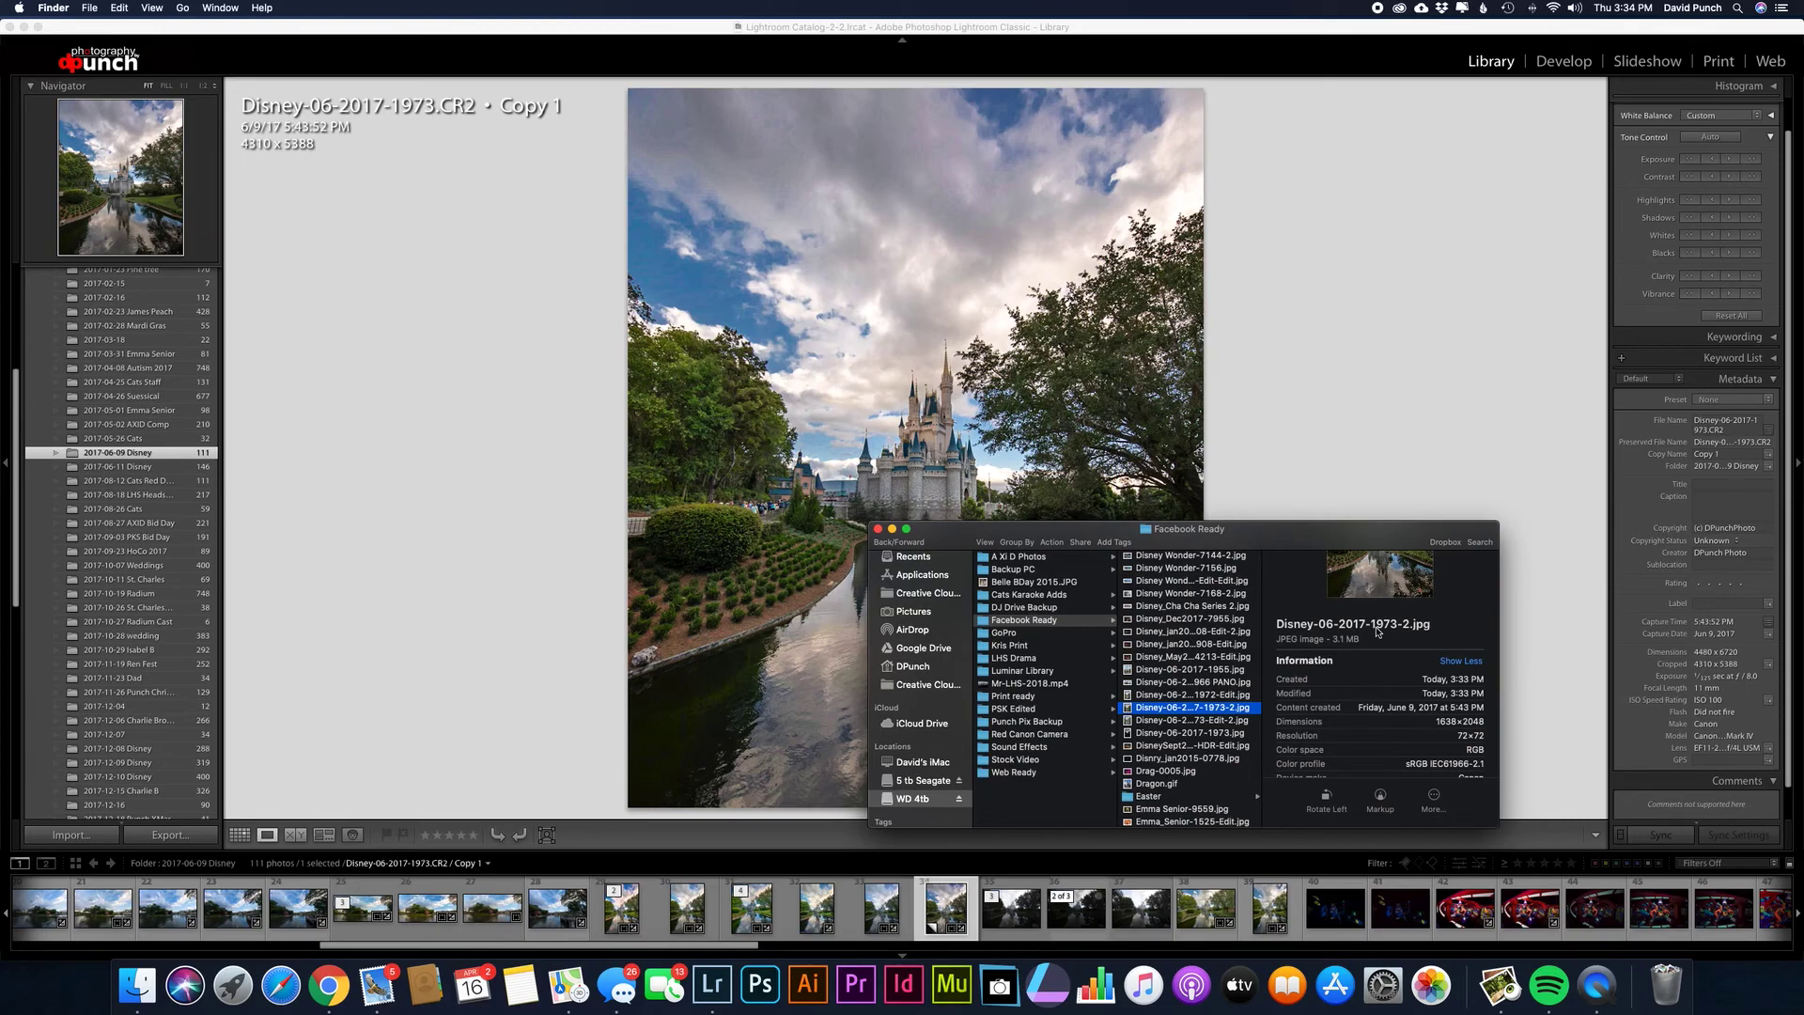
{"action": "scroll", "coordinate": [1396, 676], "scroll_direction": "down", "scroll_amount": 5}
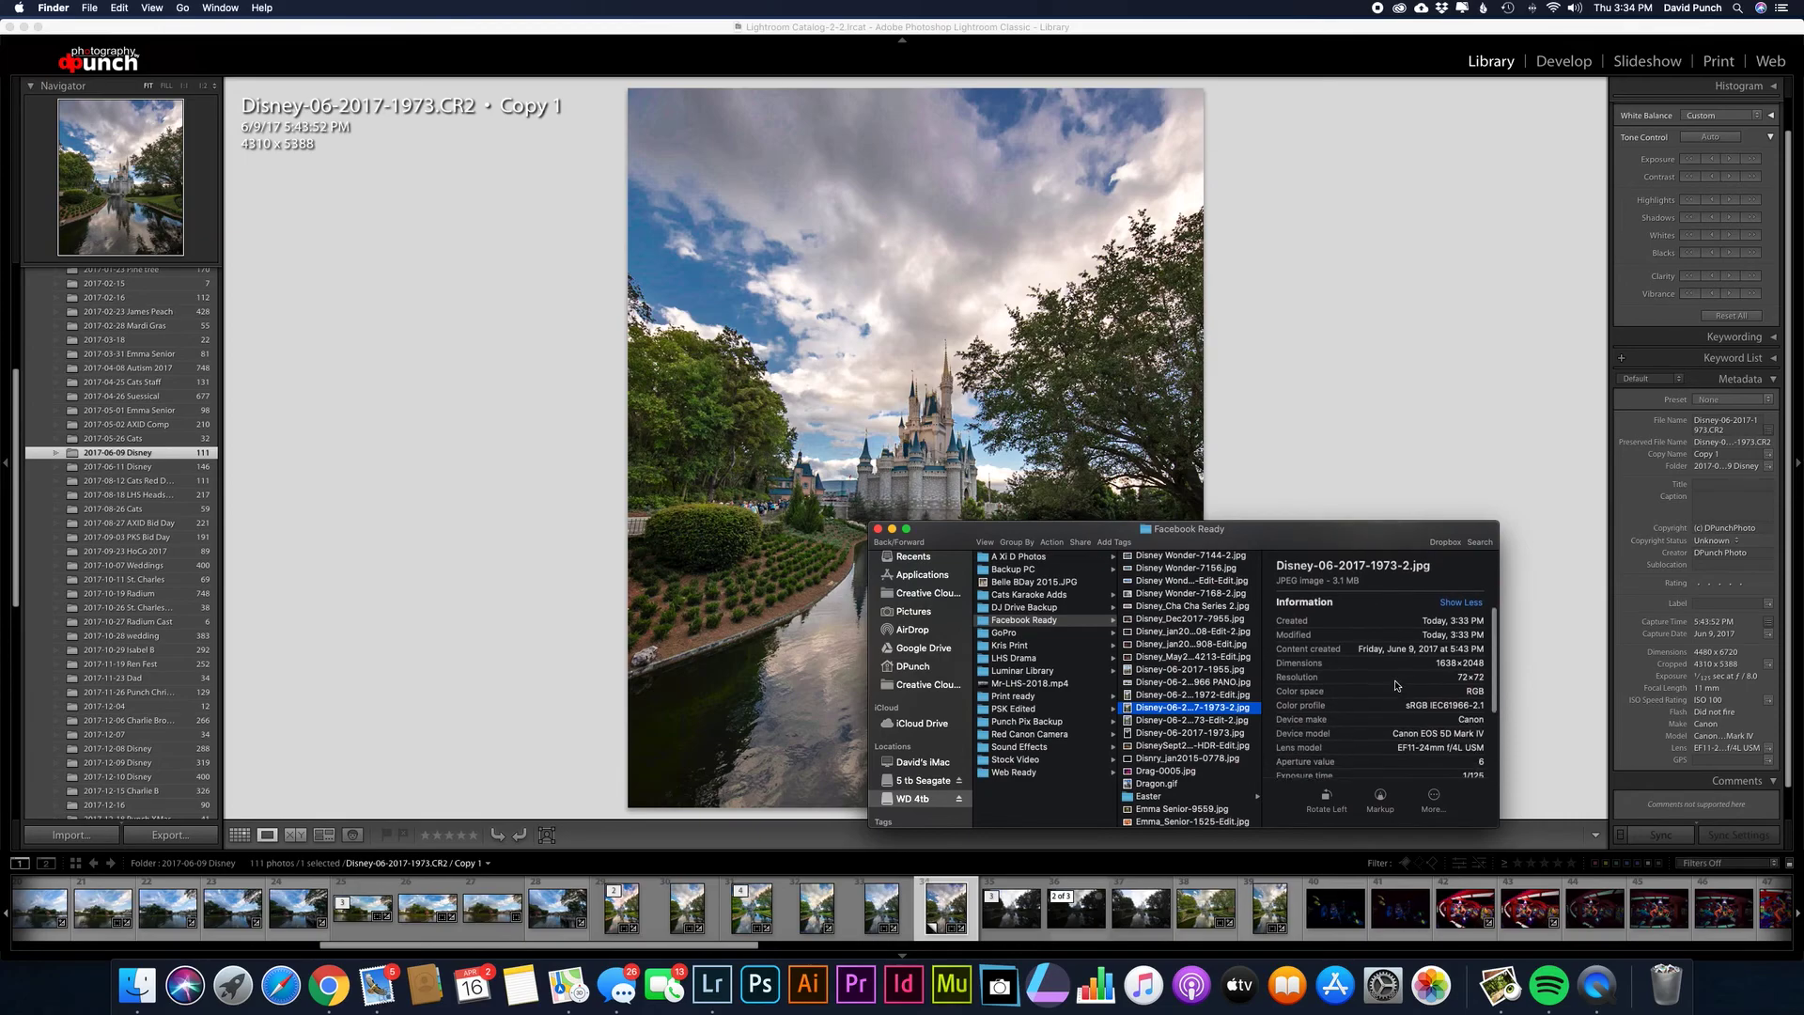
{"action": "scroll", "coordinate": [1423, 703], "scroll_direction": "down", "scroll_amount": 1}
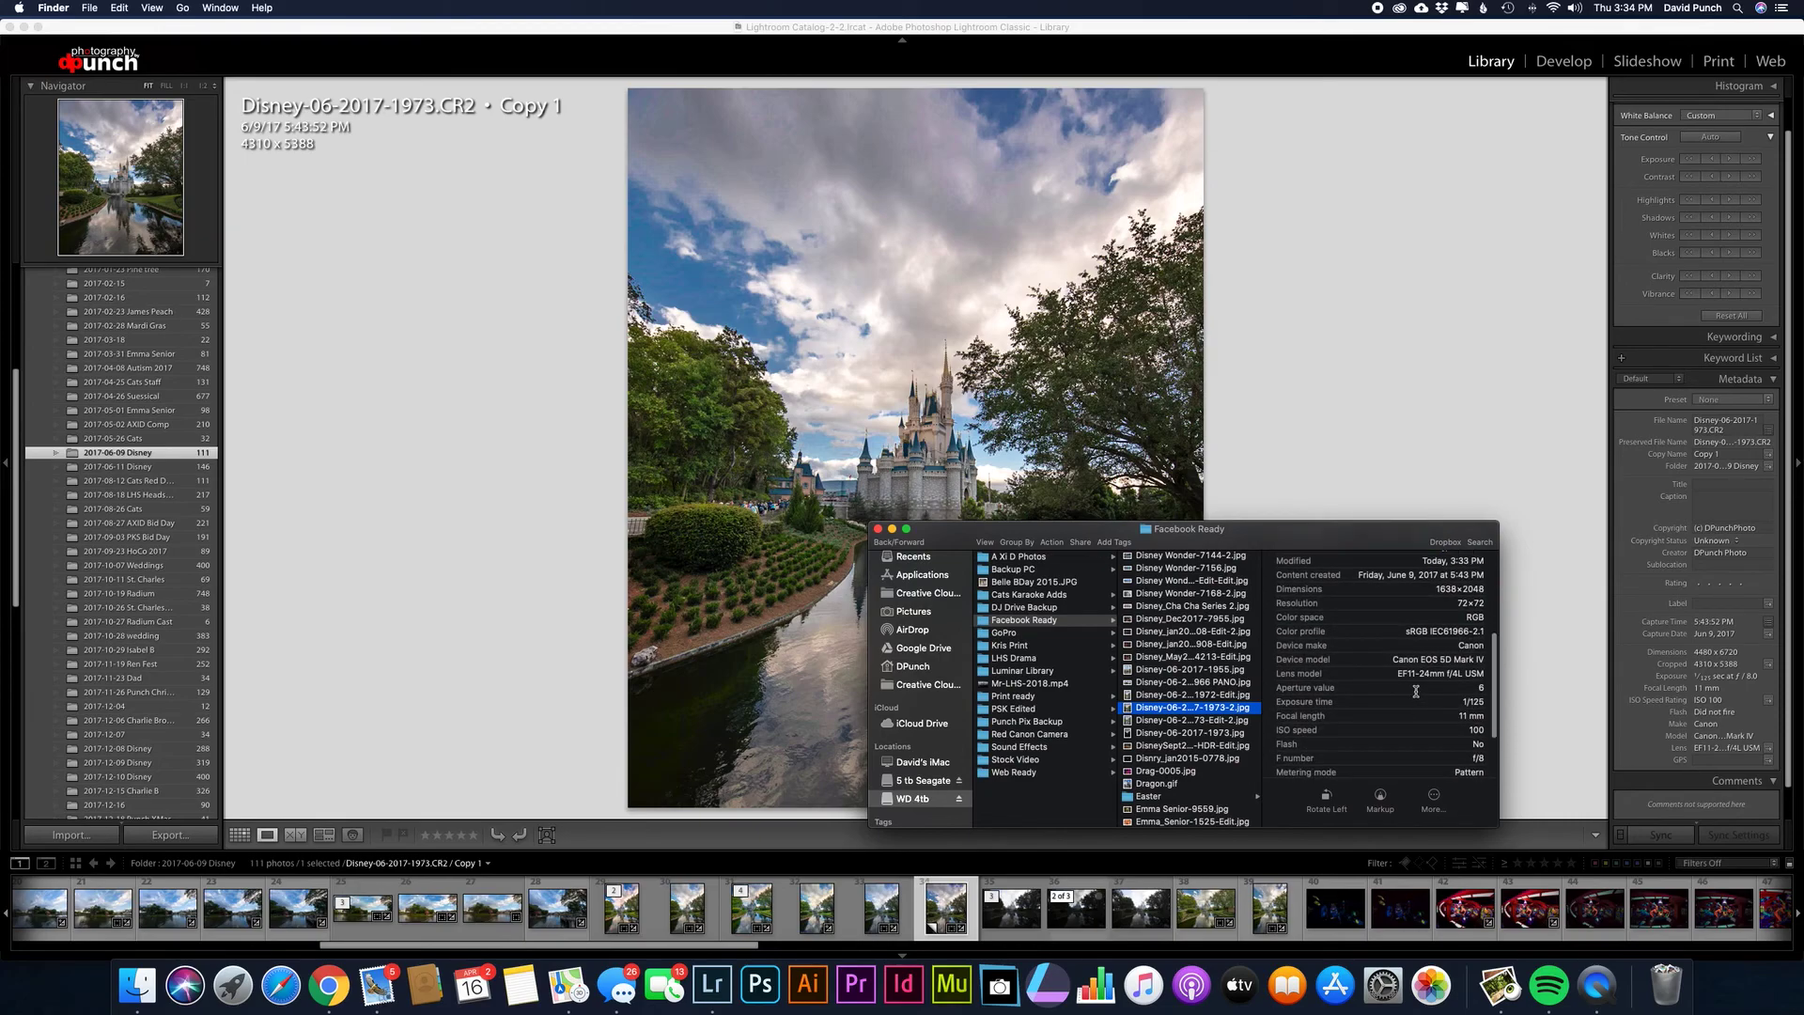
{"action": "scroll", "coordinate": [1438, 696], "scroll_direction": "down", "scroll_amount": 2}
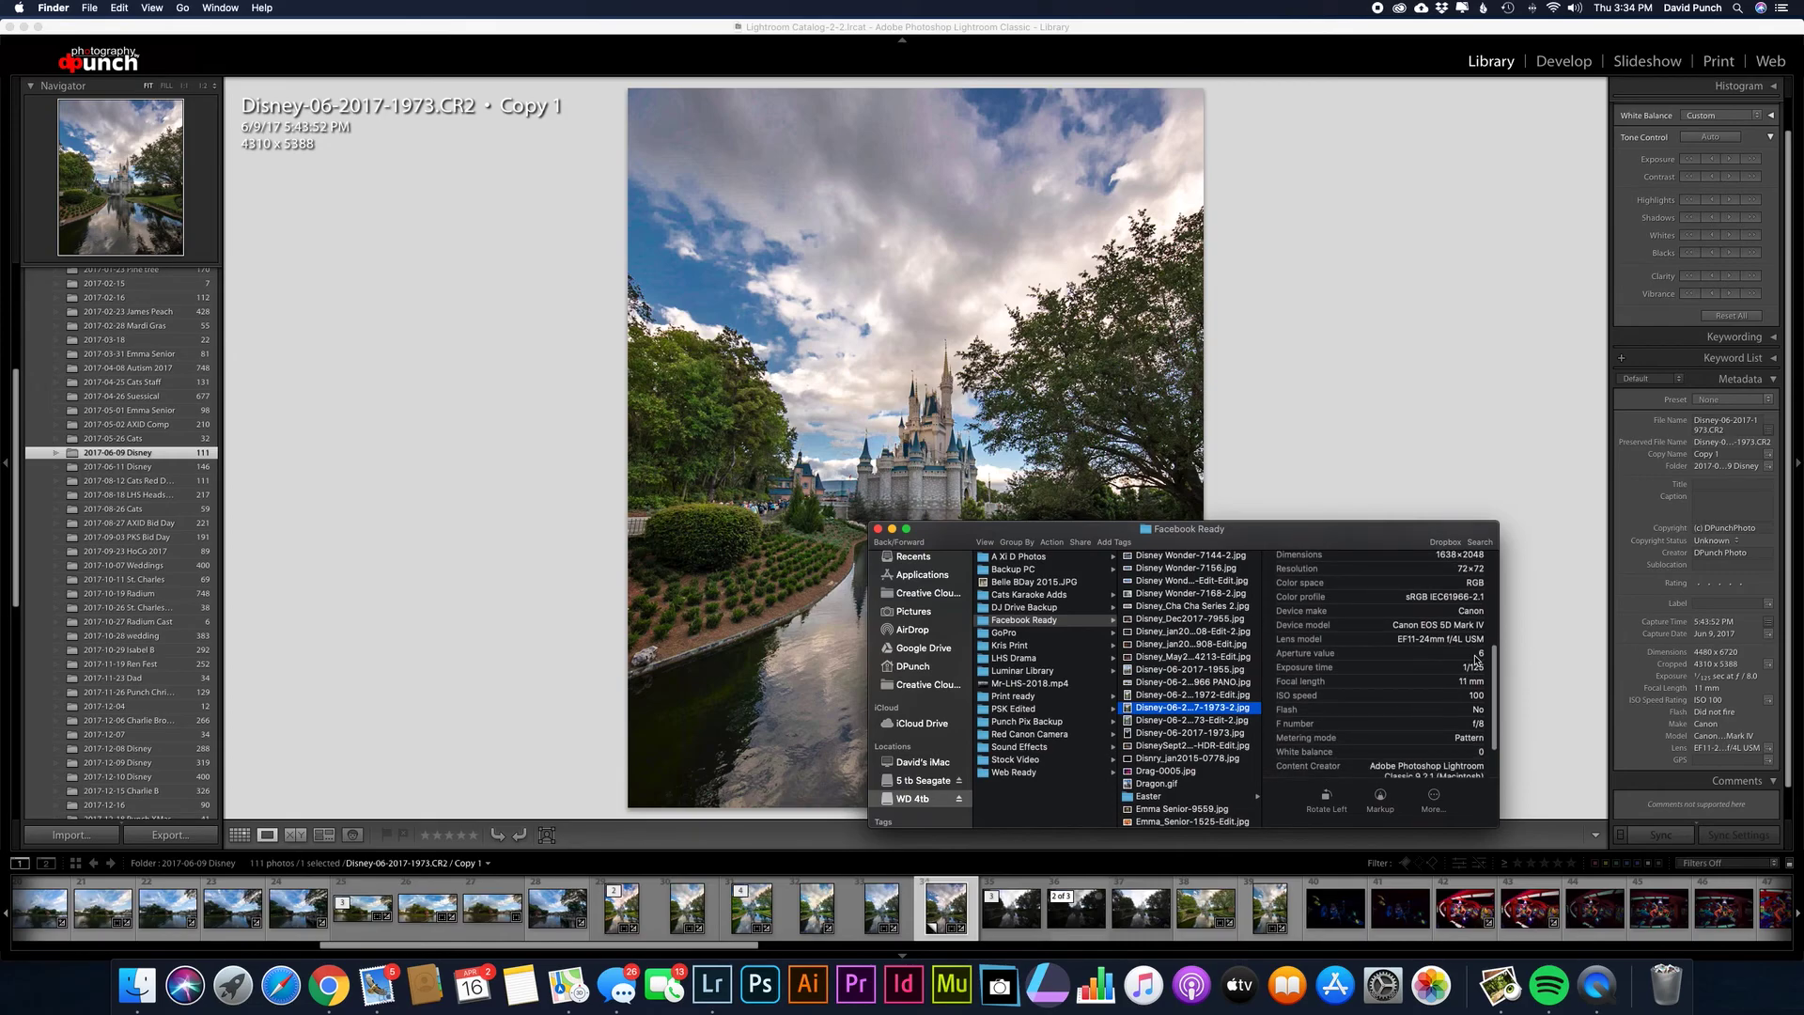
{"action": "double_click", "coordinate": [1129, 707]}
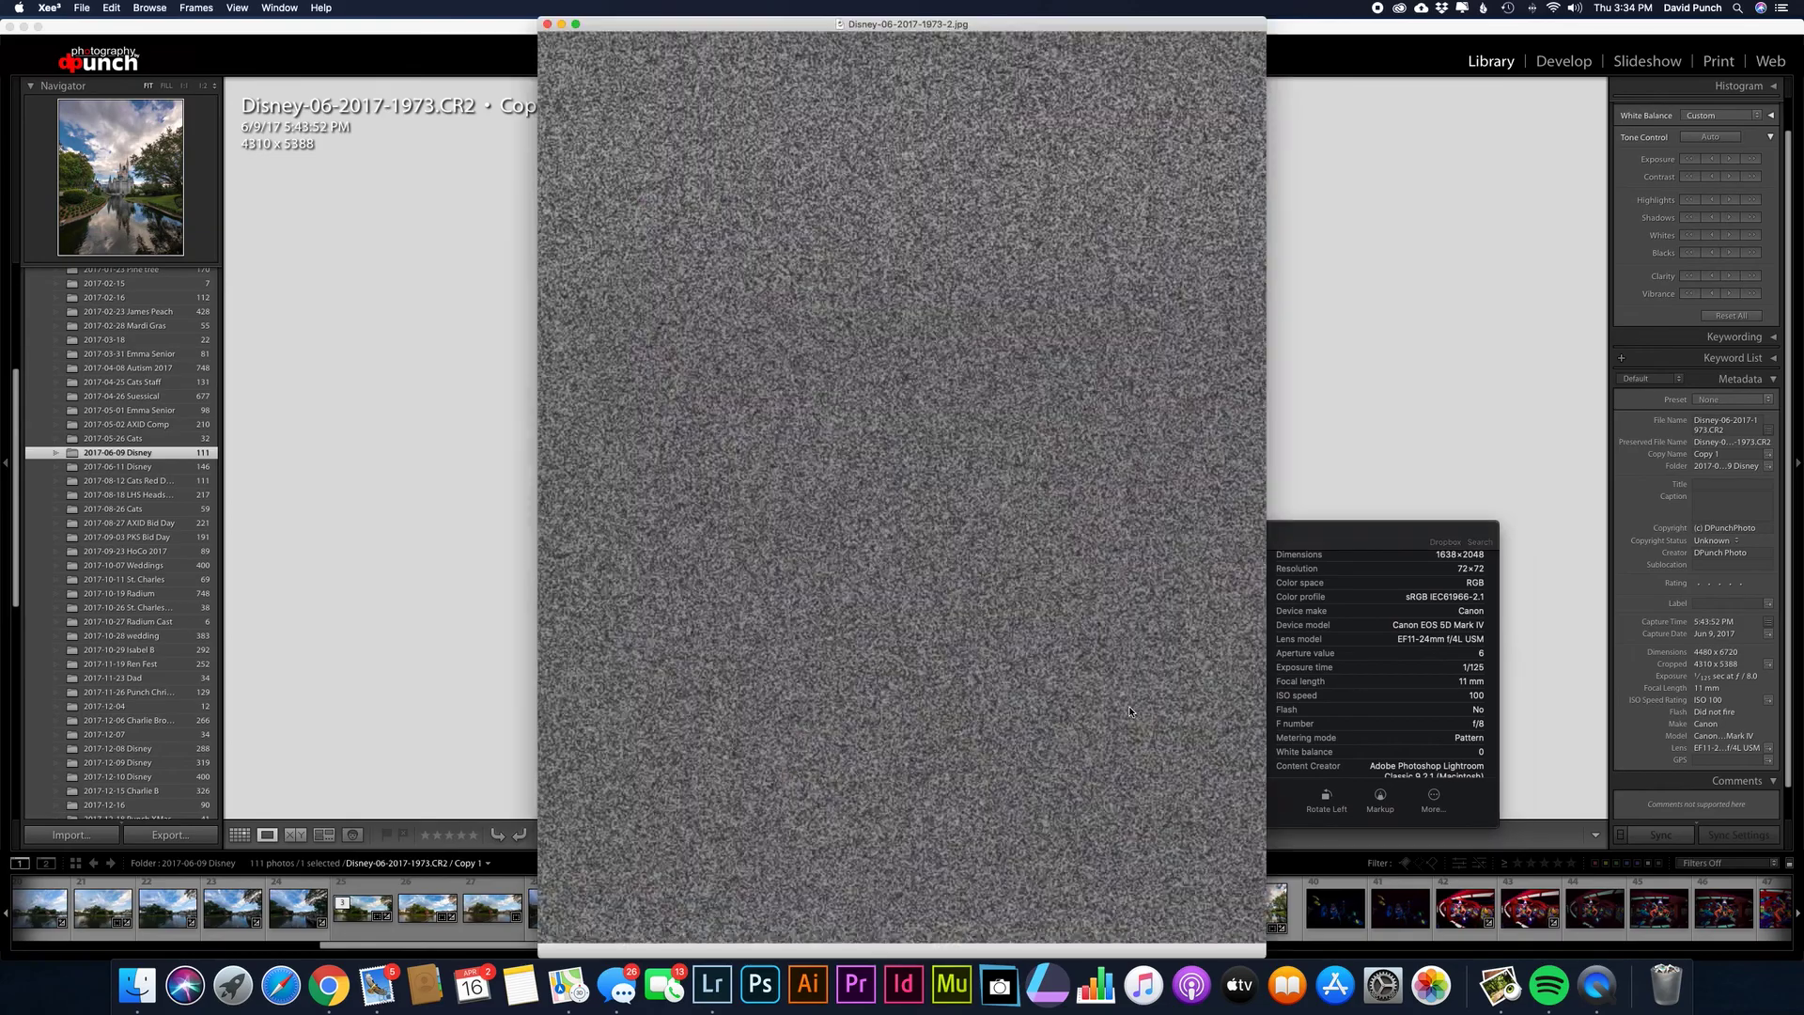
{"action": "left_click", "coordinate": [548, 25]}
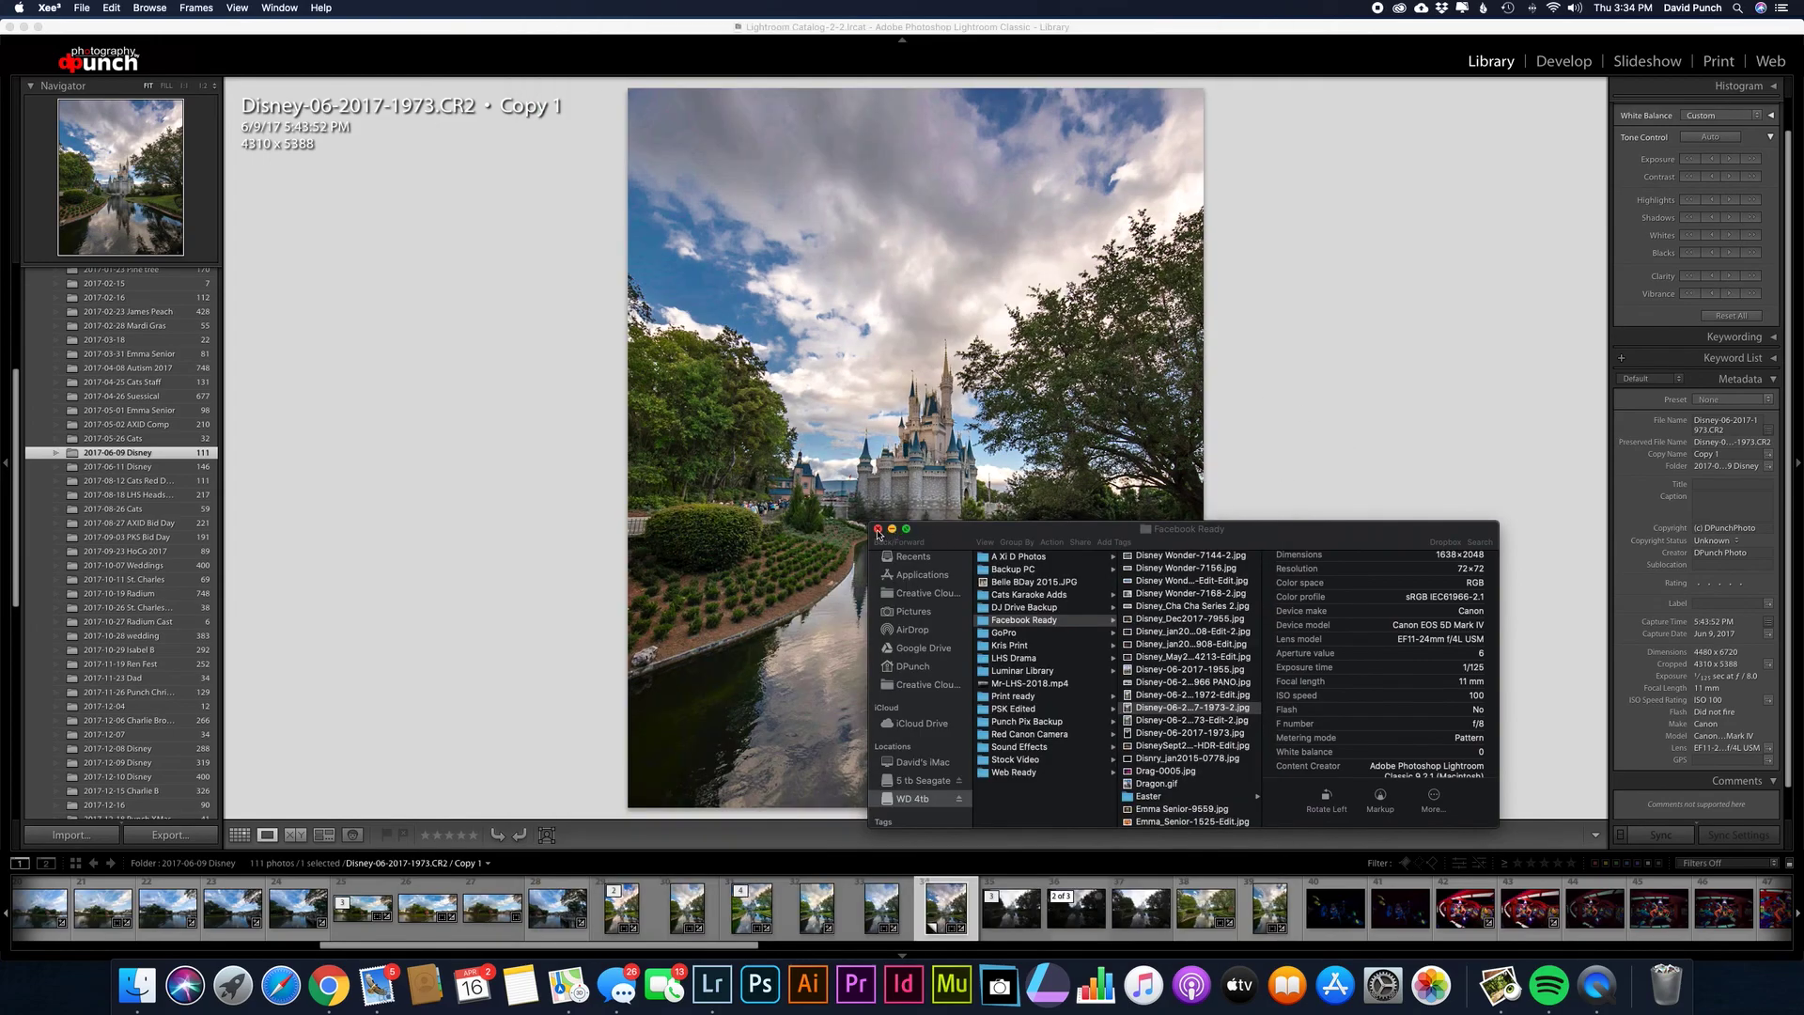
{"action": "left_click", "coordinate": [878, 530]}
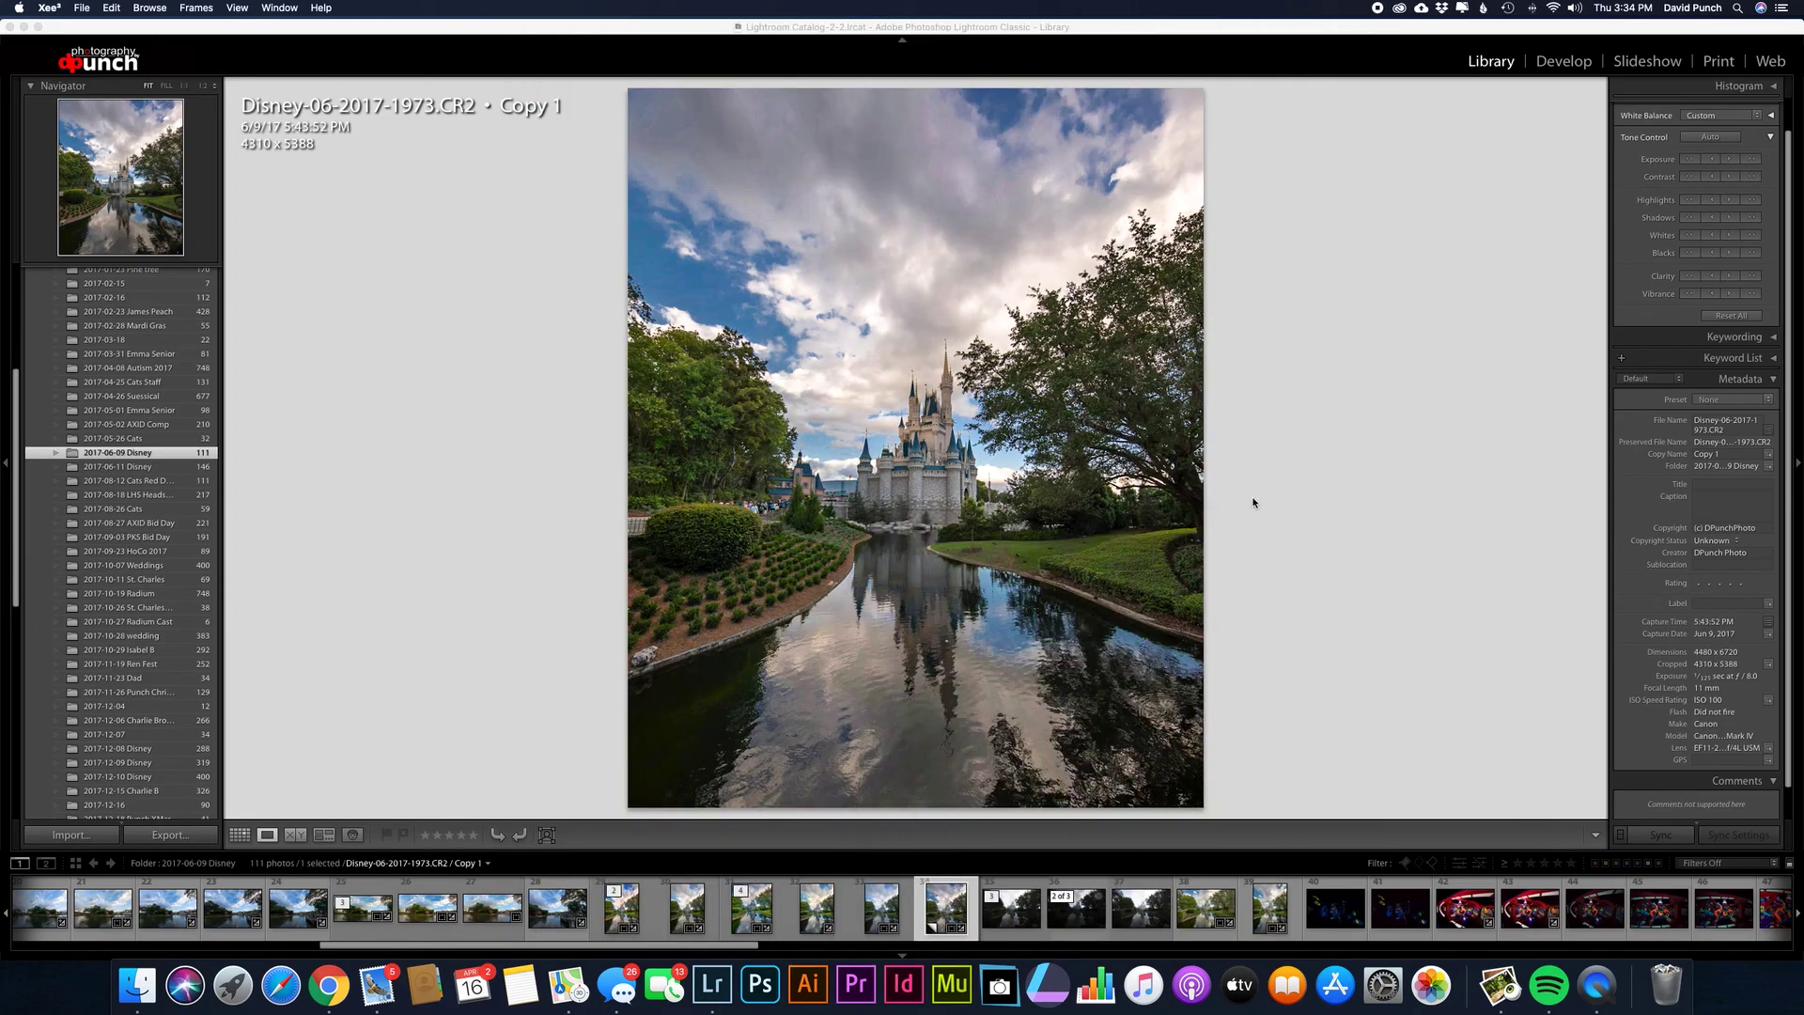